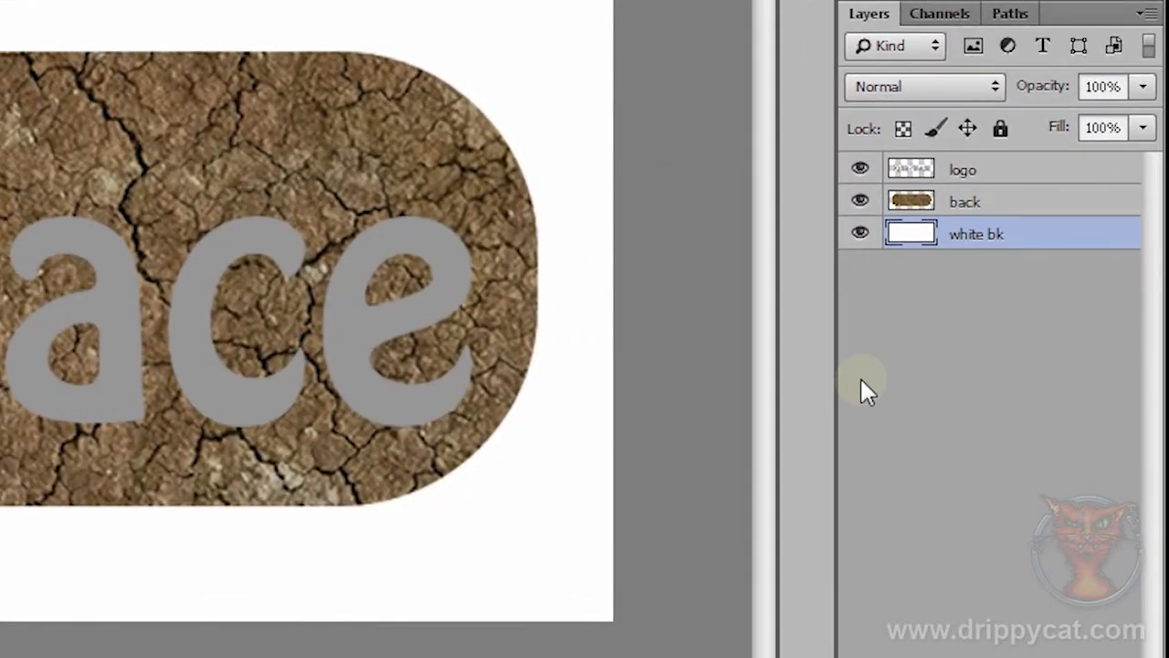
Step: Hide and reshow the white bk, back and logo layers in turn to examine what each contains
left_click(860, 236)
left_click(859, 235)
left_click(861, 202)
left_click(861, 202)
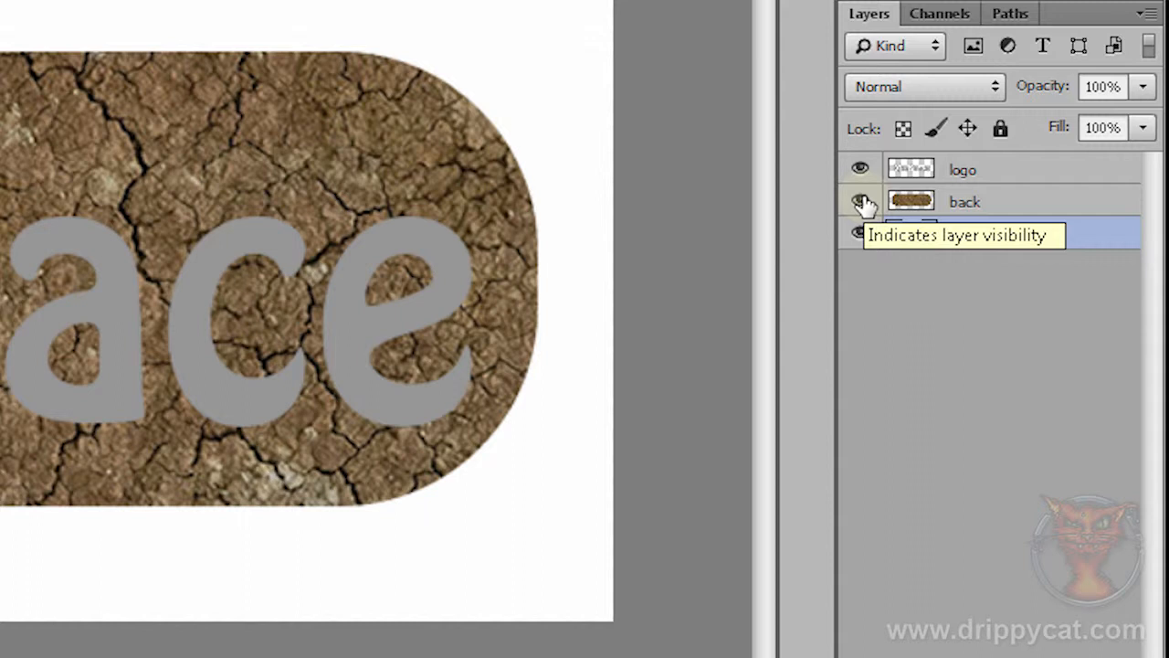
left_click(862, 170)
left_click(861, 170)
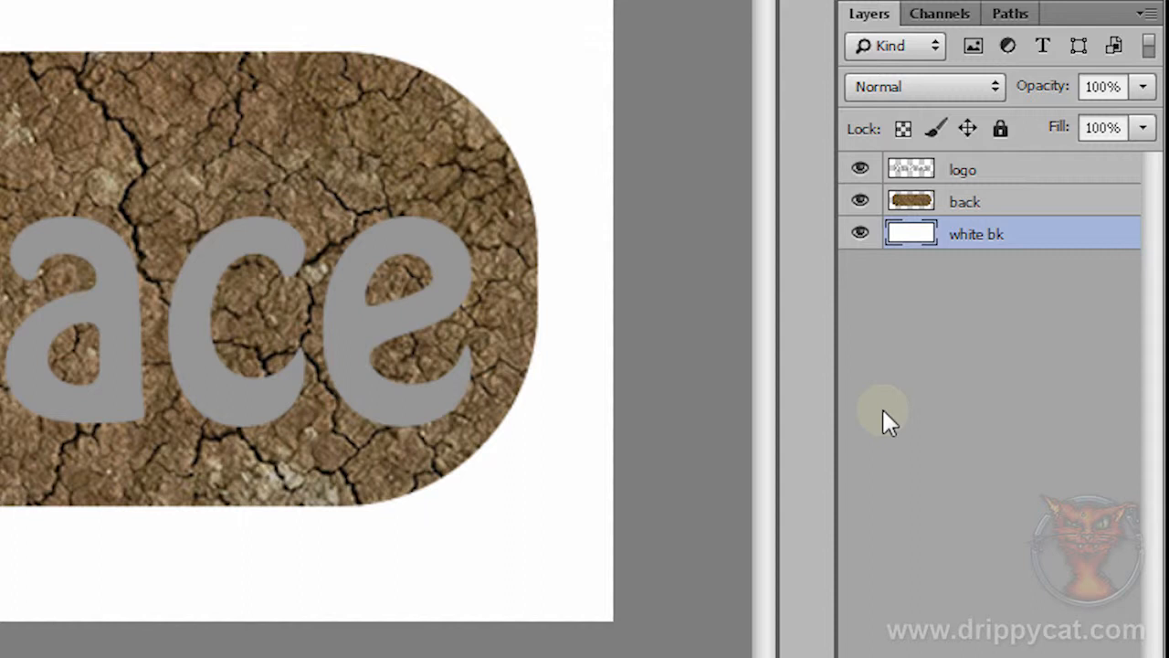
Step: Add a Drop Shadow to the back layer with distance 17 px, size 21 px and opacity 67%
left_click(963, 203)
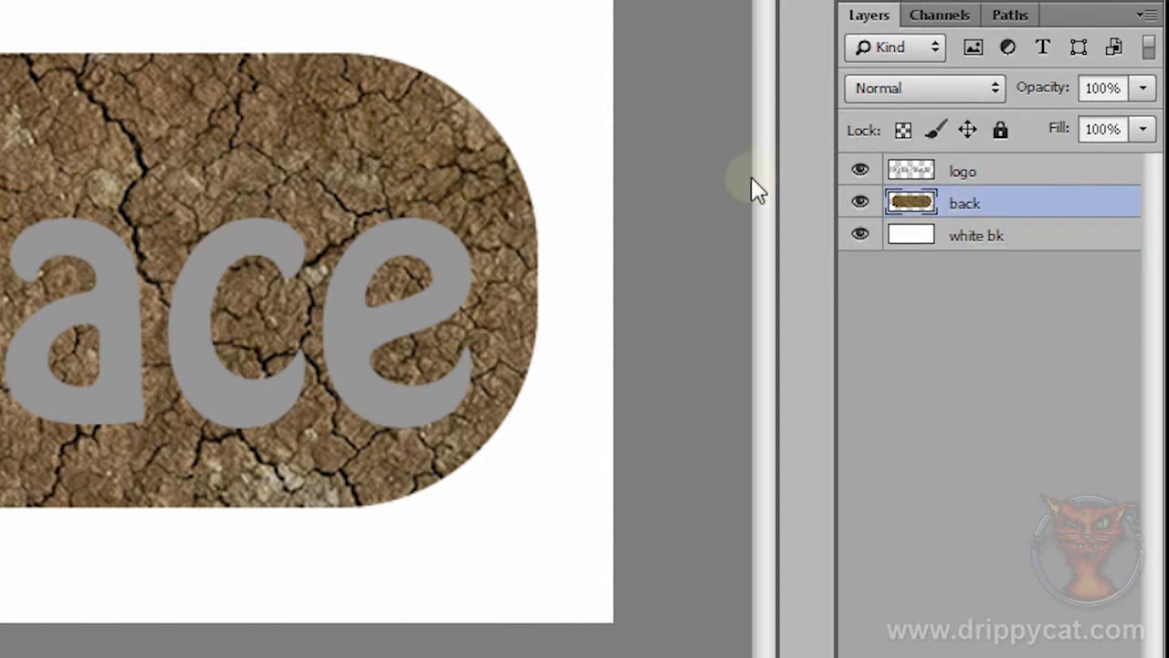
left_click(859, 203)
left_click(859, 202)
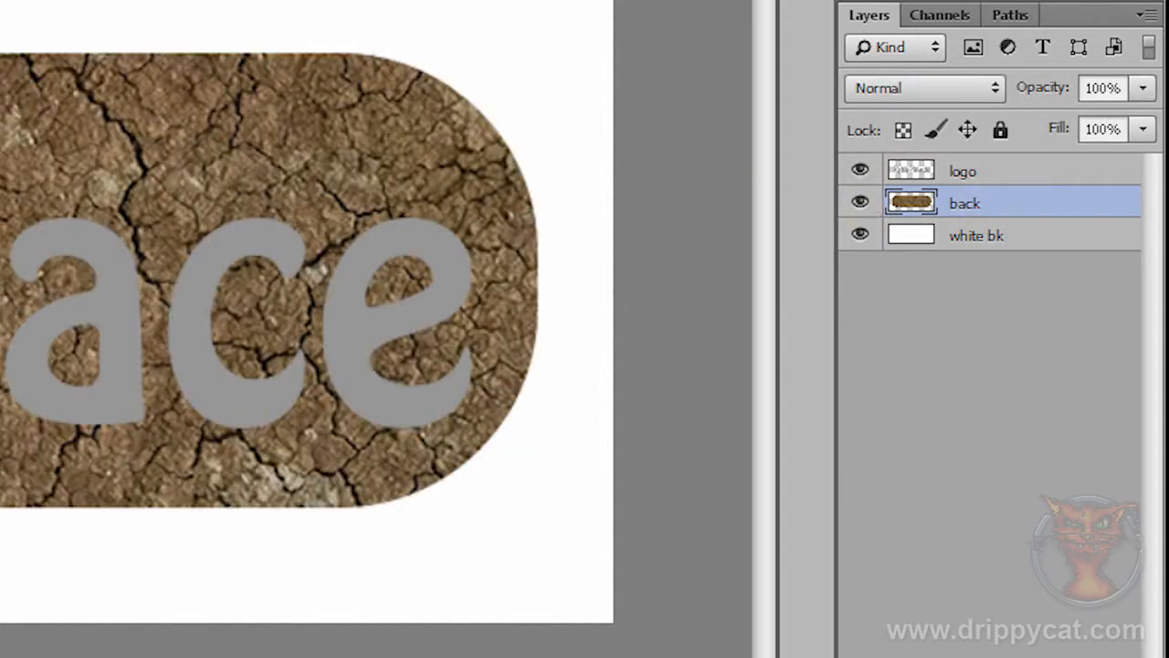
left_click_drag(600, 657, 598, 388)
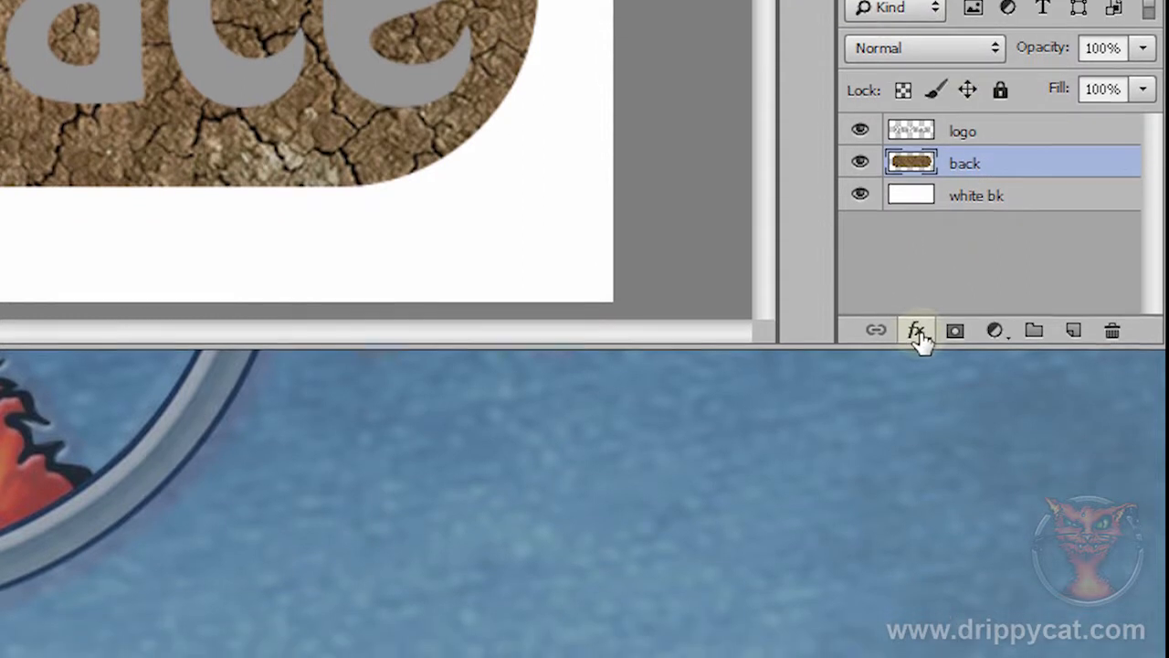
left_click(916, 369)
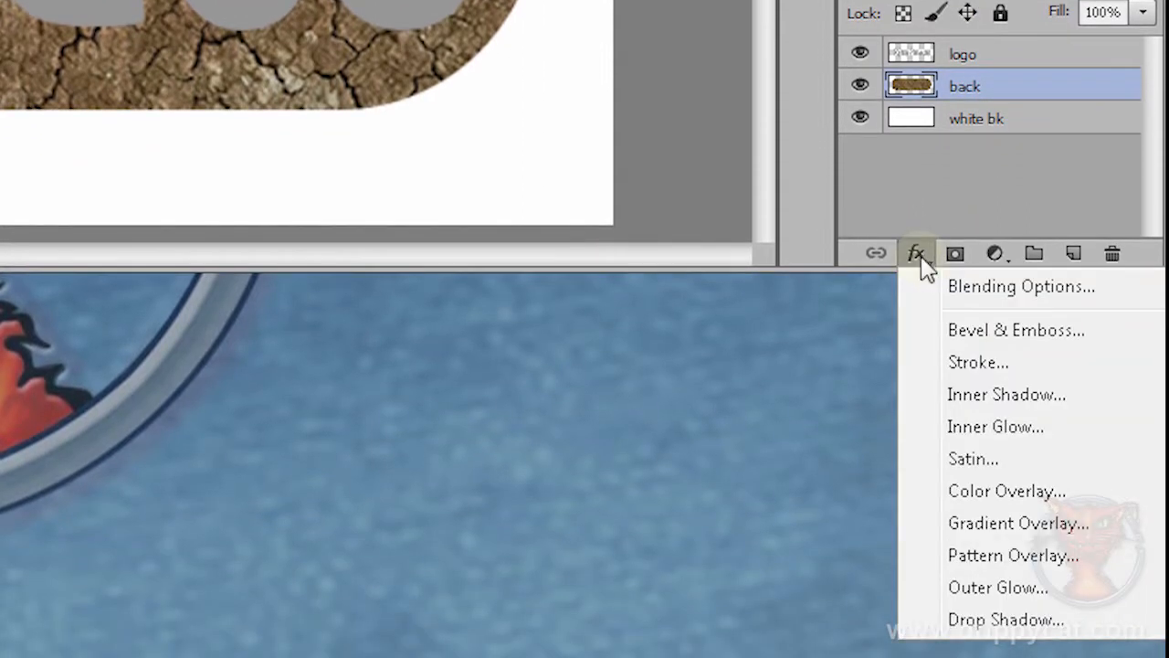
left_click(987, 619)
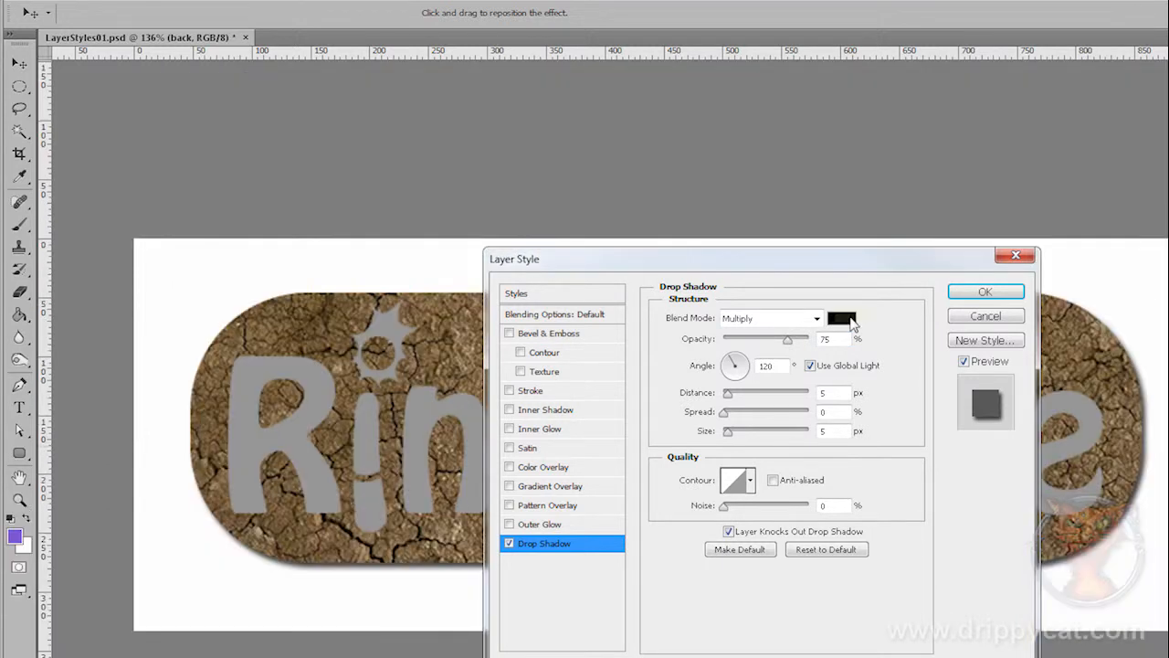
left_click(725, 301)
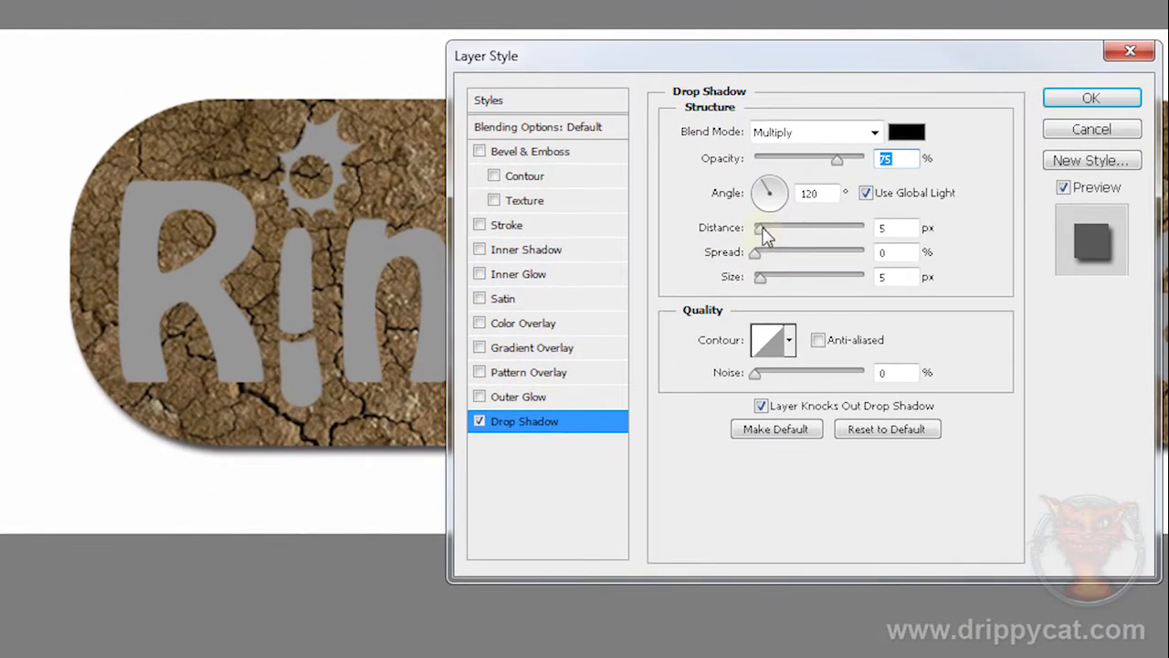
left_click_drag(763, 231, 774, 232)
mouse_move(760, 278)
left_mouse_down()
mouse_move(760, 254)
mouse_move(841, 259)
mouse_move(736, 267)
mouse_move(772, 286)
left_mouse_up()
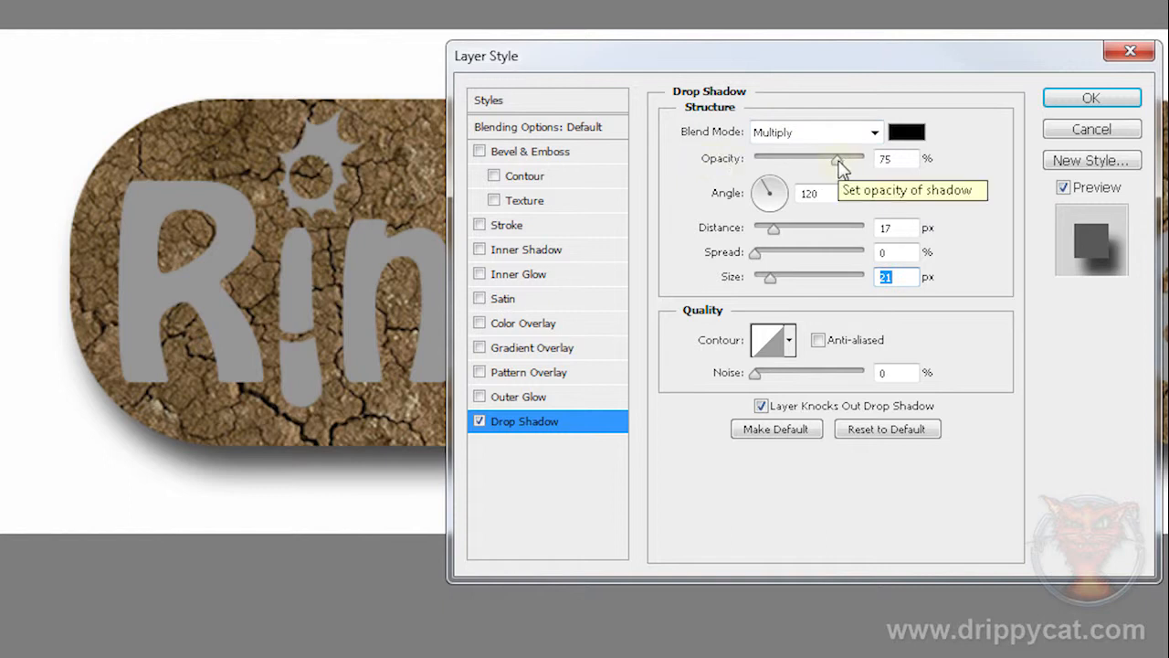
mouse_move(836, 163)
left_mouse_down()
mouse_move(752, 161)
mouse_move(829, 167)
left_mouse_up()
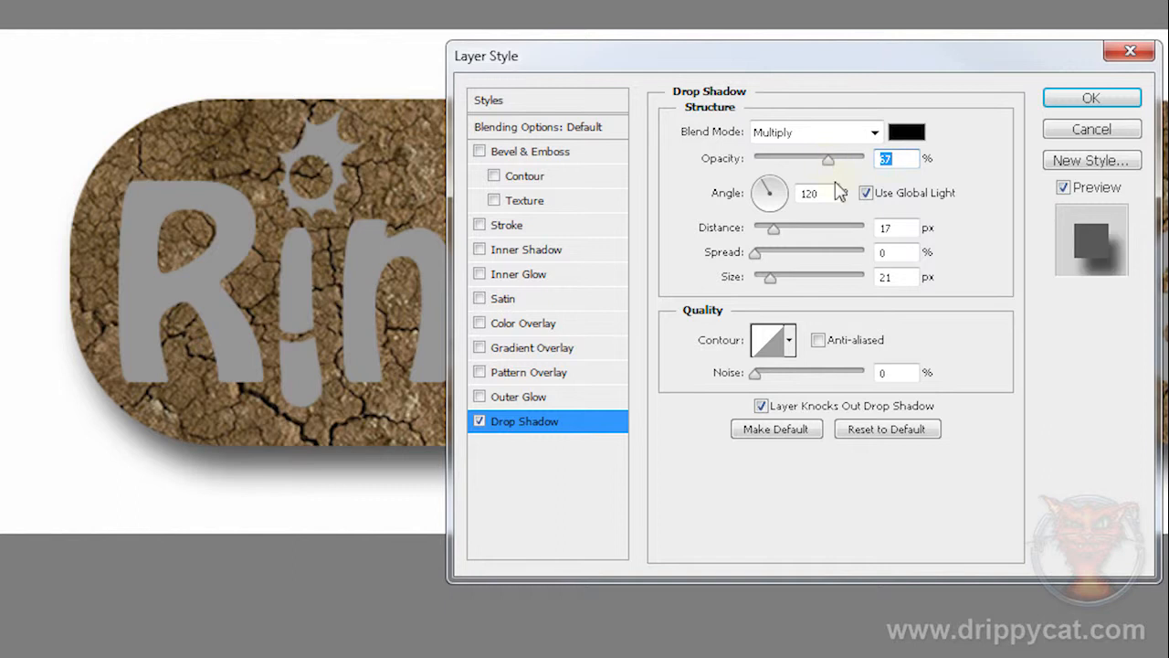
Step: Change the drop shadow's colour to the very dark brown 191506, trying brown and blue tones on the way
left_click(906, 133)
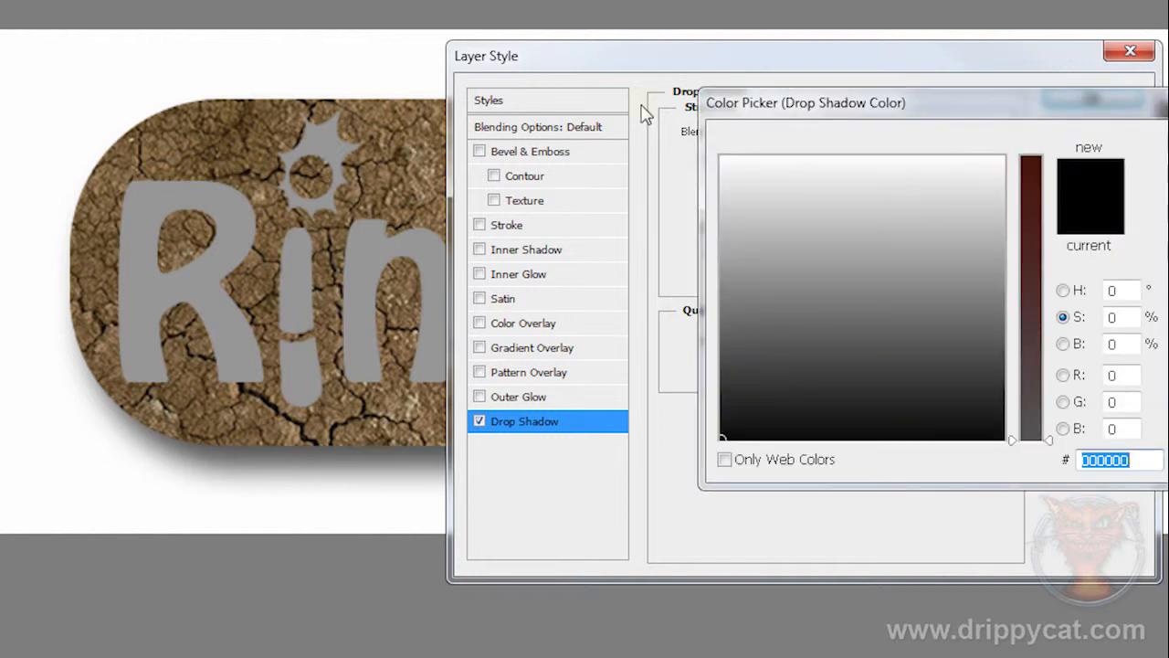
left_click(240, 128)
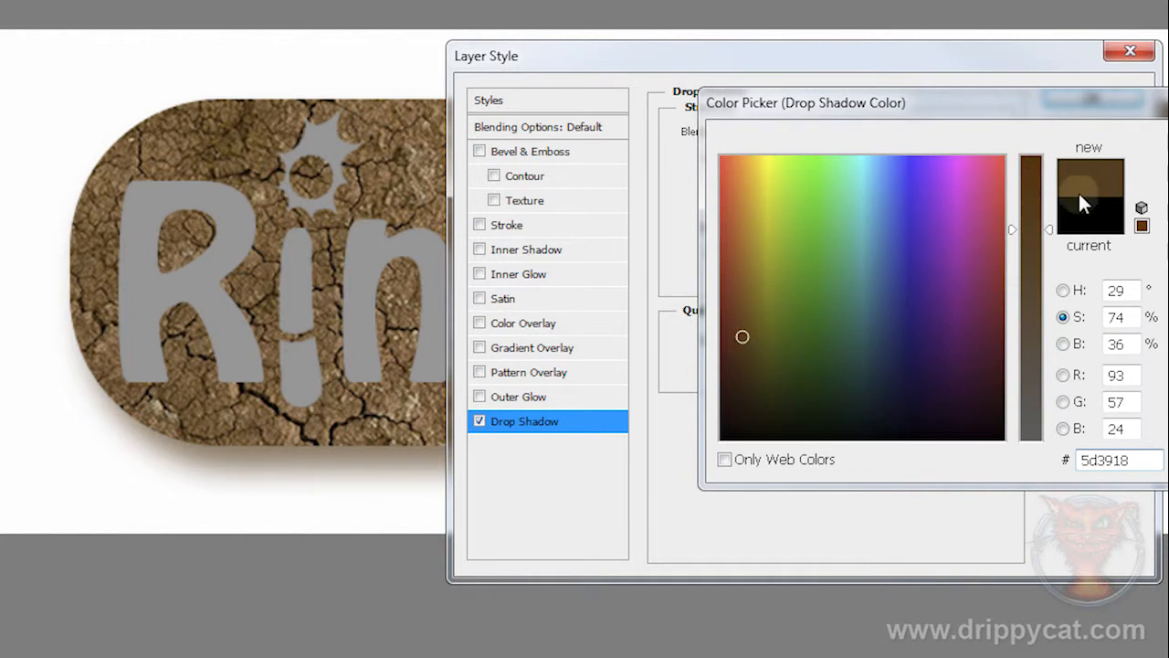
left_click_drag(745, 338, 750, 417)
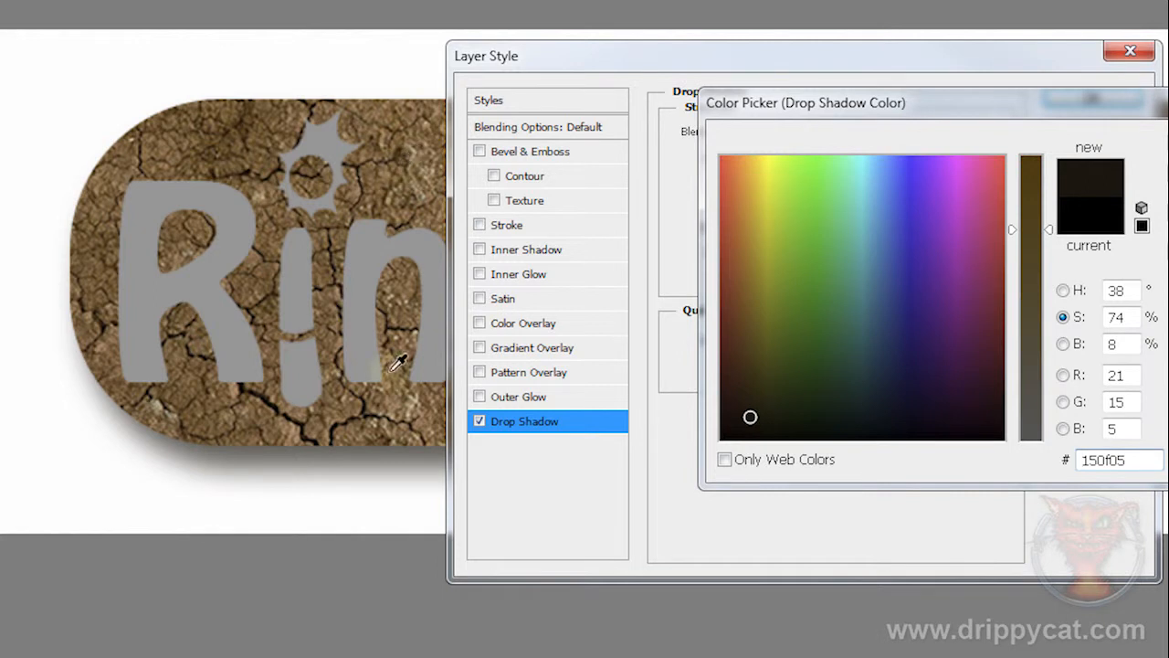
left_click_drag(755, 418, 912, 380)
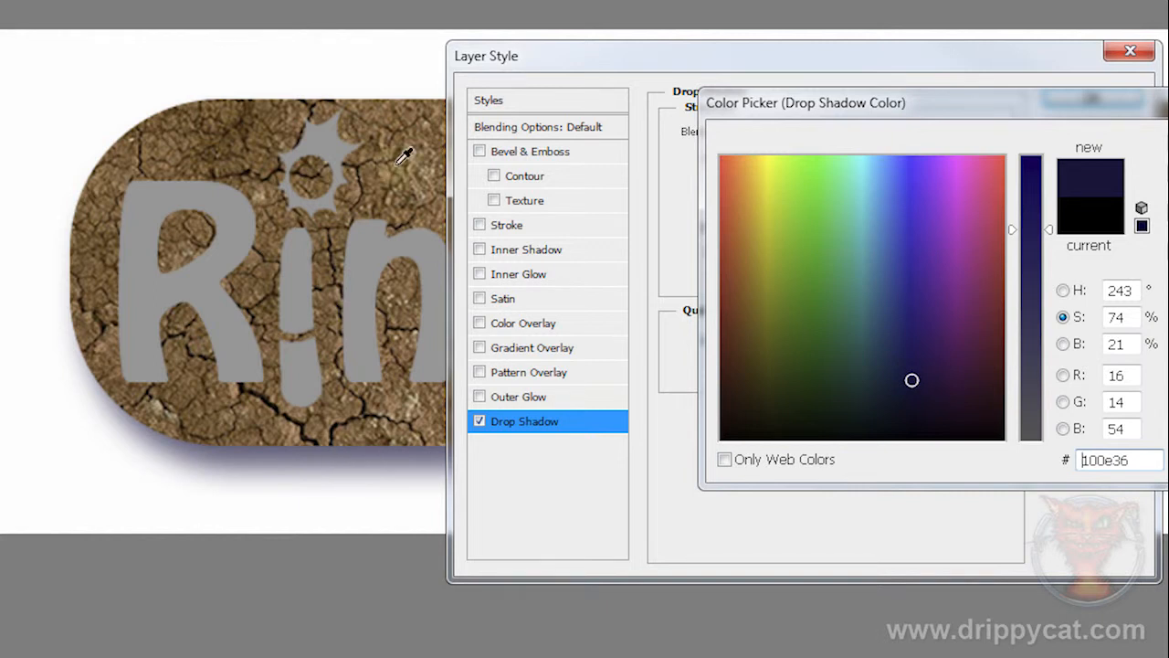
left_click_drag(807, 414, 758, 413)
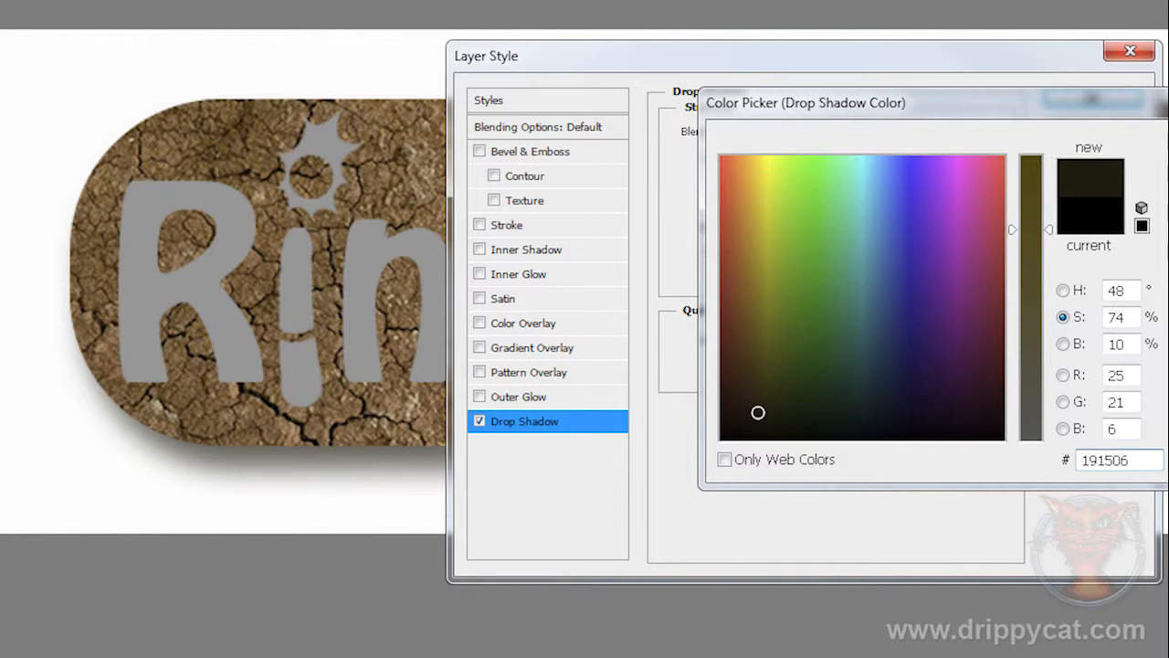
key("Return")
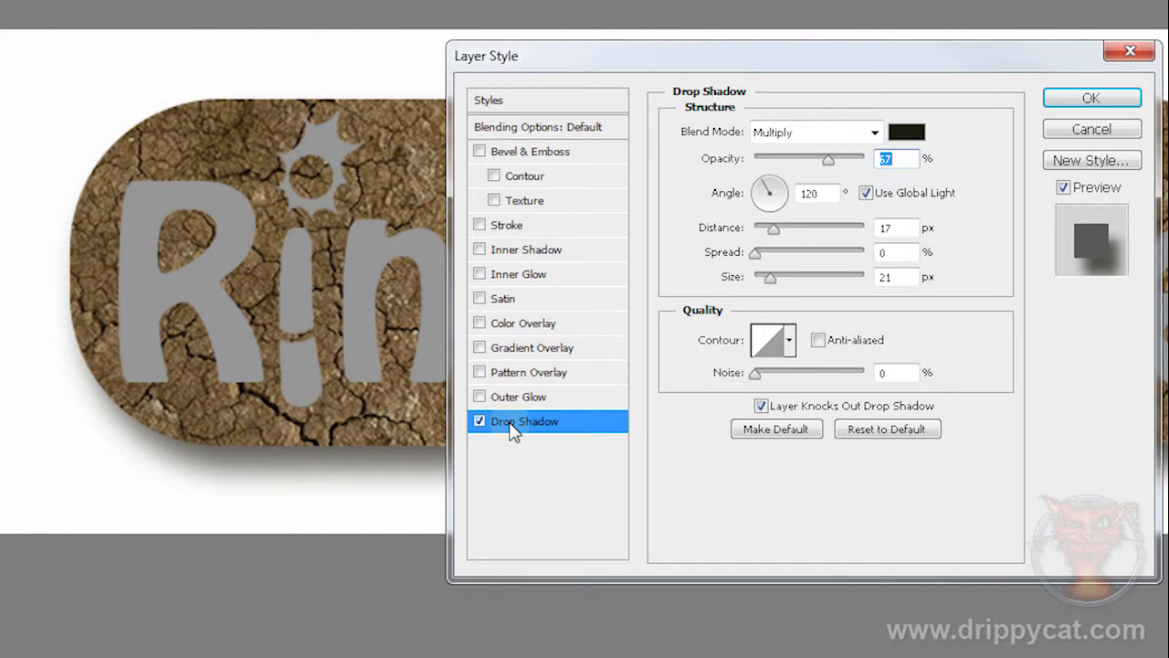
Step: Enable Bevel & Emboss on the back layer as an Inner Bevel, with size 46 px and shadow opacity 59%
left_click(480, 152)
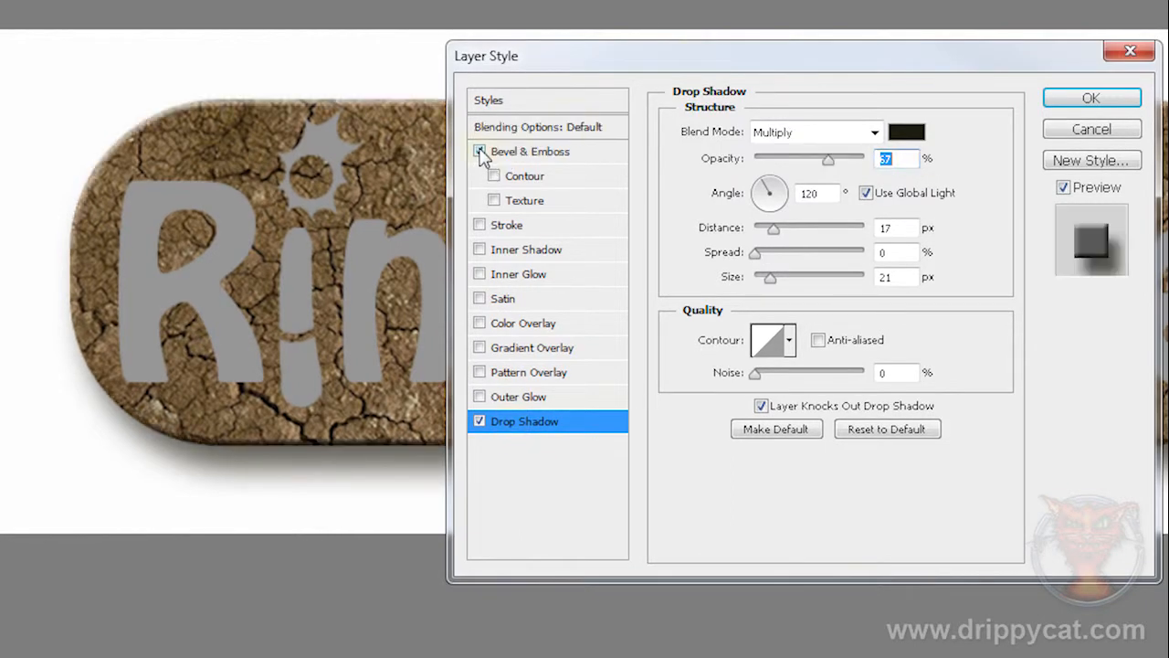
left_click(530, 152)
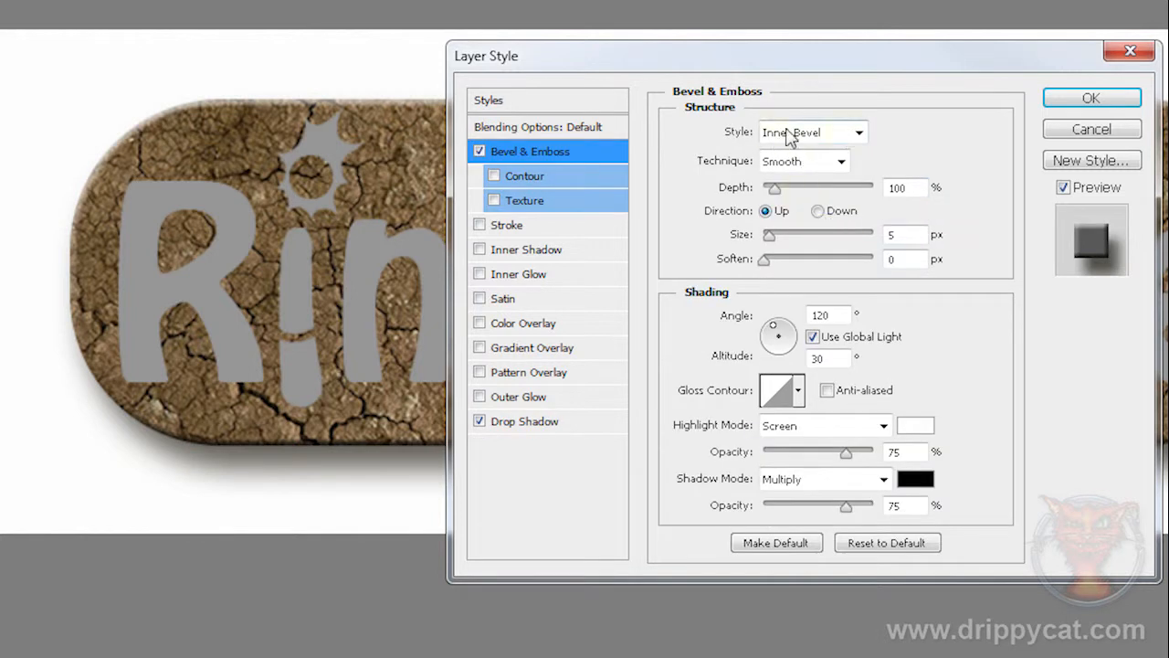
left_click(858, 134)
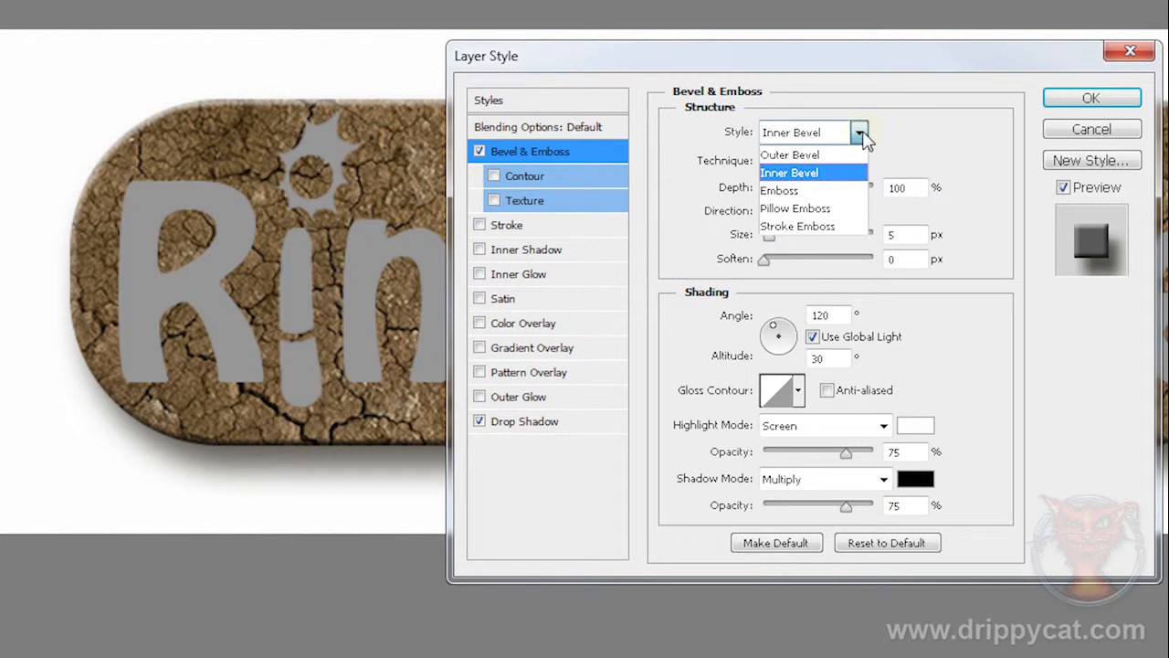
left_click(861, 135)
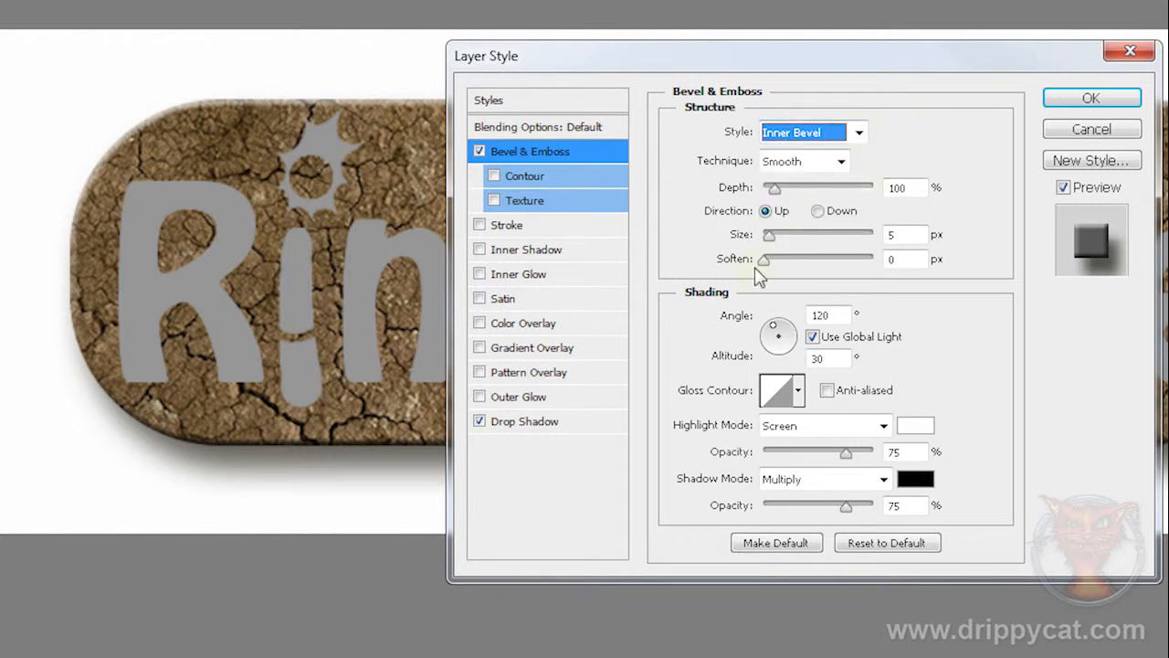
left_click_drag(770, 234, 789, 236)
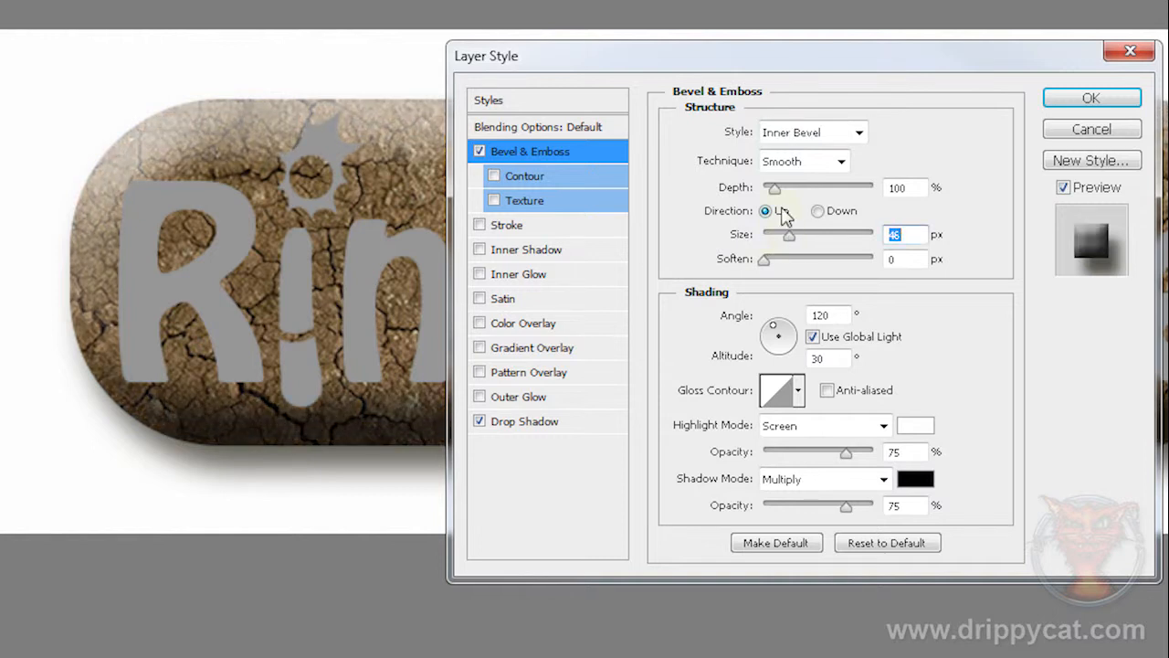
left_click_drag(673, 65, 728, 52)
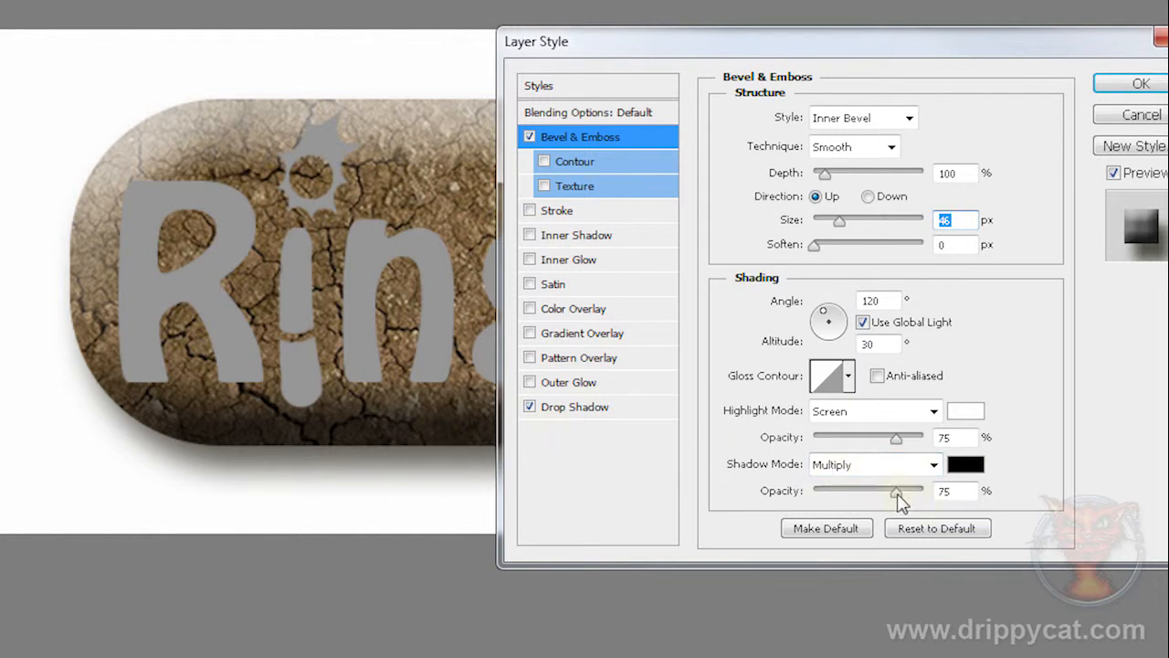
left_click_drag(898, 492, 878, 498)
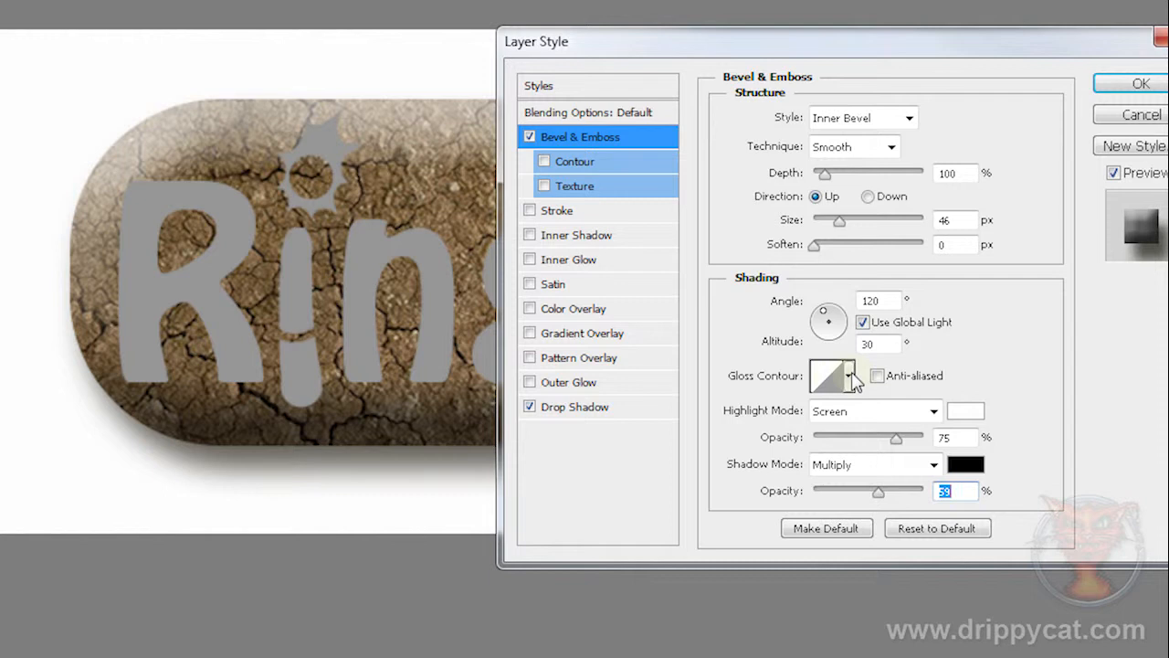
Step: Try out the preset gloss contours on the bevel and apply the Gaussian one
left_click(849, 377)
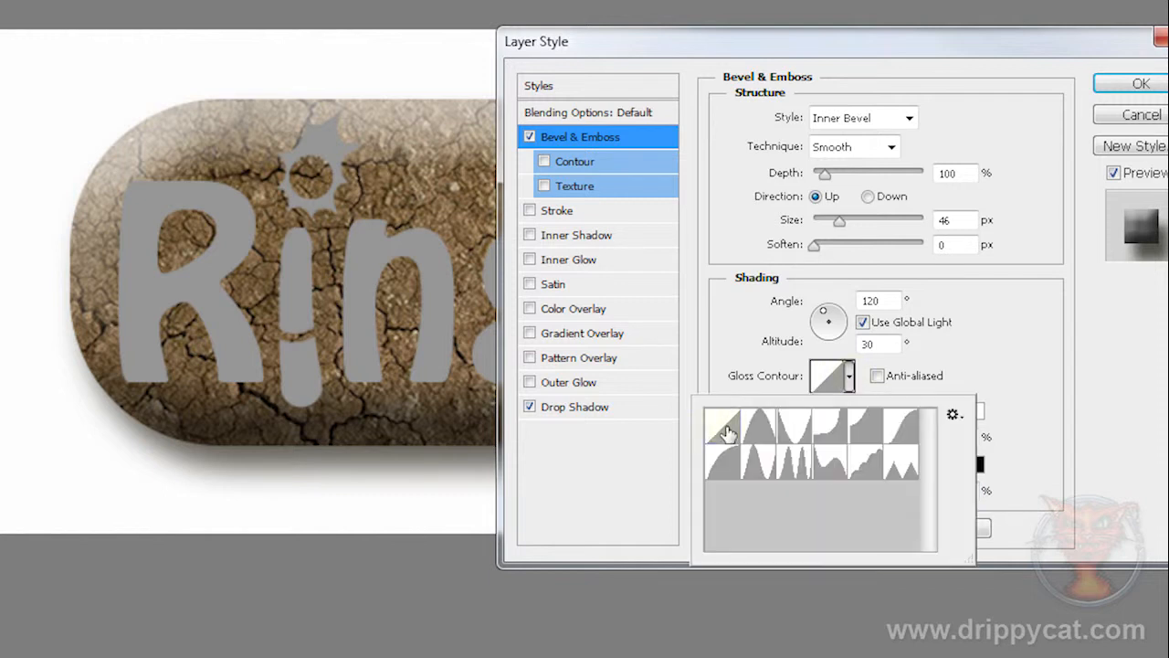
left_click(760, 430)
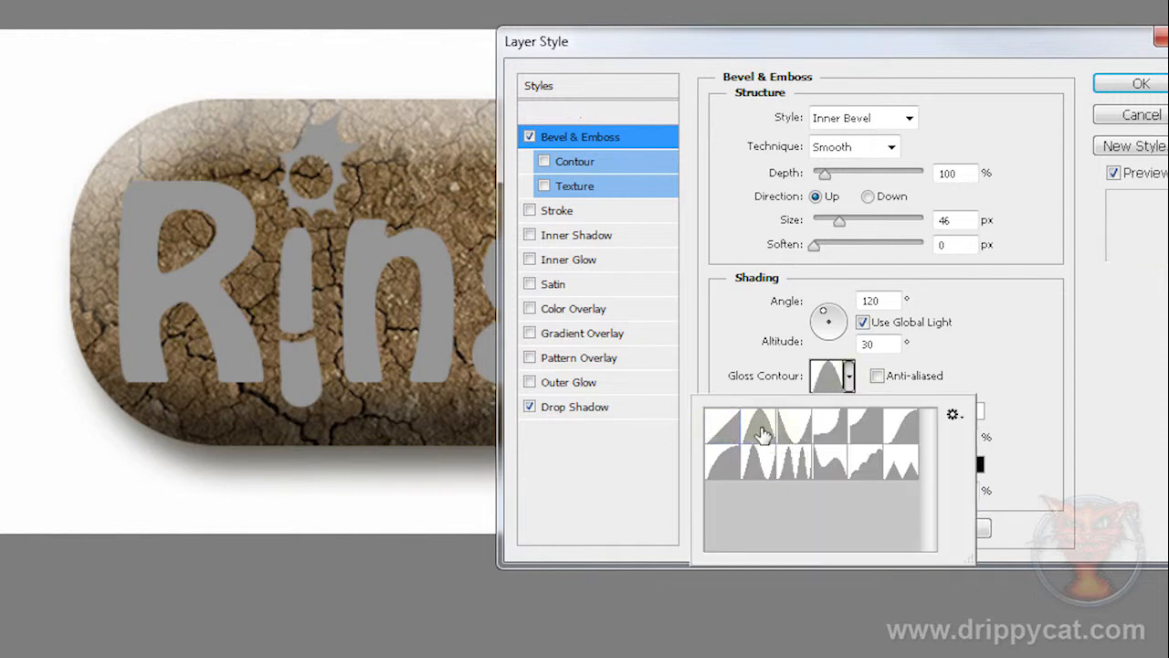
left_click(804, 431)
left_click(829, 427)
left_click(875, 431)
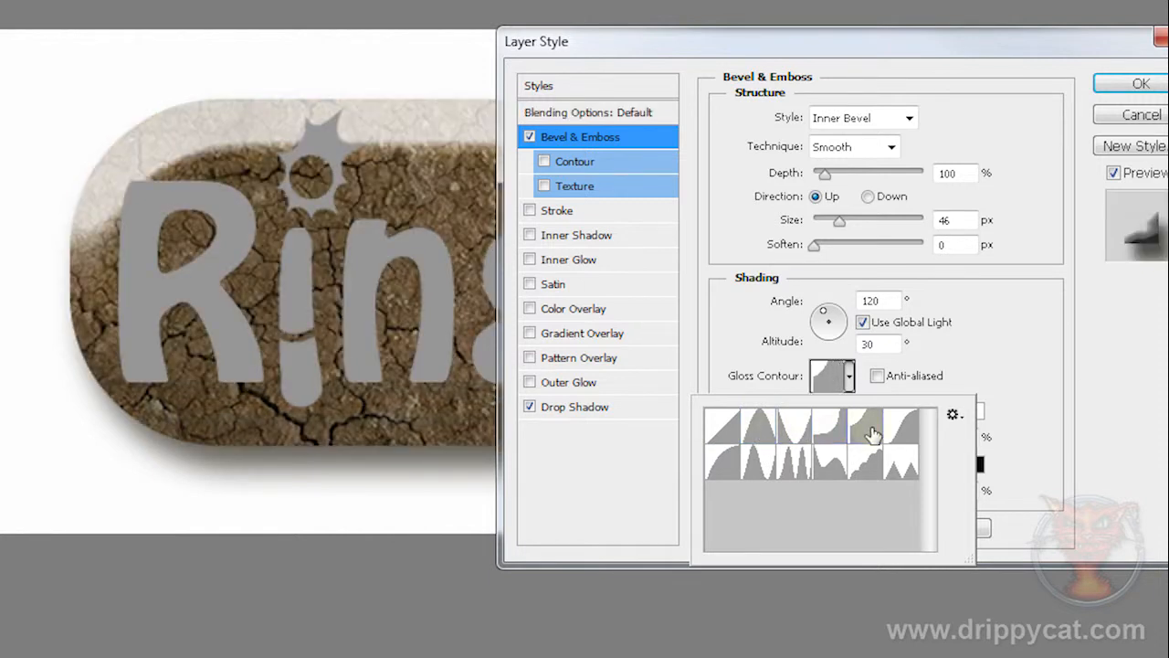
left_click(902, 431)
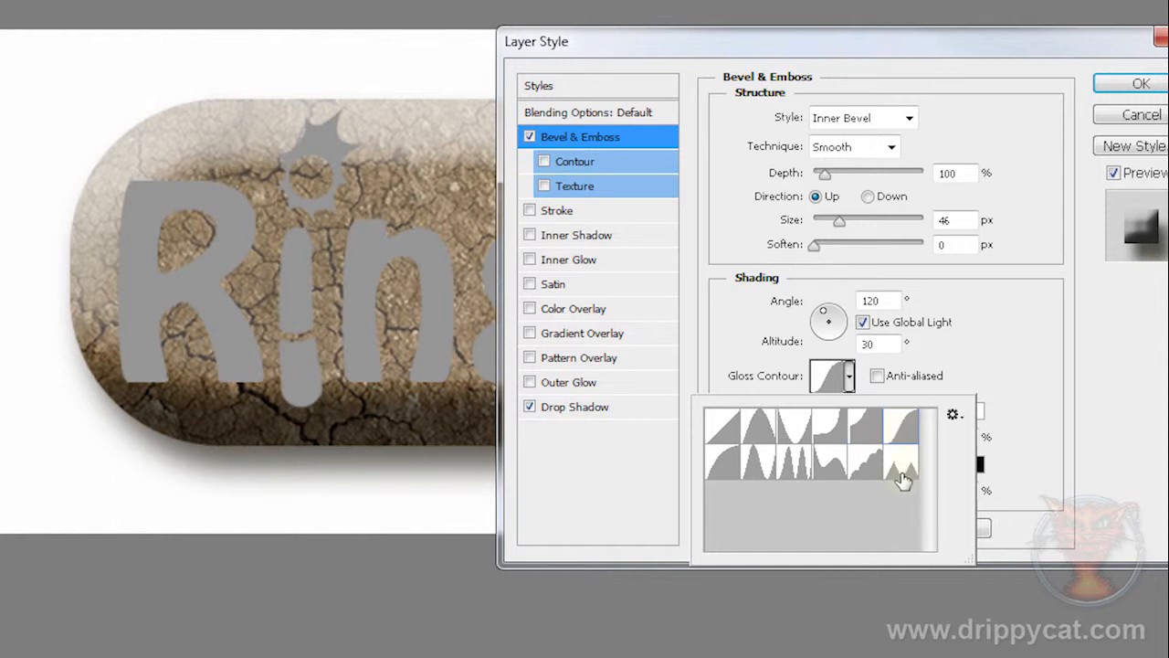
left_click(902, 468)
left_click(861, 471)
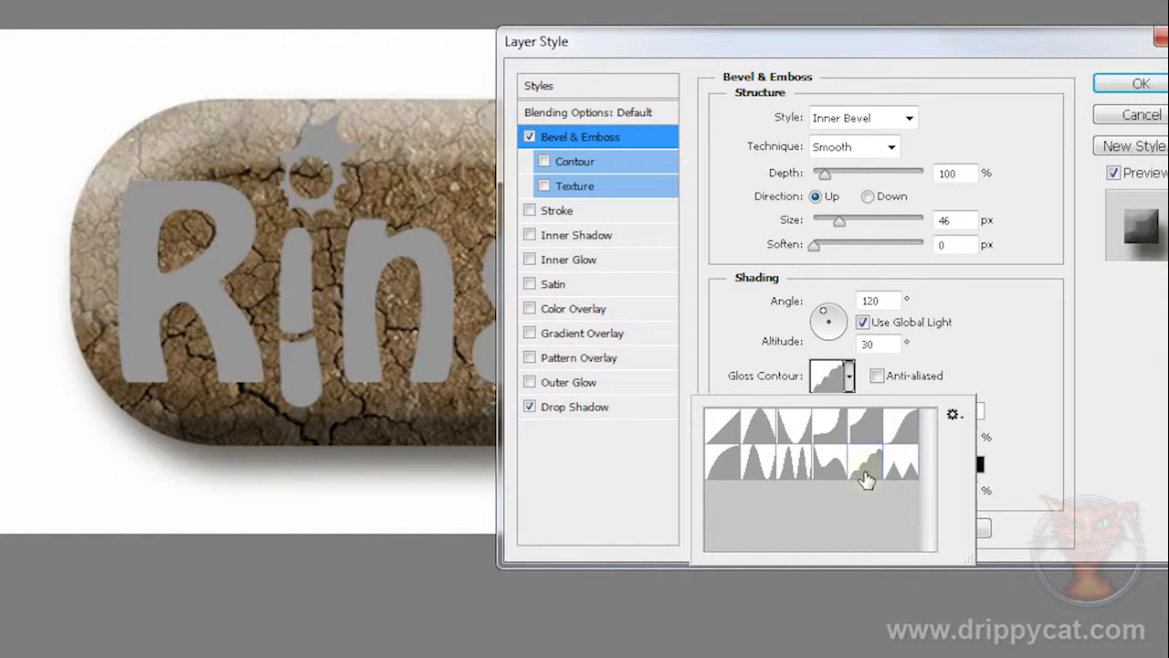
left_click(823, 473)
left_click(797, 470)
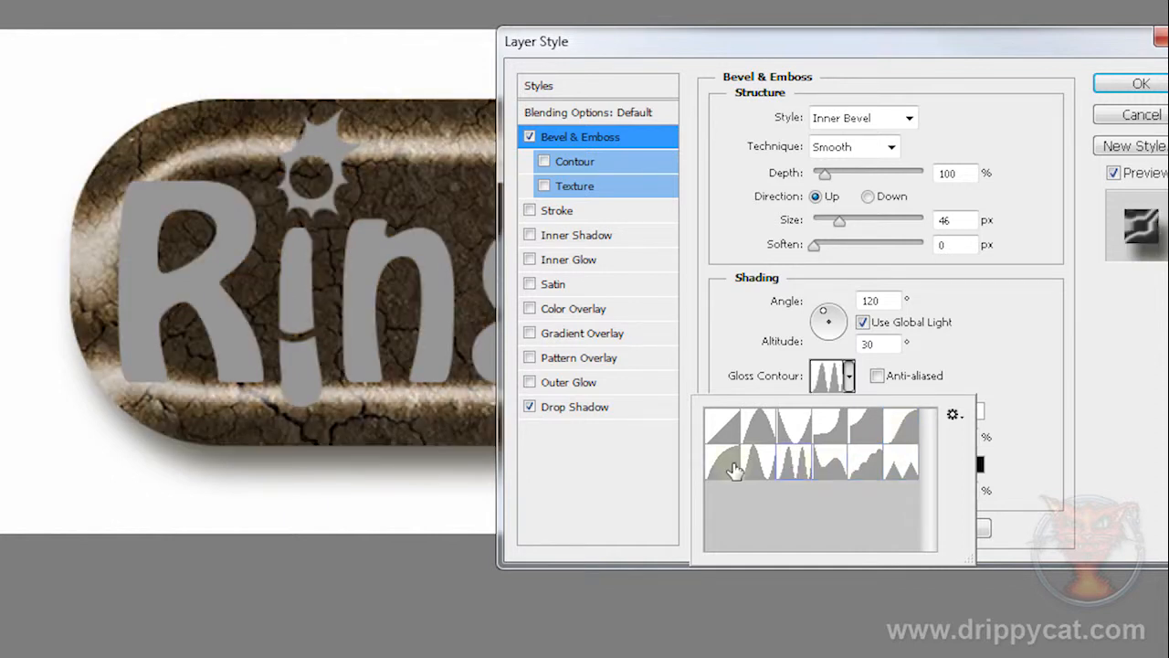
left_click(733, 470)
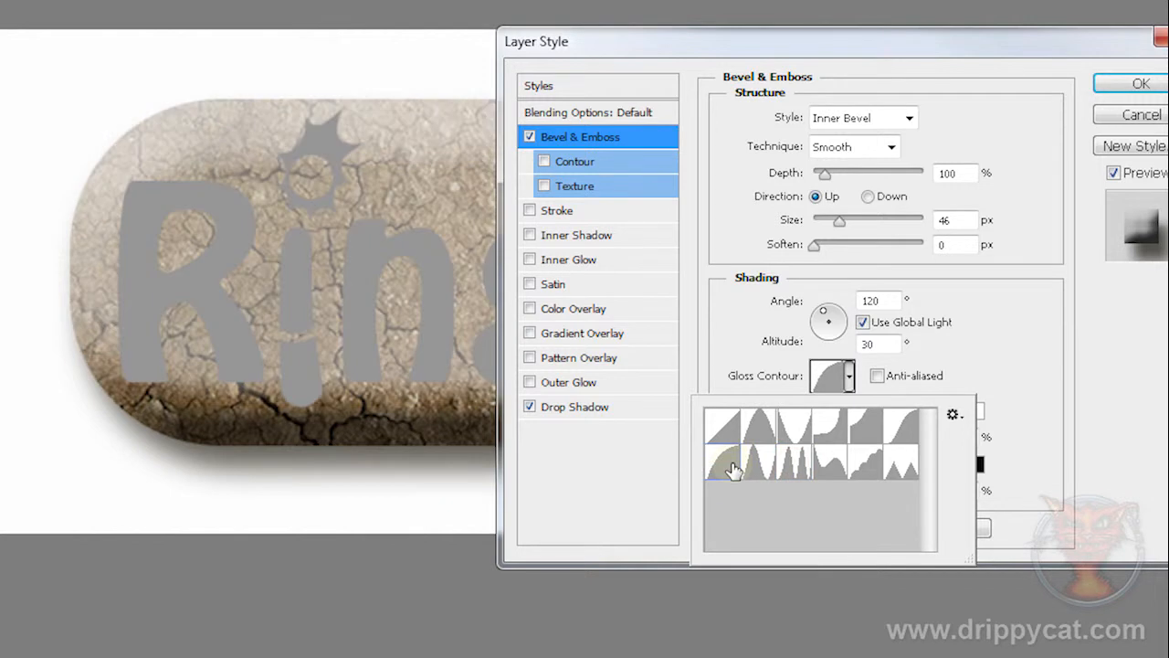
left_click(722, 426)
left_click(726, 481)
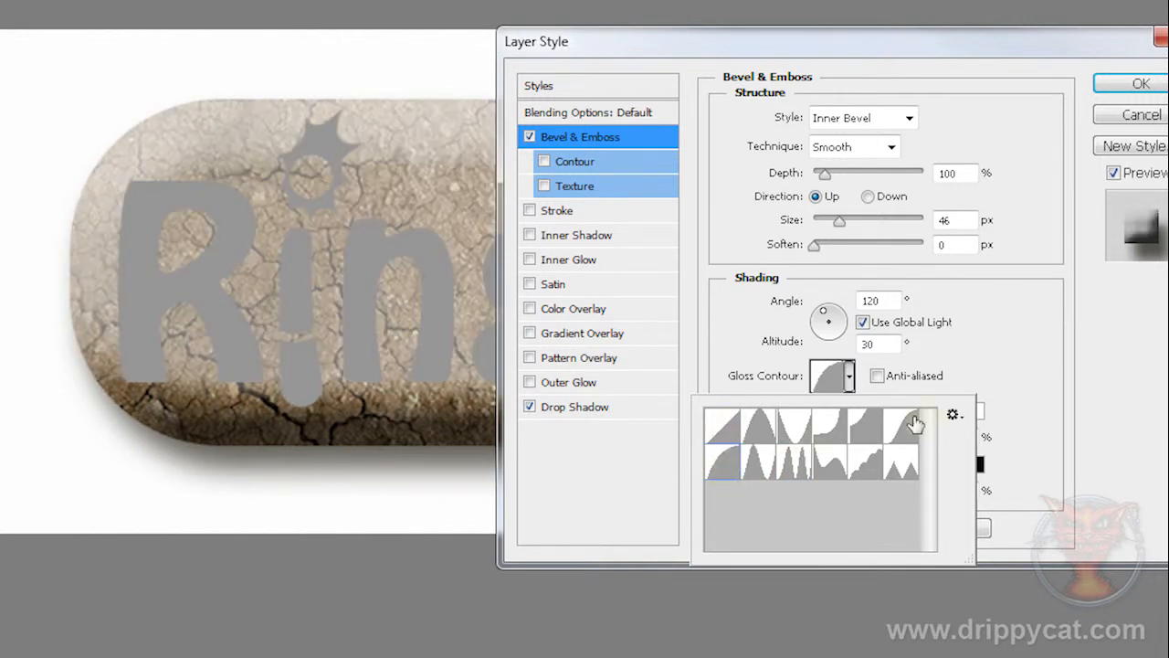
left_click(906, 425)
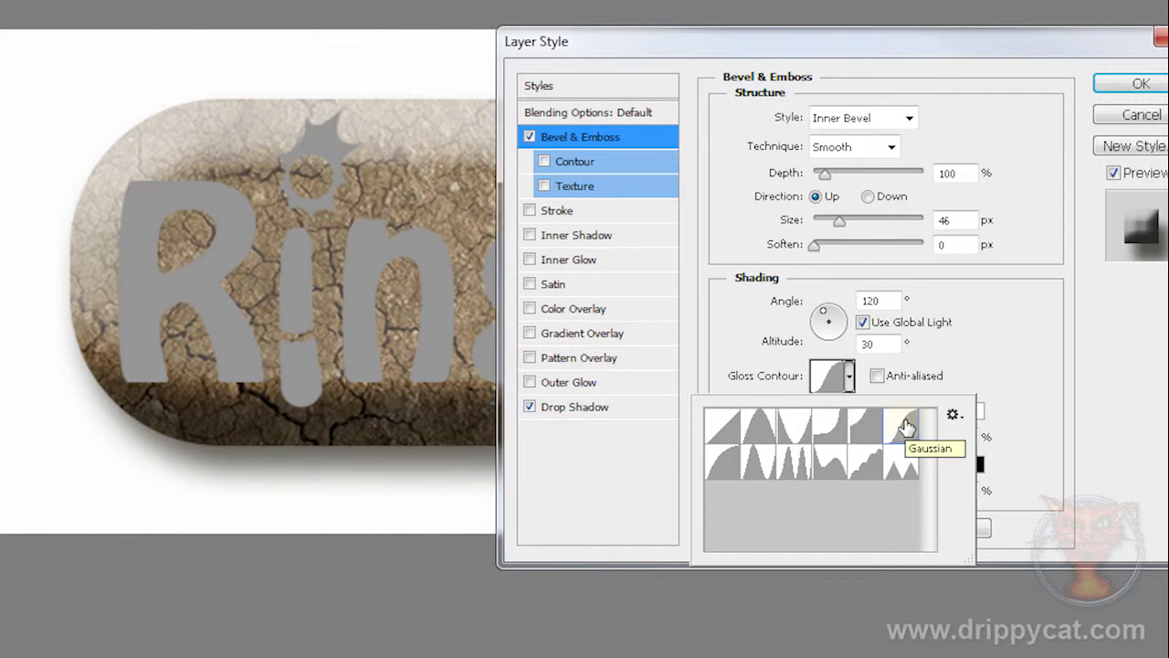
left_click(913, 279)
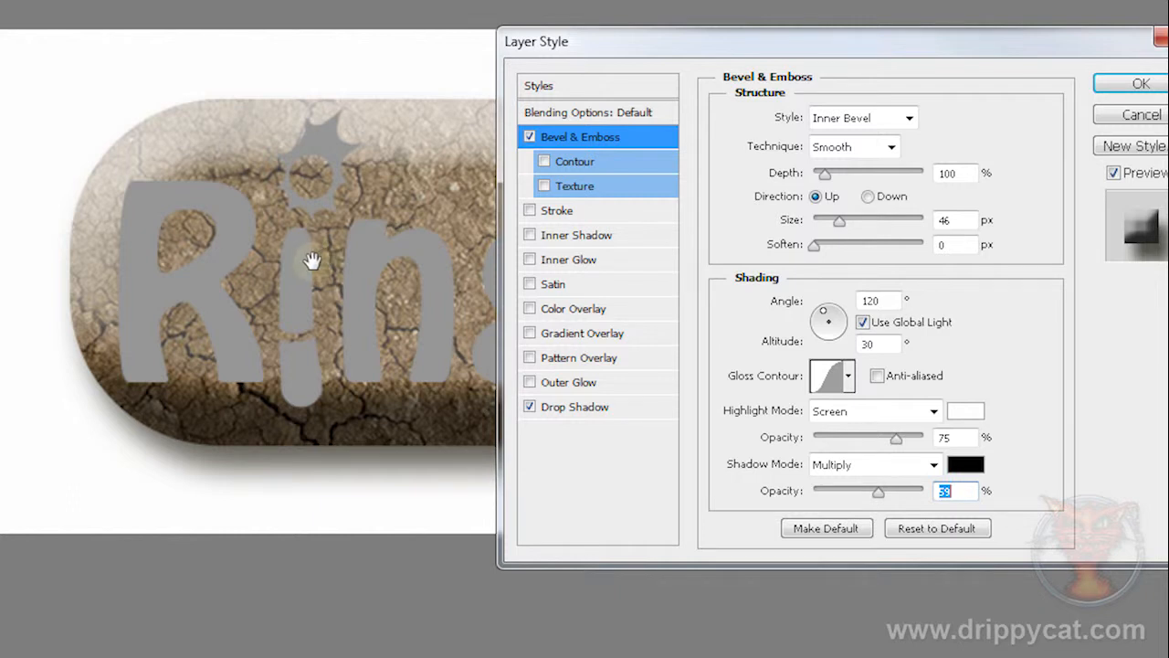
Step: Enable a 3 px Stroke on the back layer and set its colour to the very dark brown 1f1a10
left_click(530, 210)
left_click(564, 220)
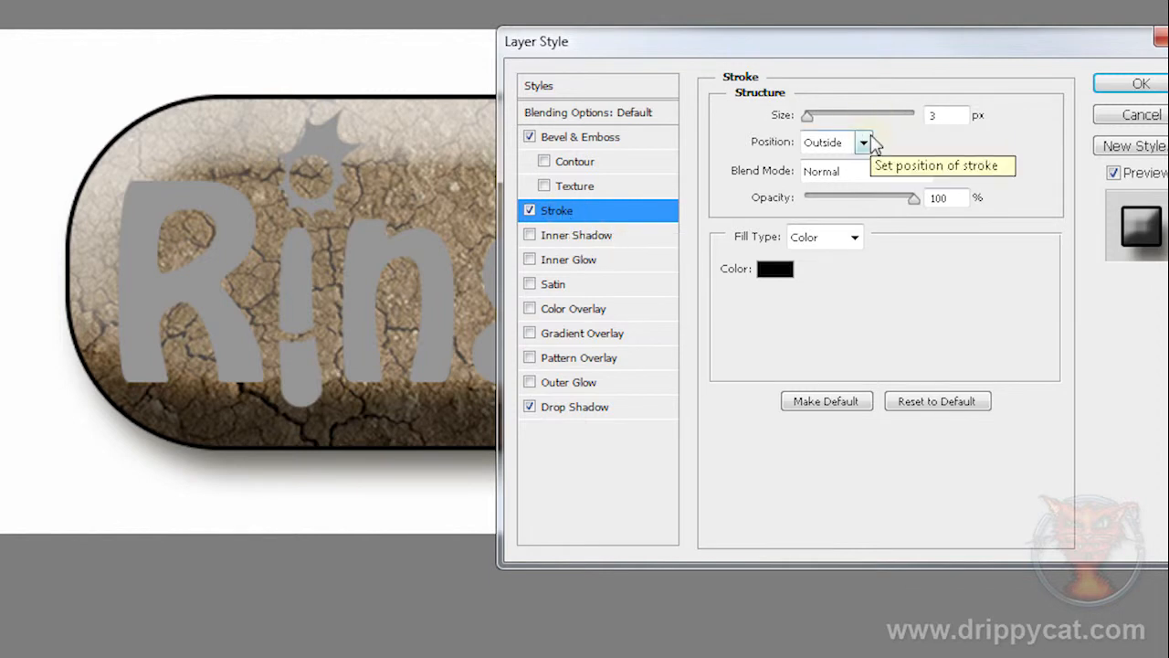
left_click(777, 270)
mouse_move(736, 285)
left_mouse_down()
mouse_move(746, 416)
mouse_move(751, 406)
left_mouse_up()
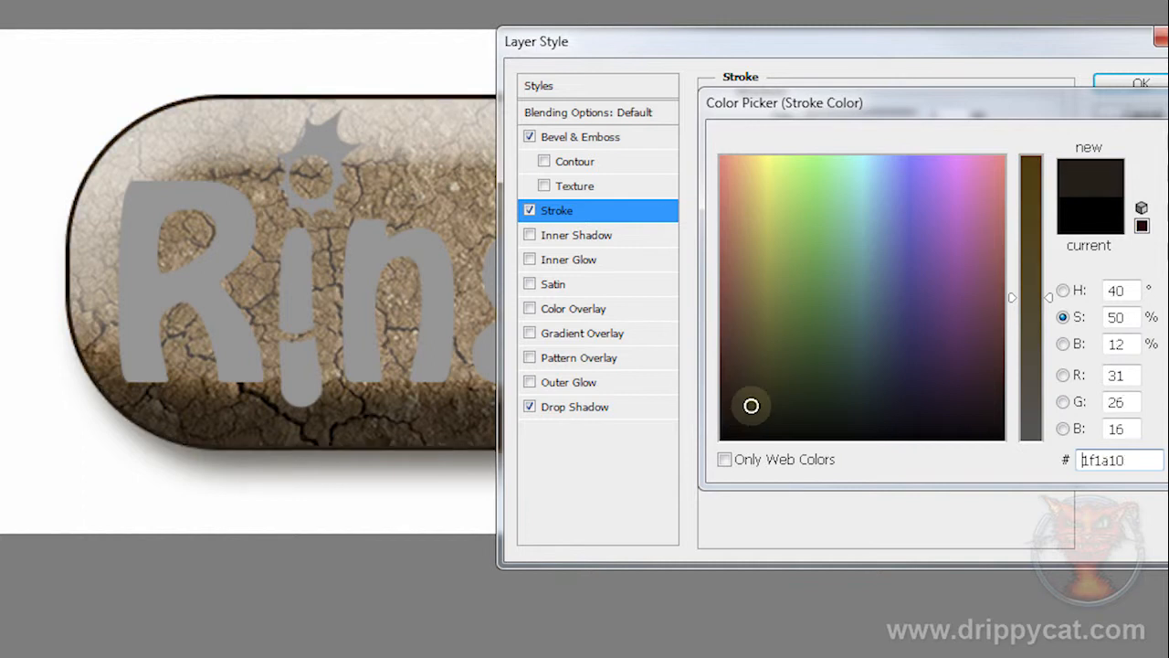
key("Return")
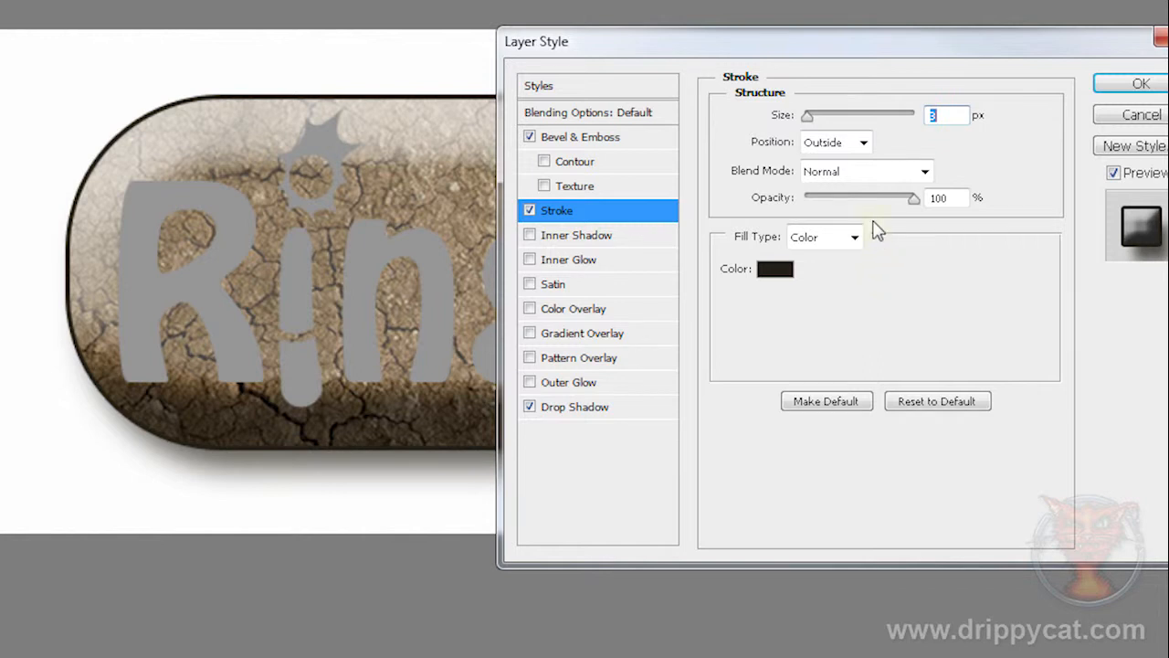
Step: Set the stroke's position to Inside at 100% opacity and apply the back layer's styles
left_click(864, 144)
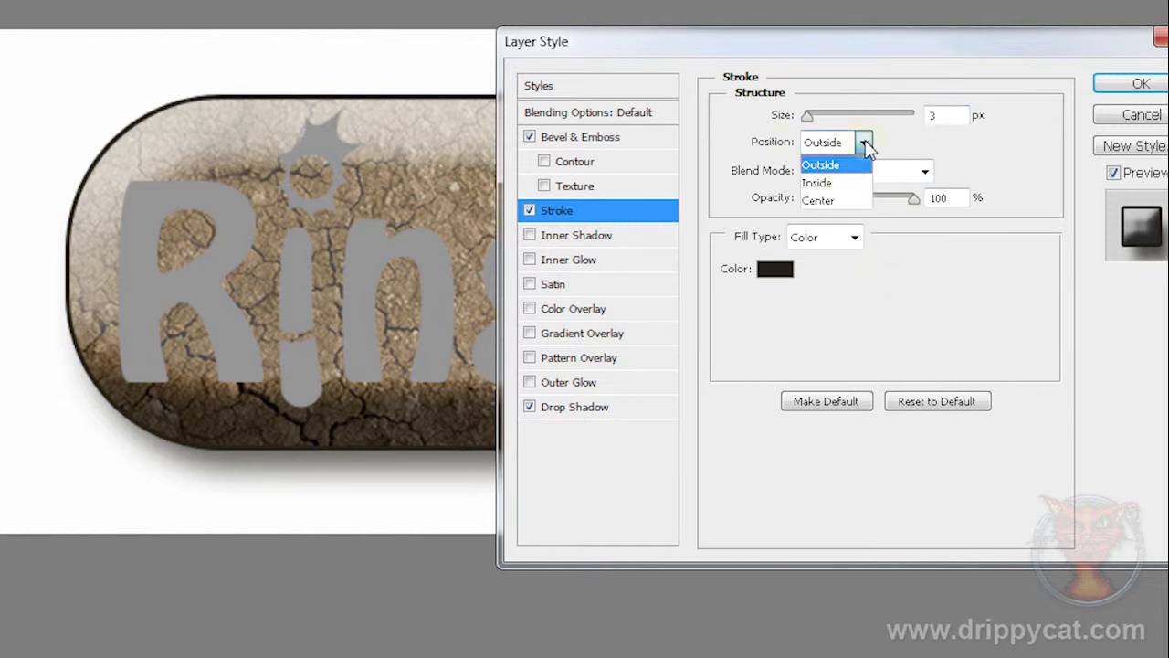
left_click(838, 181)
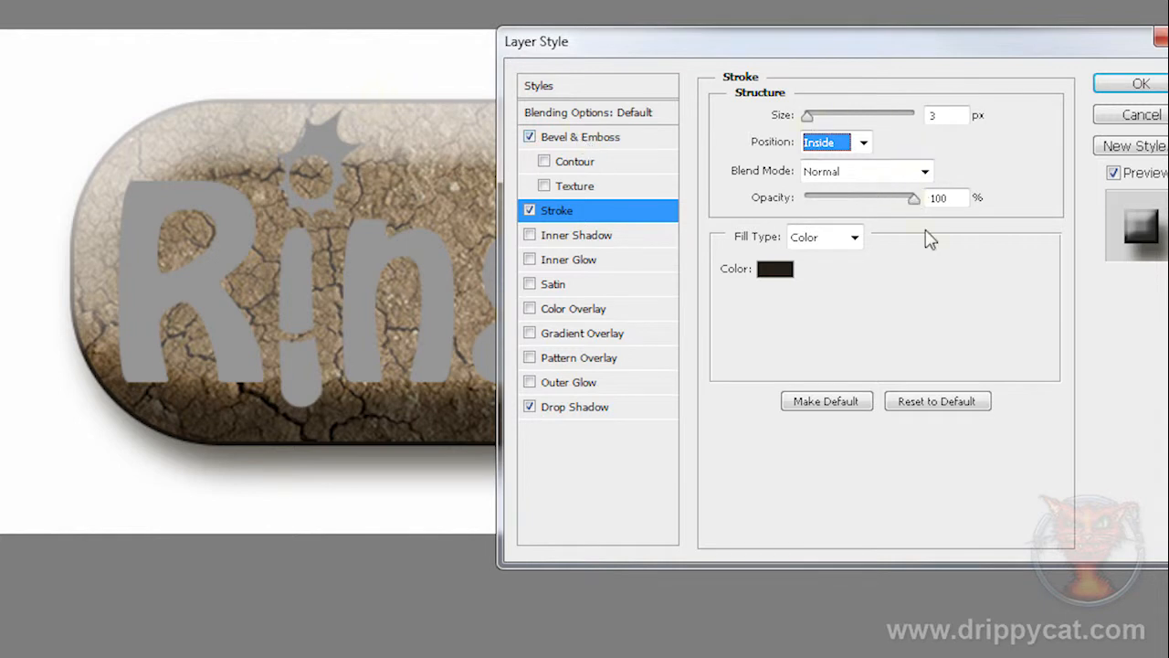
mouse_move(913, 198)
left_mouse_down()
mouse_move(865, 199)
mouse_move(938, 212)
left_mouse_up()
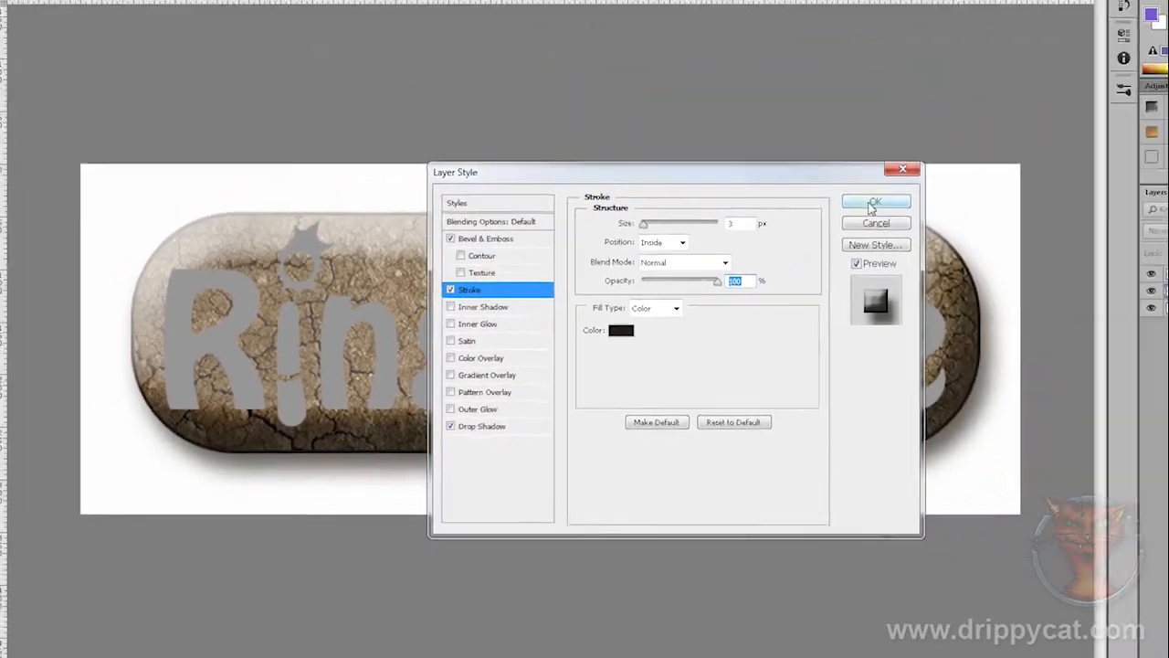
left_click(1136, 89)
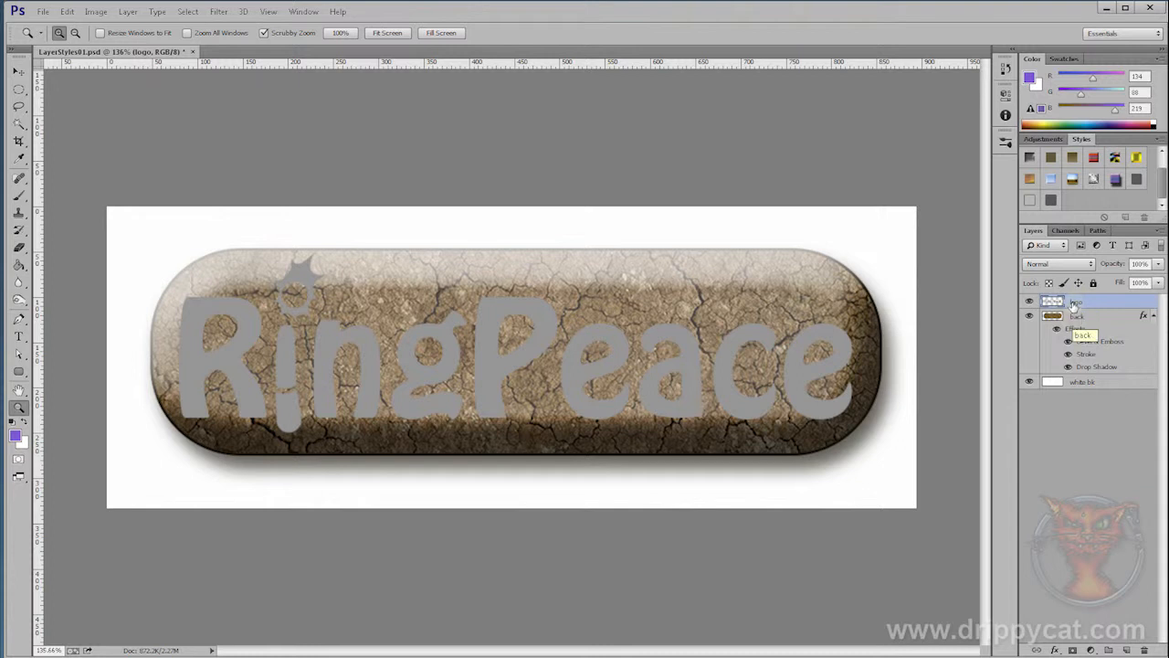
Step: Add Bevel & Emboss to the logo layer as a Pillow Emboss with size 9 px
left_click_drag(942, 652, 1005, 454)
left_click(1055, 449)
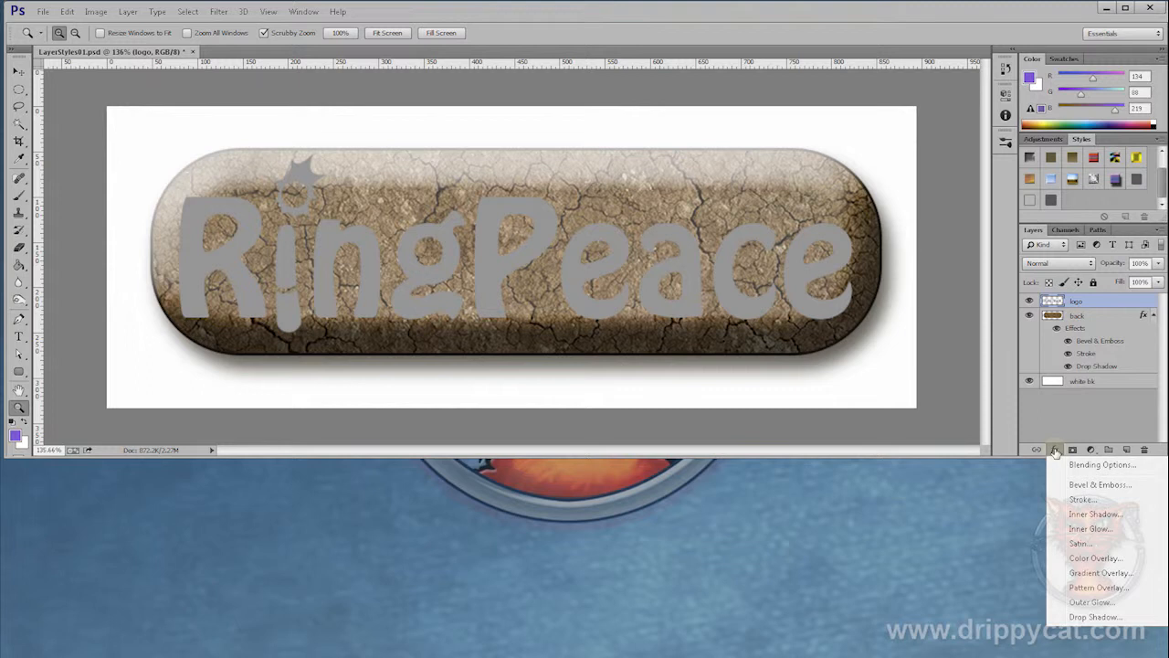
left_click(1092, 485)
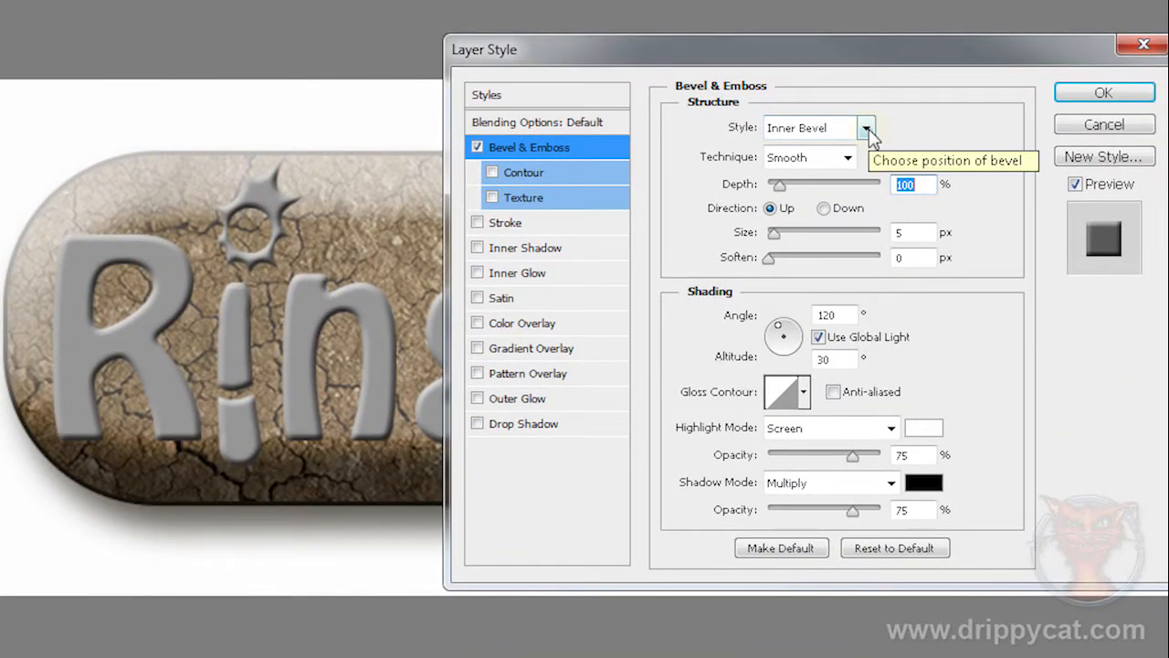
left_click(863, 171)
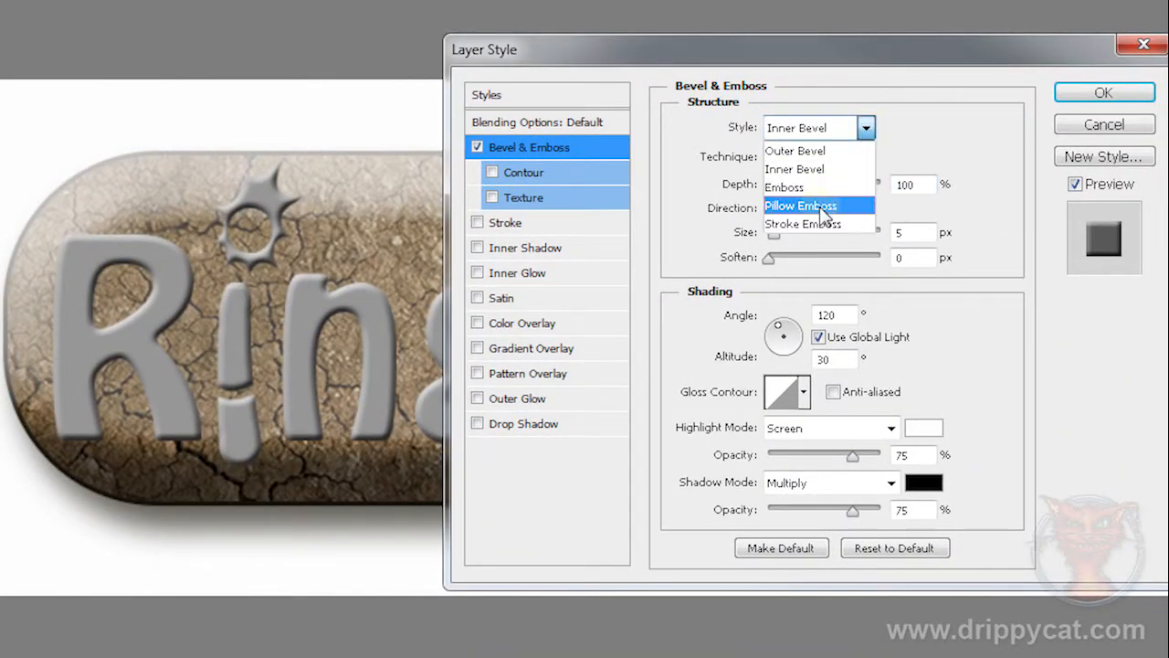
left_click(825, 206)
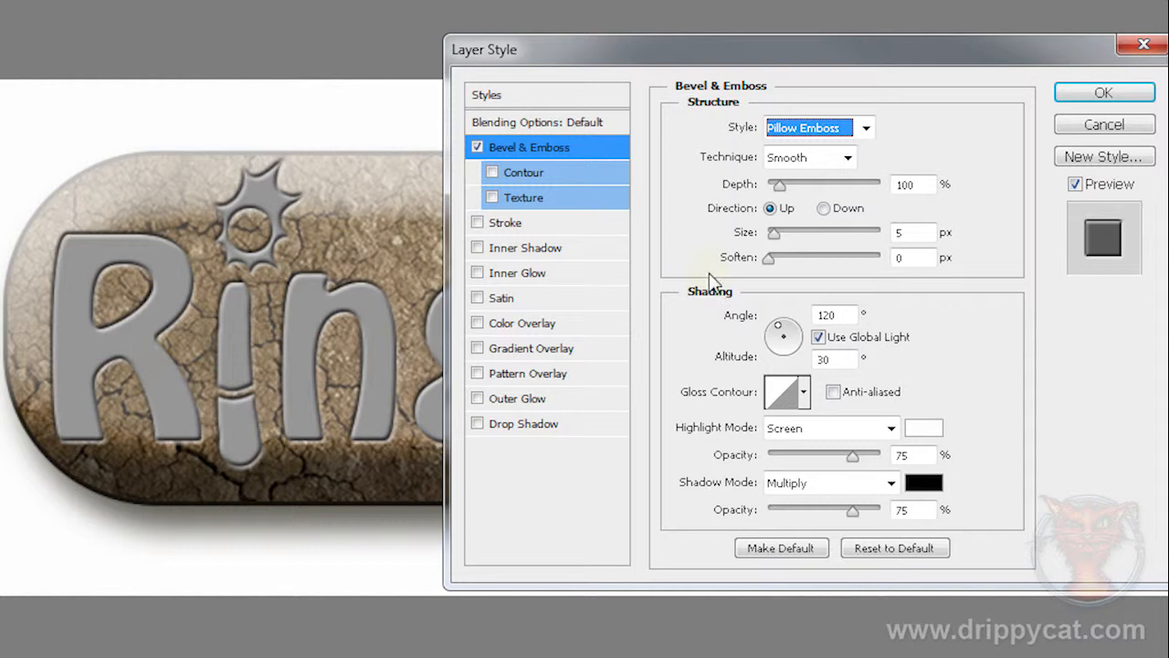
left_click_drag(774, 231, 778, 231)
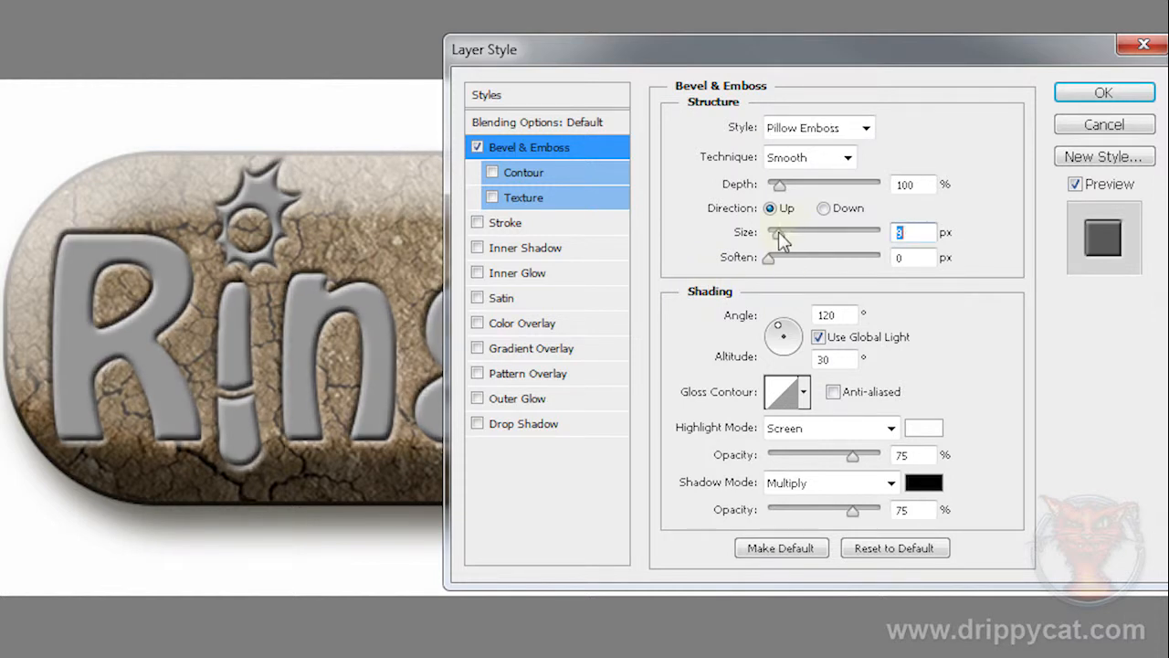
Step: Change the logo emboss's shadow colour to the dark brown 1b160f, sampling a brown from the background and darkening it
left_click(921, 491)
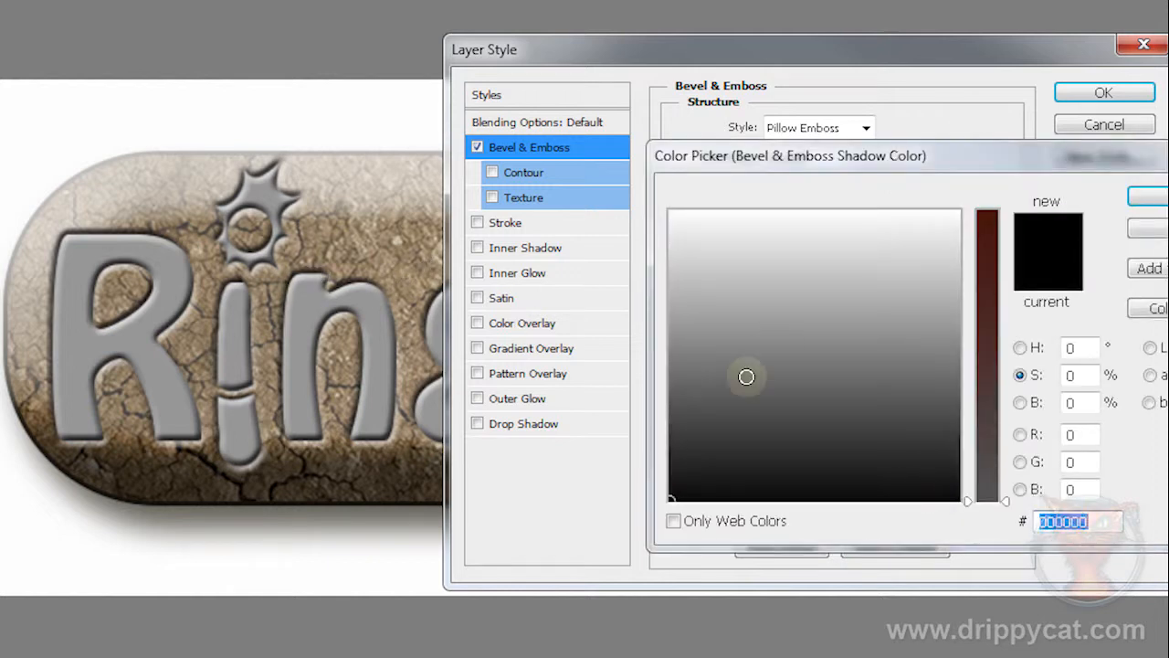
left_click(373, 485)
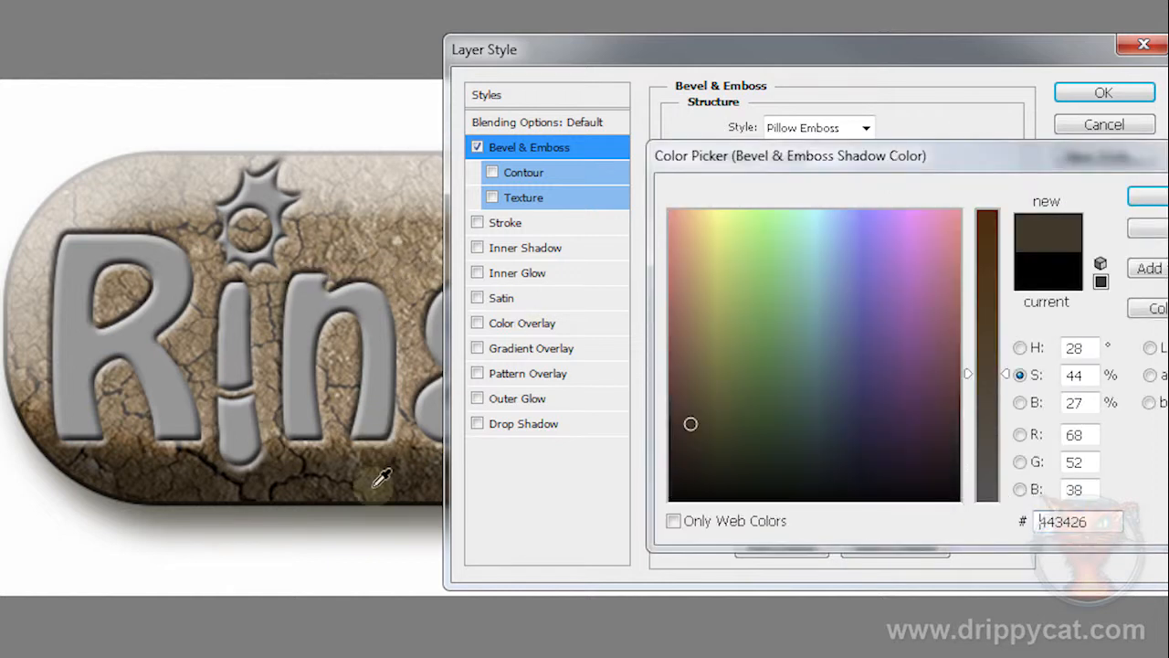
left_click_drag(688, 425, 695, 469)
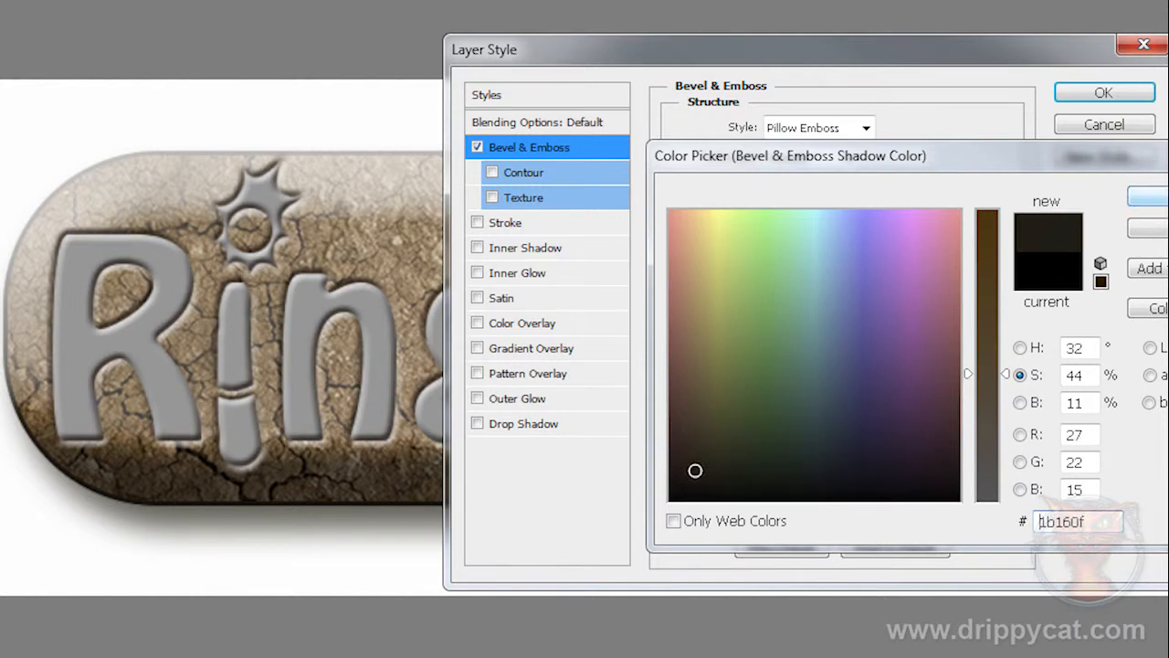
left_click(1148, 196)
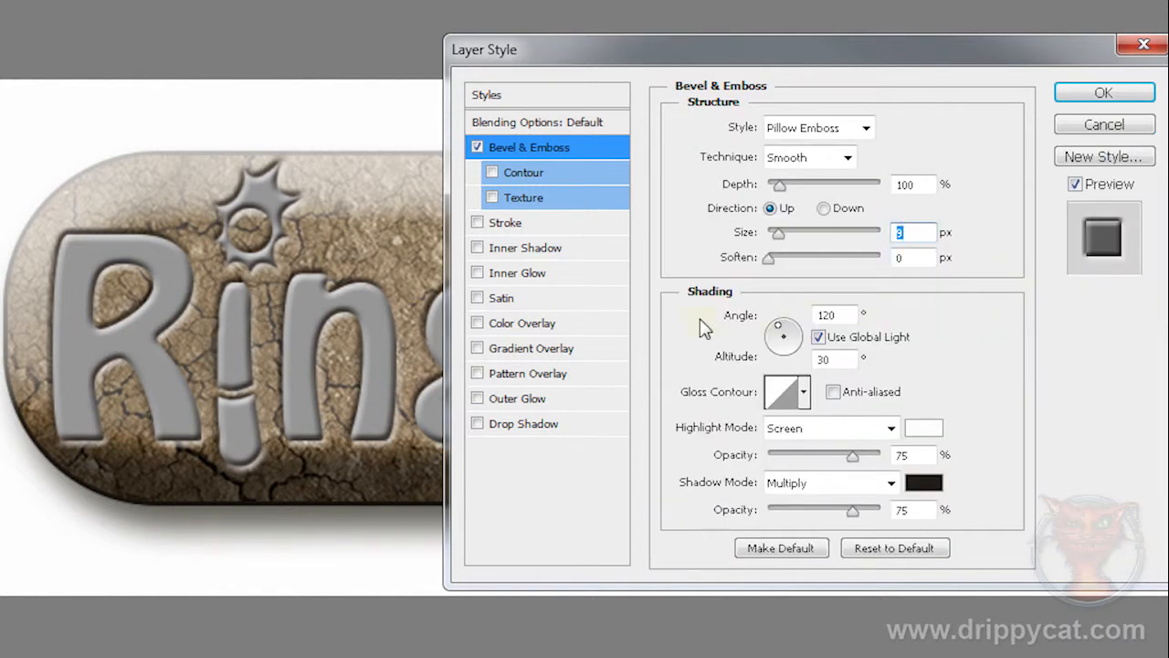
Step: Enable Color Overlay on the logo layer and set its colour to a muted yellow
left_click(518, 325)
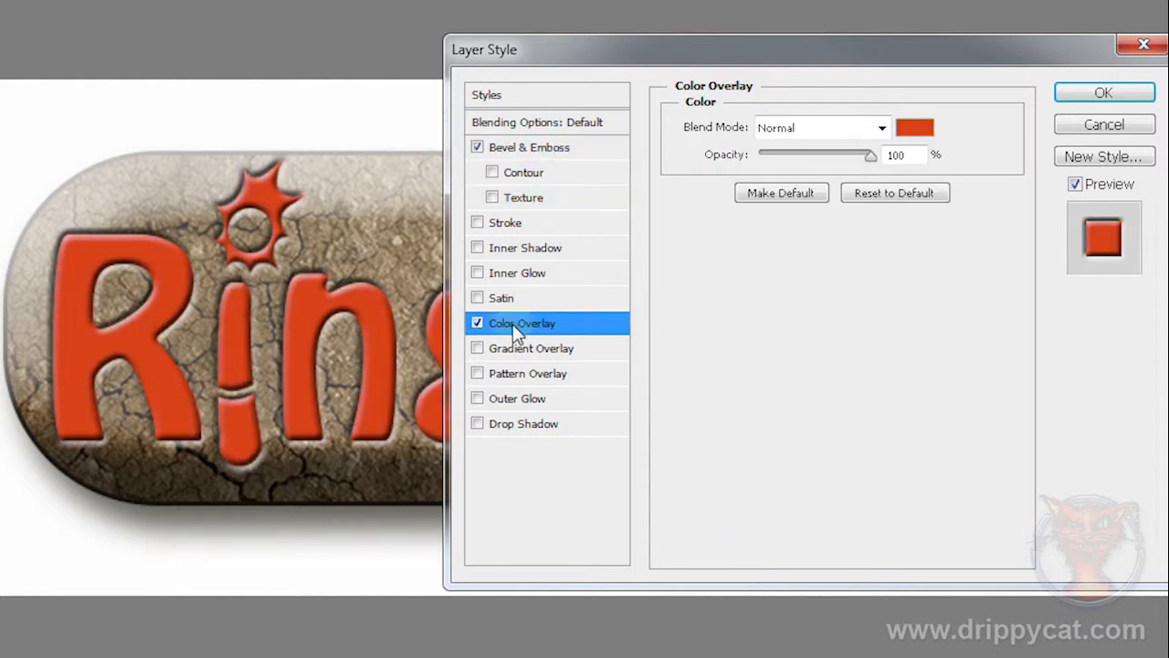
left_click(917, 130)
left_click(701, 240)
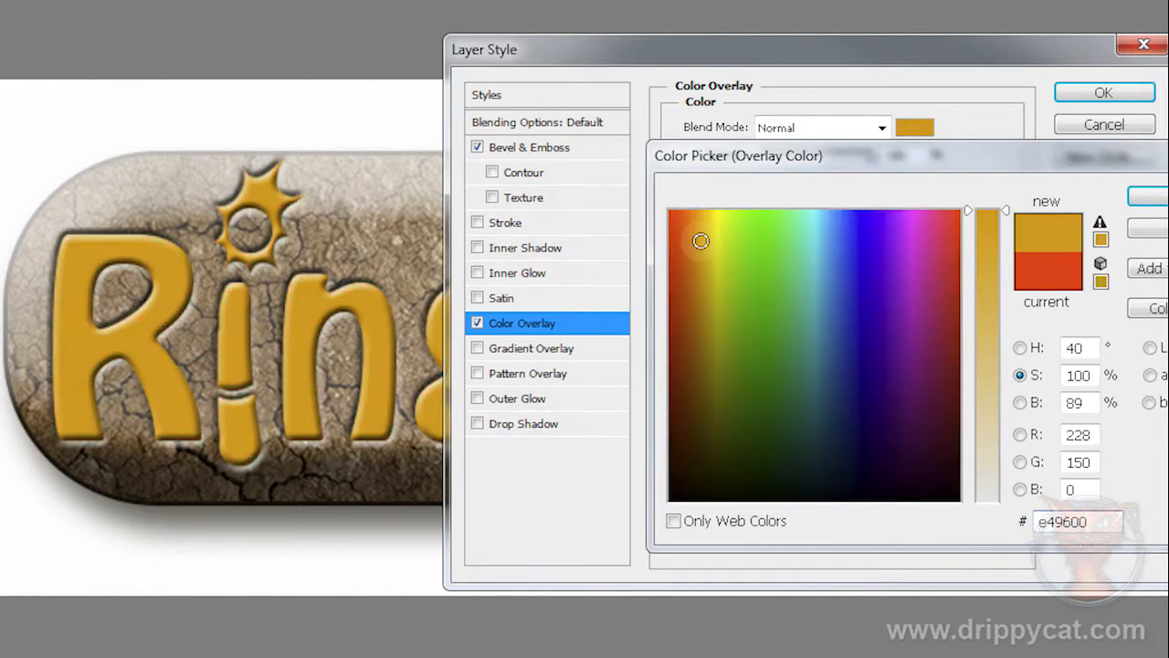
left_click_drag(701, 240, 709, 237)
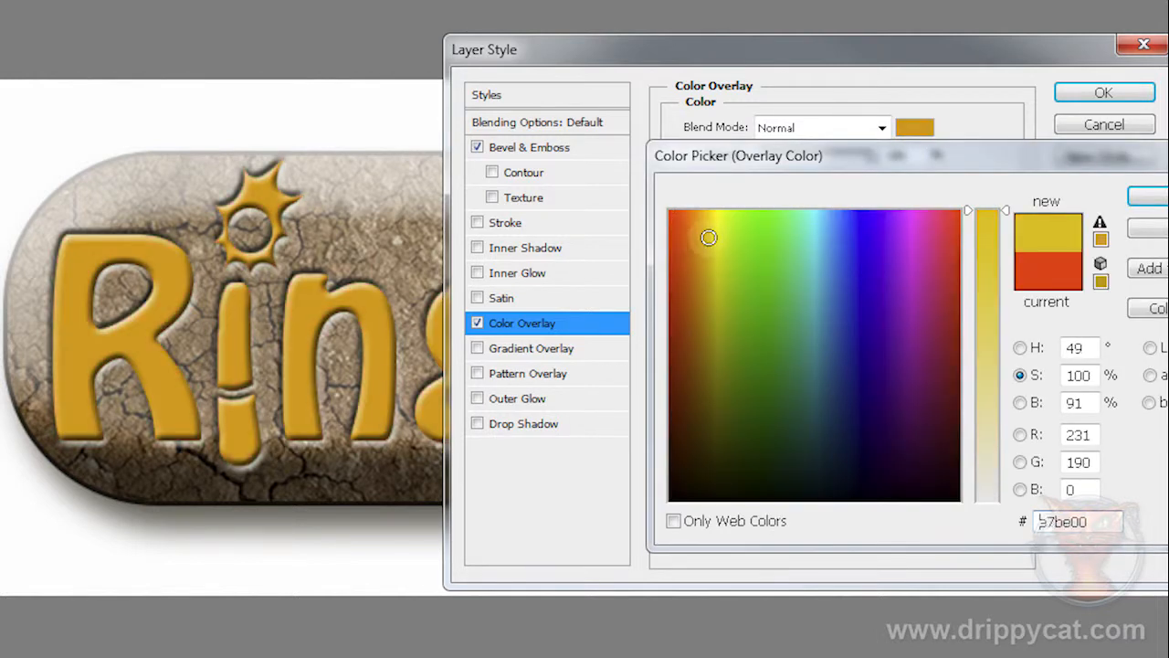
left_click_drag(984, 341, 988, 369)
mouse_move(988, 328)
left_mouse_down()
mouse_move(987, 252)
mouse_move(989, 328)
left_mouse_up()
left_click(710, 236)
left_click(1144, 198)
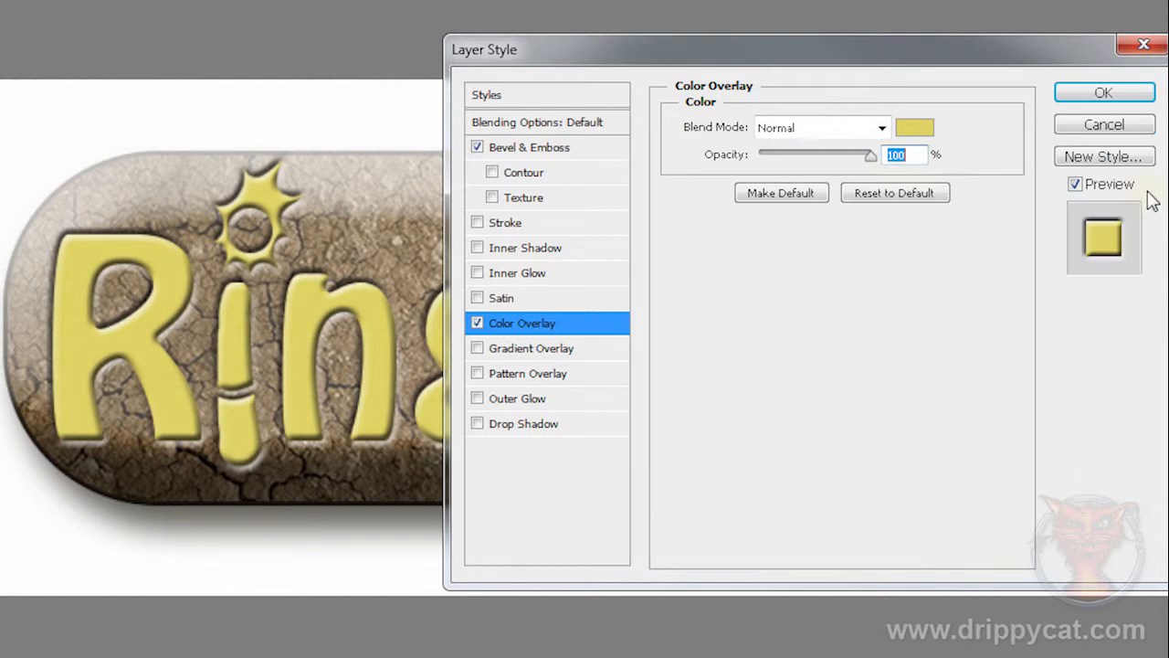
Step: Set the Color Overlay's blend mode to Overlay and reduce its opacity to 65%
mouse_move(875, 156)
left_mouse_down()
mouse_move(763, 160)
mouse_move(877, 157)
left_mouse_up()
left_click(882, 133)
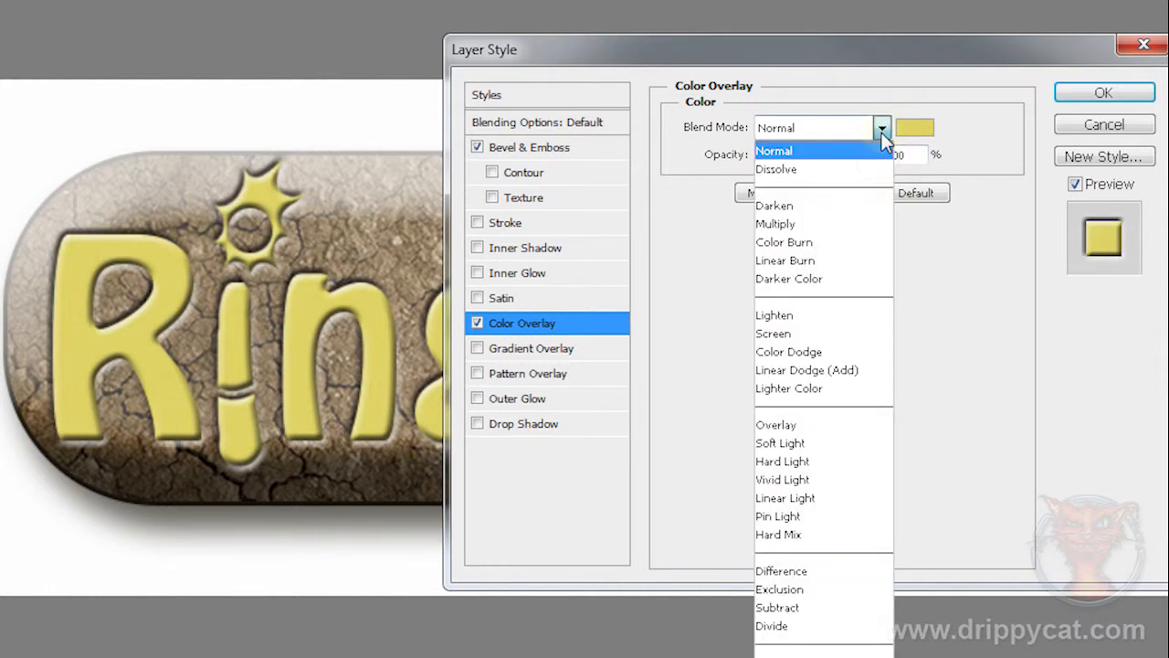
left_click(824, 424)
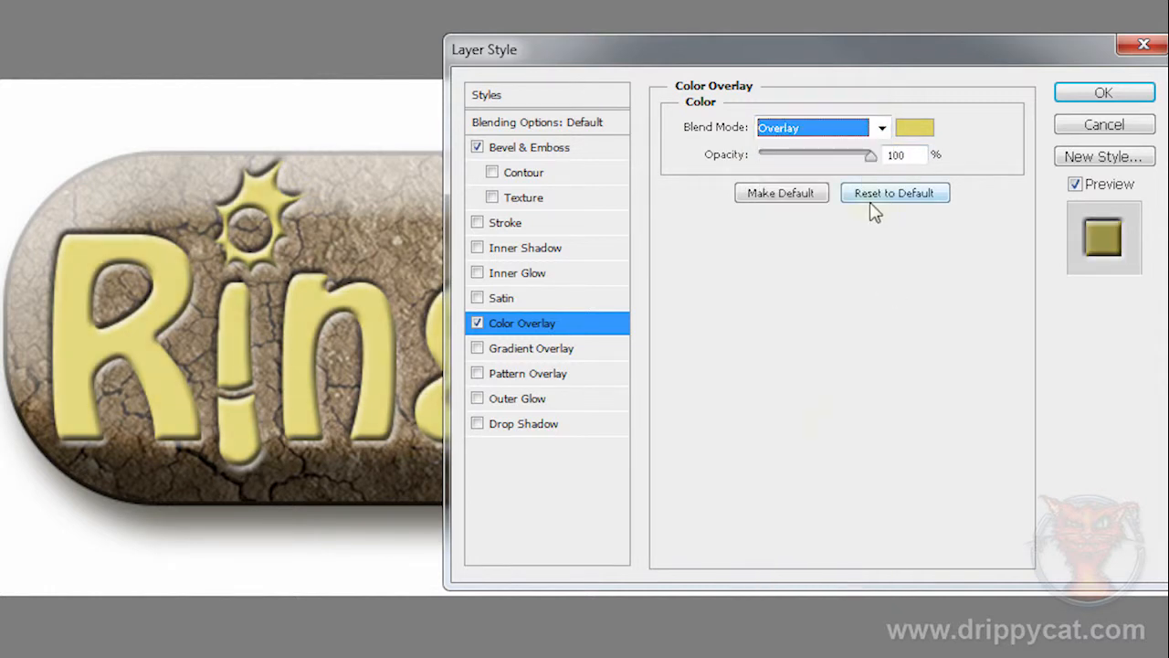
left_click_drag(870, 155, 835, 161)
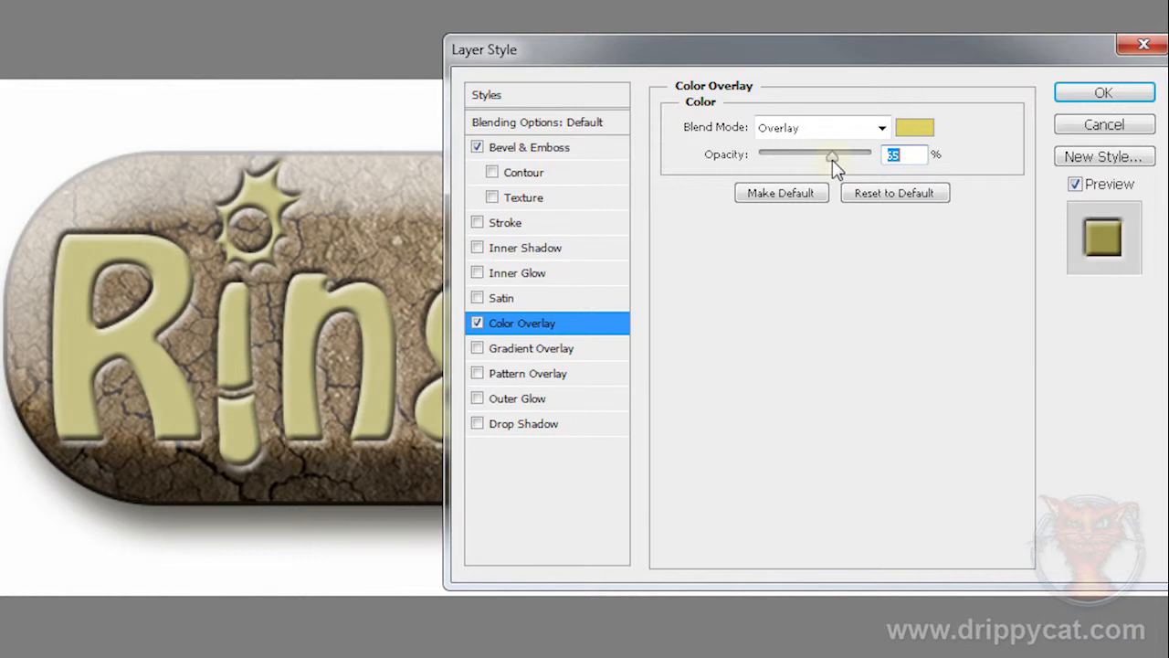
Step: Add a Gradient Overlay to the logo layer with the Chrome preset and an angle of -90°
left_click(528, 355)
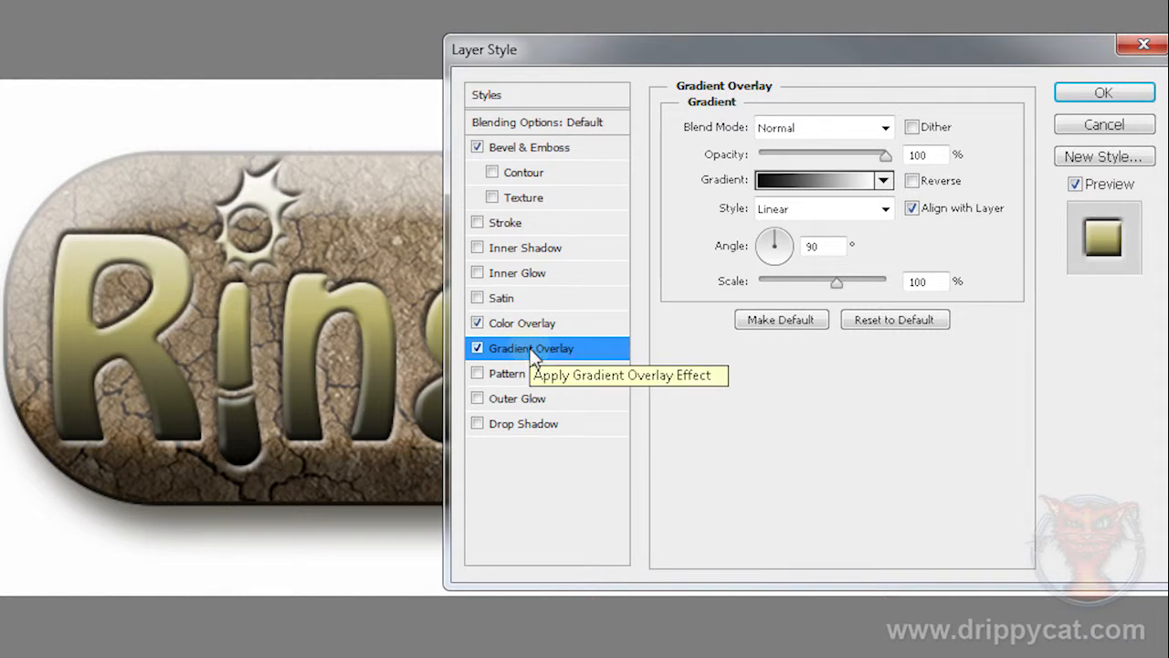
left_click(812, 179)
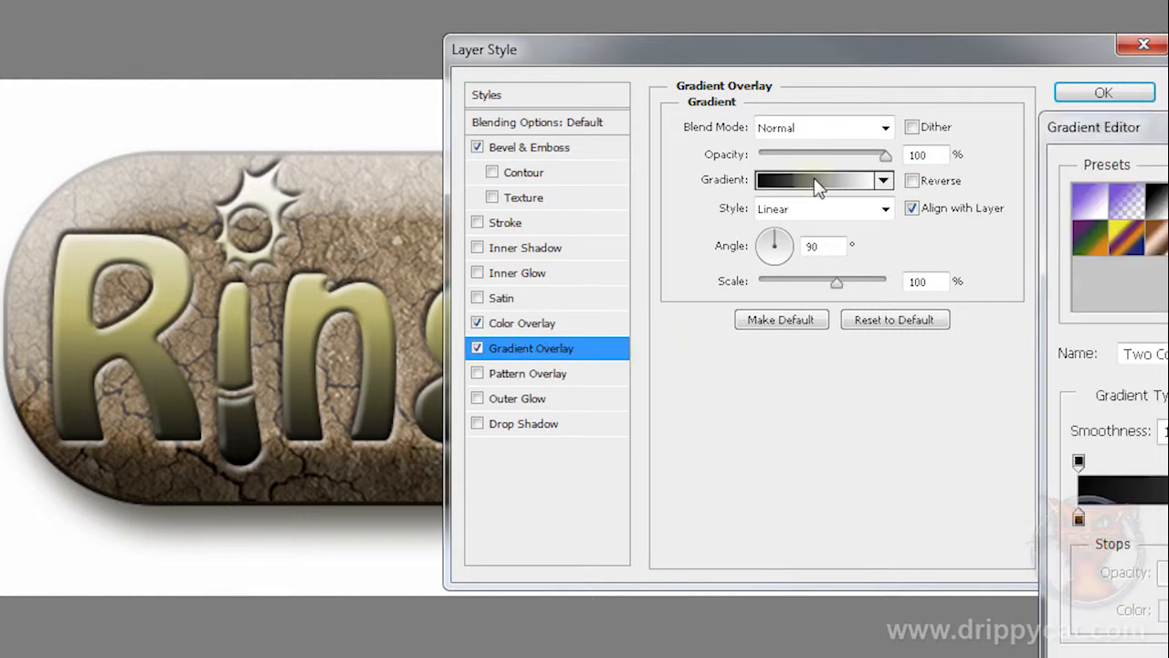
left_click_drag(1160, 137, 932, 148)
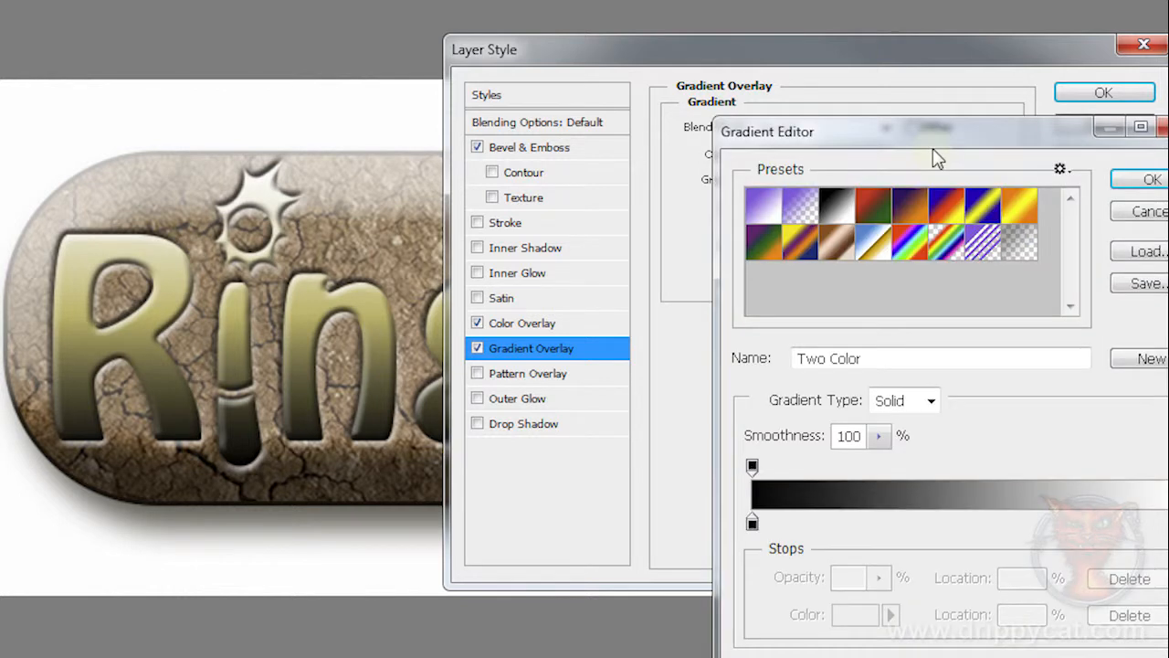
left_click(873, 246)
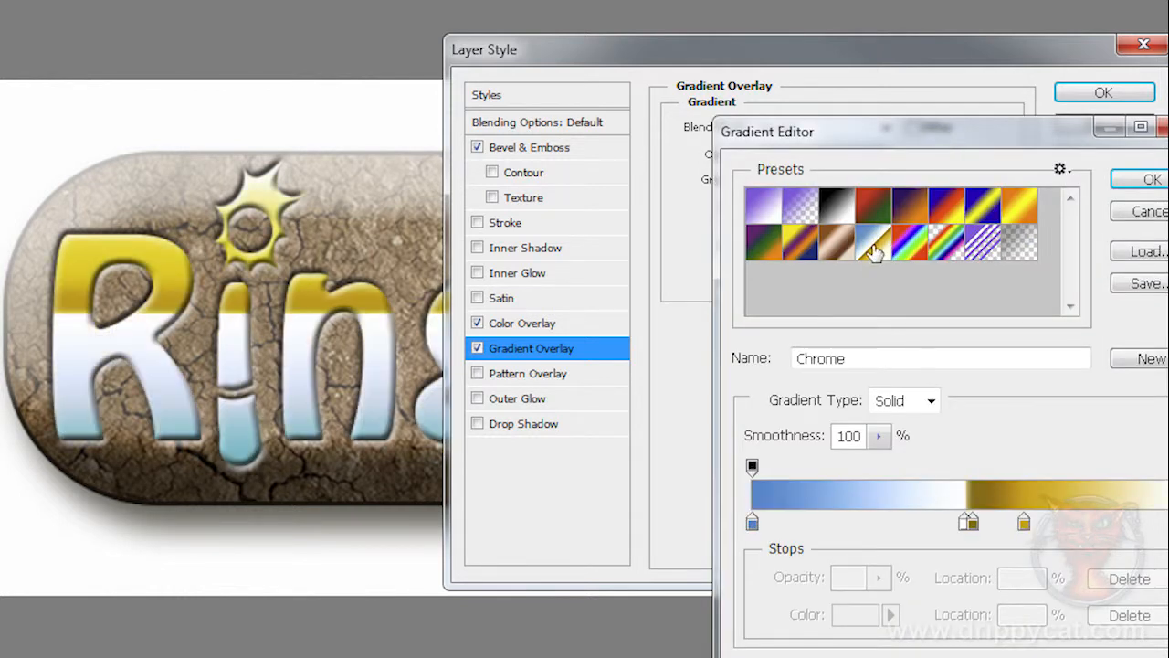
left_click_drag(875, 130, 788, 140)
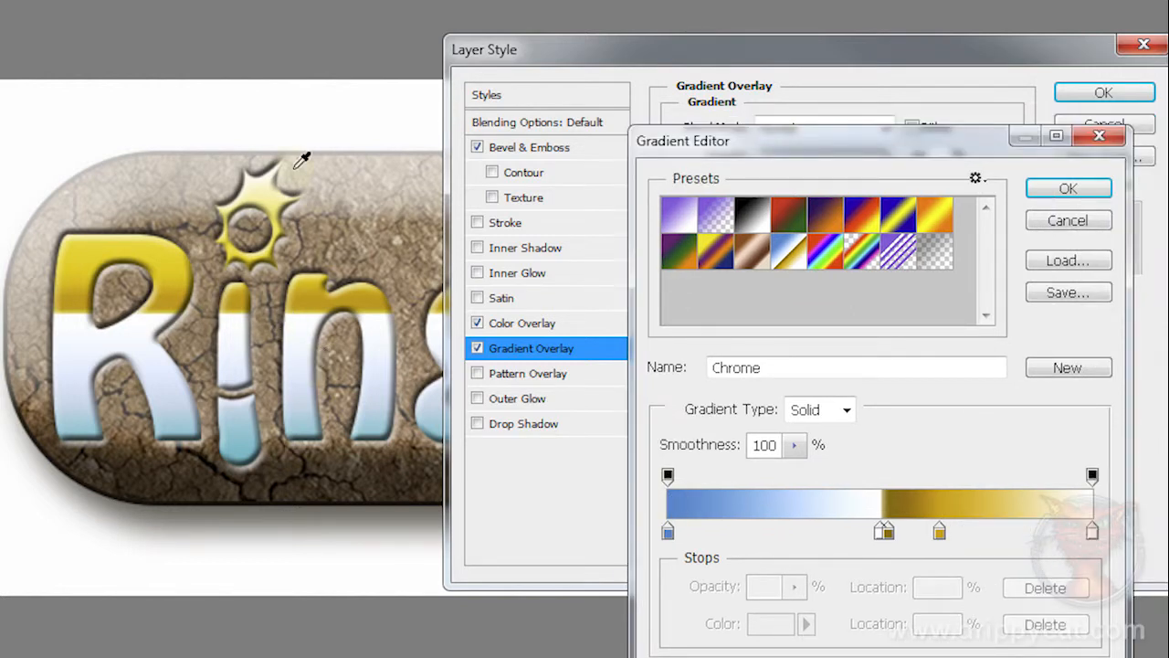
left_click(1069, 189)
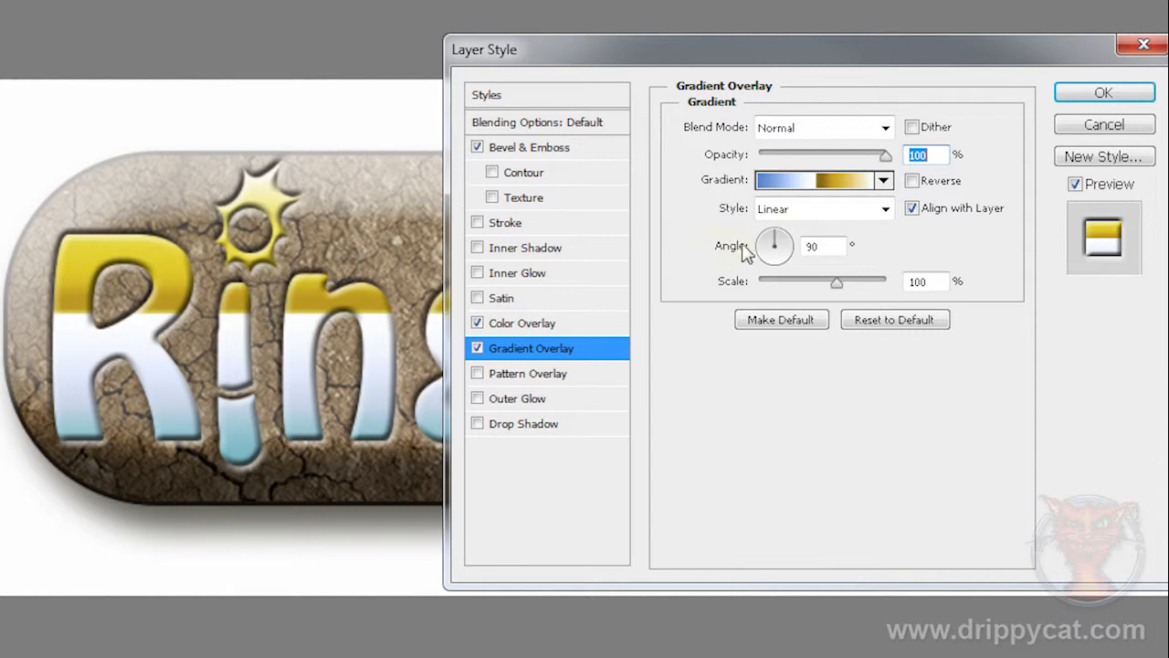
left_click_drag(776, 241, 776, 276)
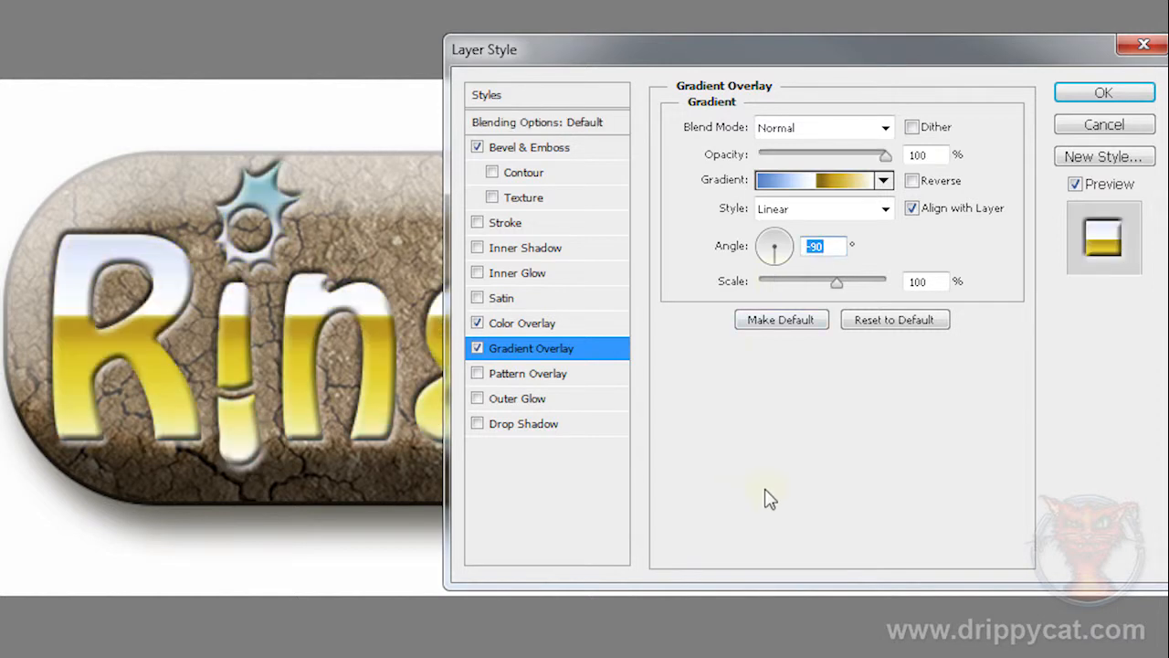
Step: Replace the logo's overlay gradient with the Spectrum preset and set its angle to -39°
left_click(847, 183)
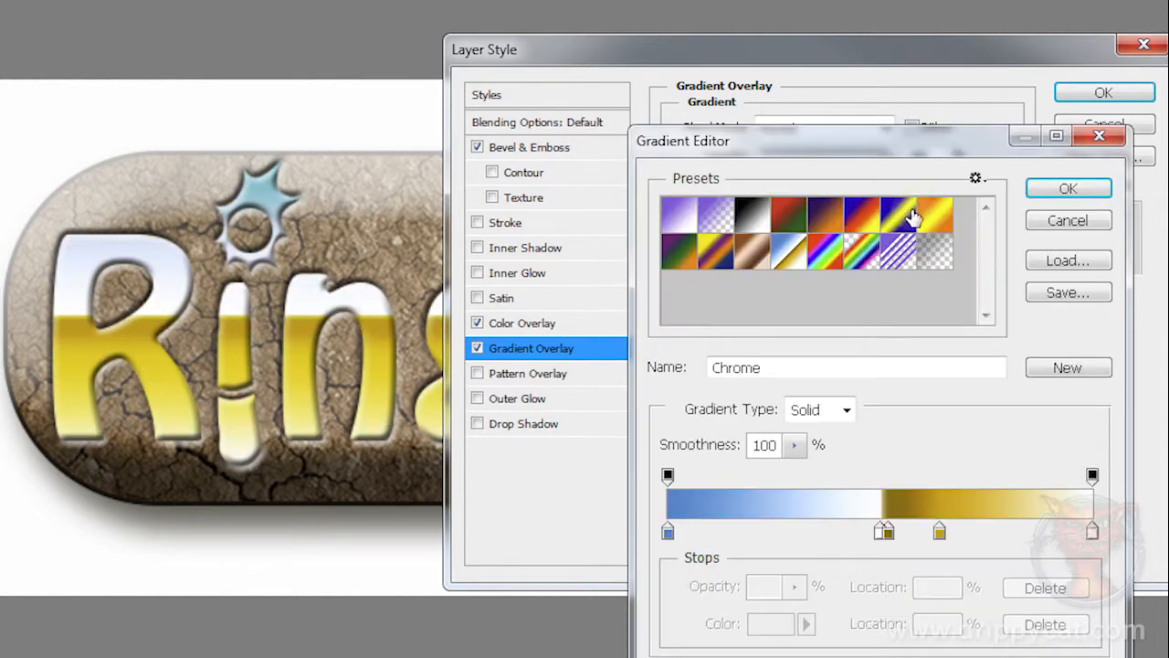
left_click(861, 254)
left_click(824, 259)
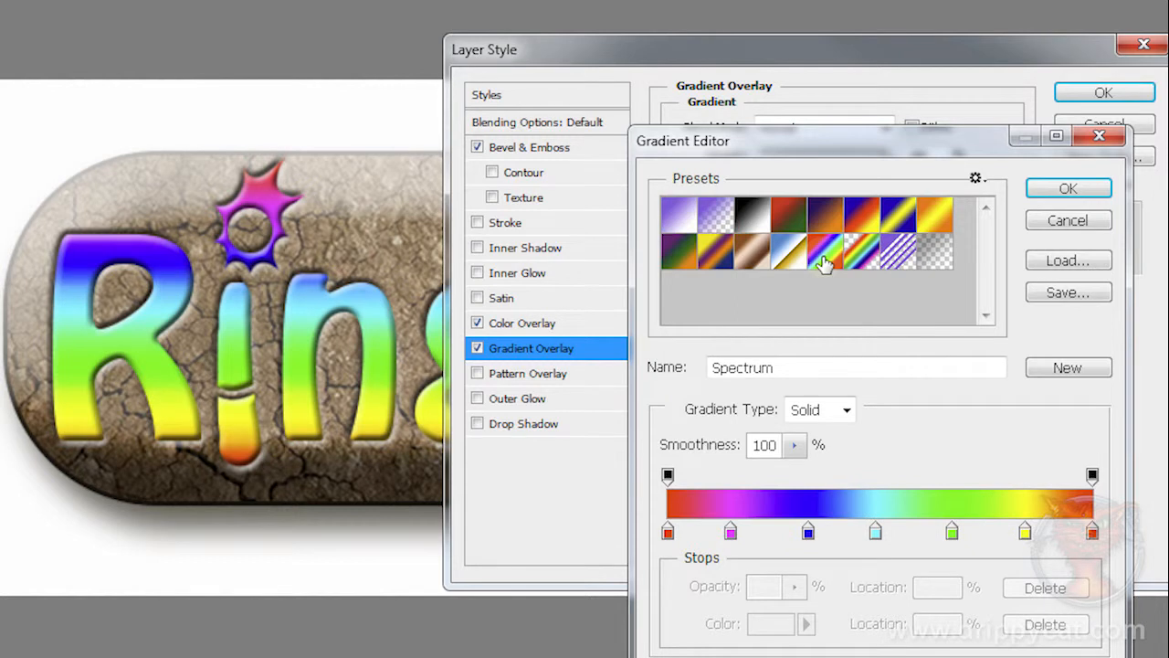
left_click(1069, 188)
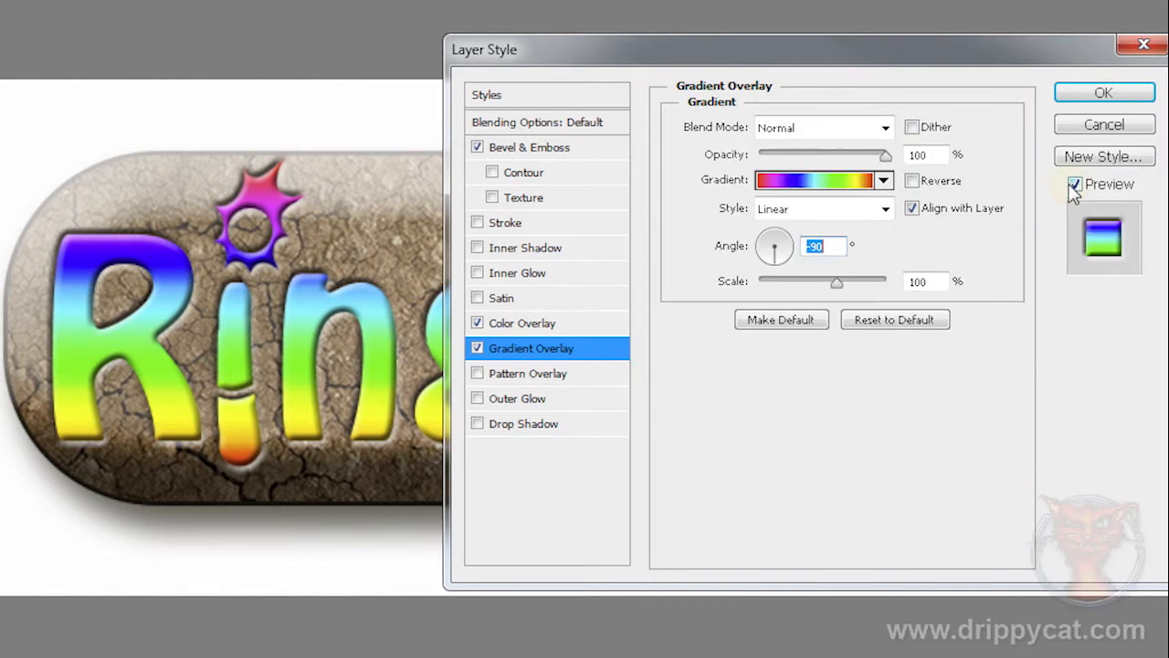
mouse_move(781, 259)
left_mouse_down()
mouse_move(790, 267)
mouse_move(798, 248)
left_mouse_up()
left_click_drag(739, 49, 700, 61)
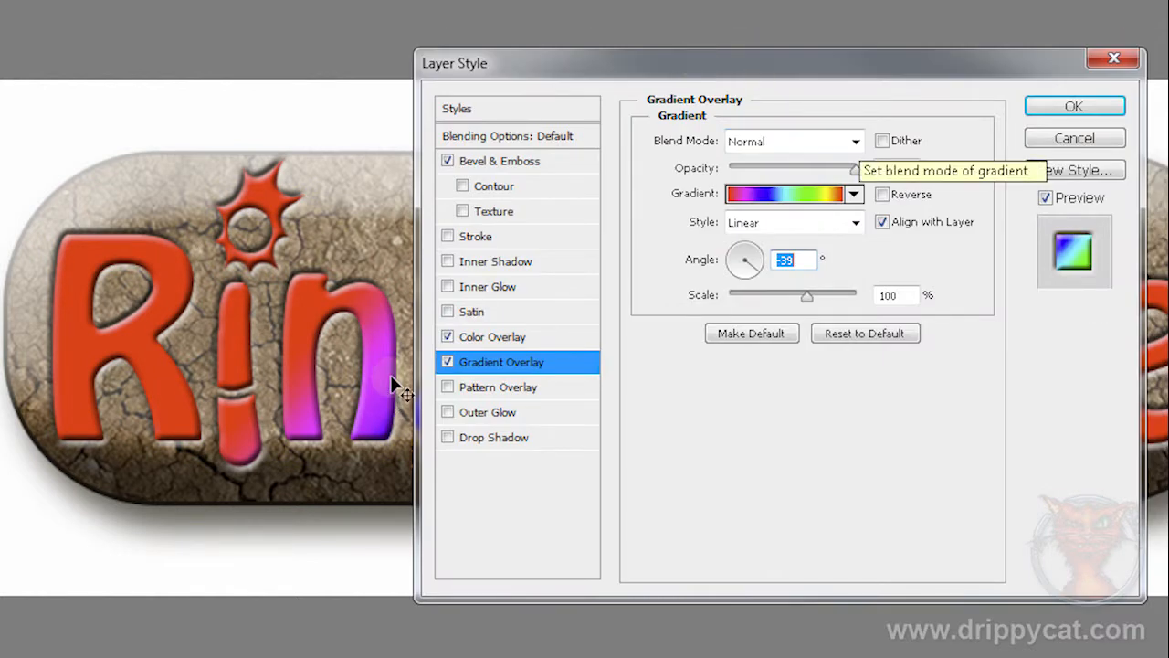
Step: Try varying the Color Overlay's opacity beneath the gradient, and return to the Gradient Overlay settings
left_click(518, 340)
mouse_move(802, 170)
left_mouse_down()
mouse_move(762, 170)
mouse_move(800, 183)
left_mouse_up()
left_click(501, 366)
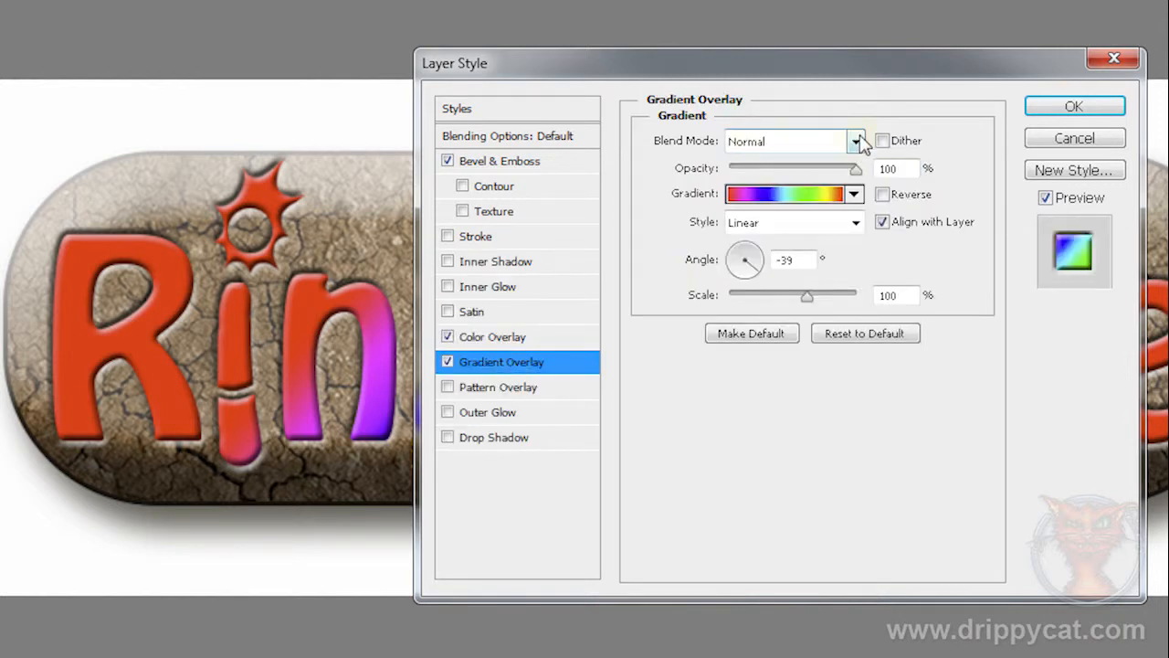
Step: Reduce the Gradient Overlay's opacity to 27% so the colours beneath blend through
left_click_drag(853, 174, 791, 174)
left_click_drag(704, 73, 812, 171)
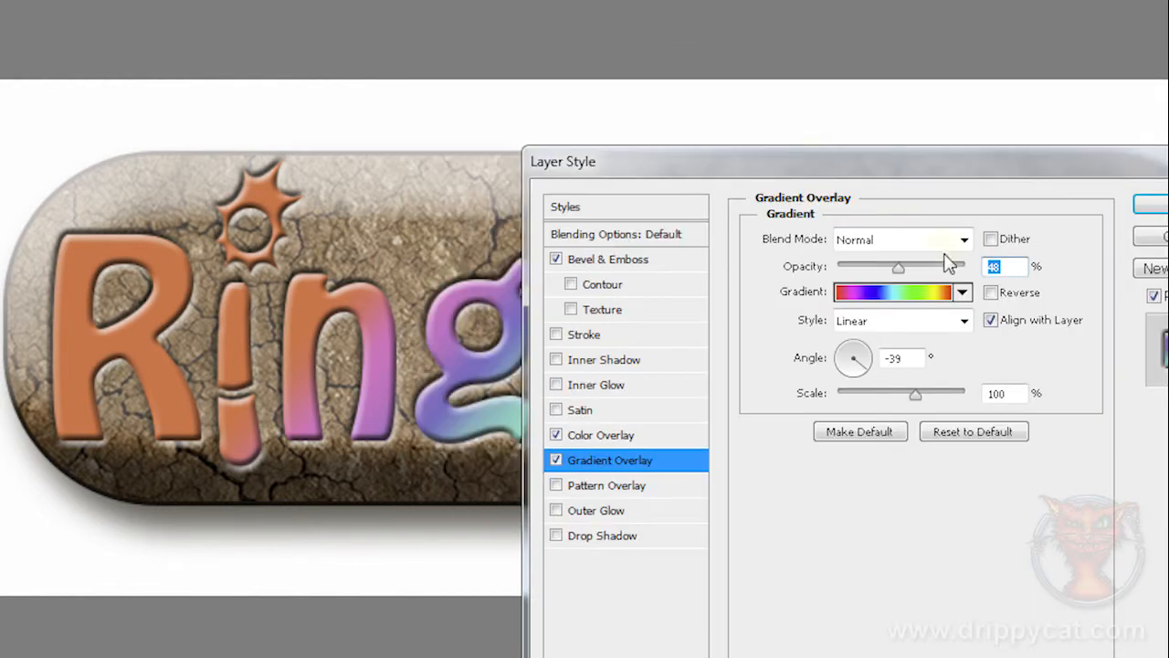
left_click_drag(900, 274, 873, 270)
left_click_drag(803, 167, 1085, 372)
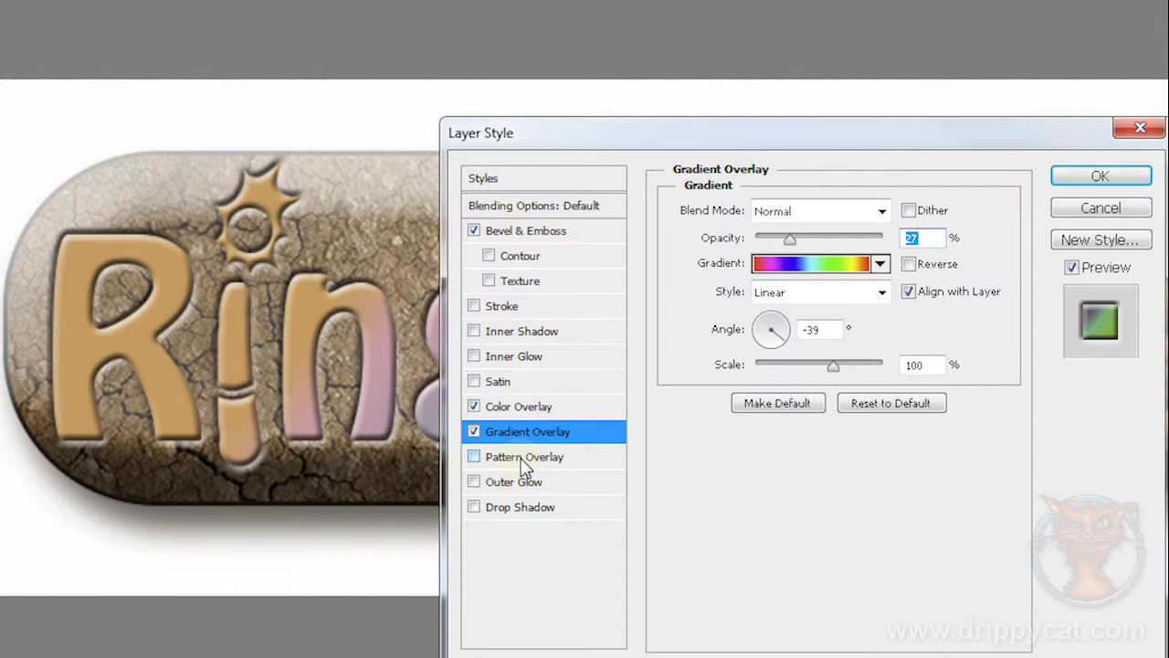
Step: Add a Pattern Overlay to the logo using the fine-grained plain grey texture pattern
left_click(525, 462)
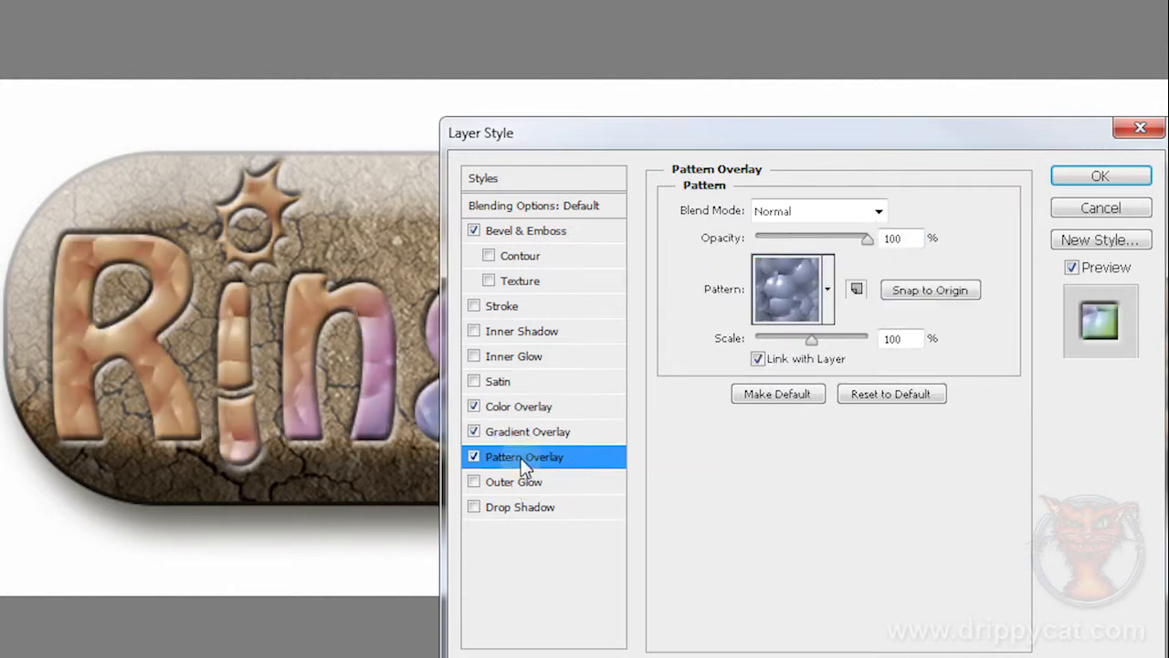
left_click(828, 291)
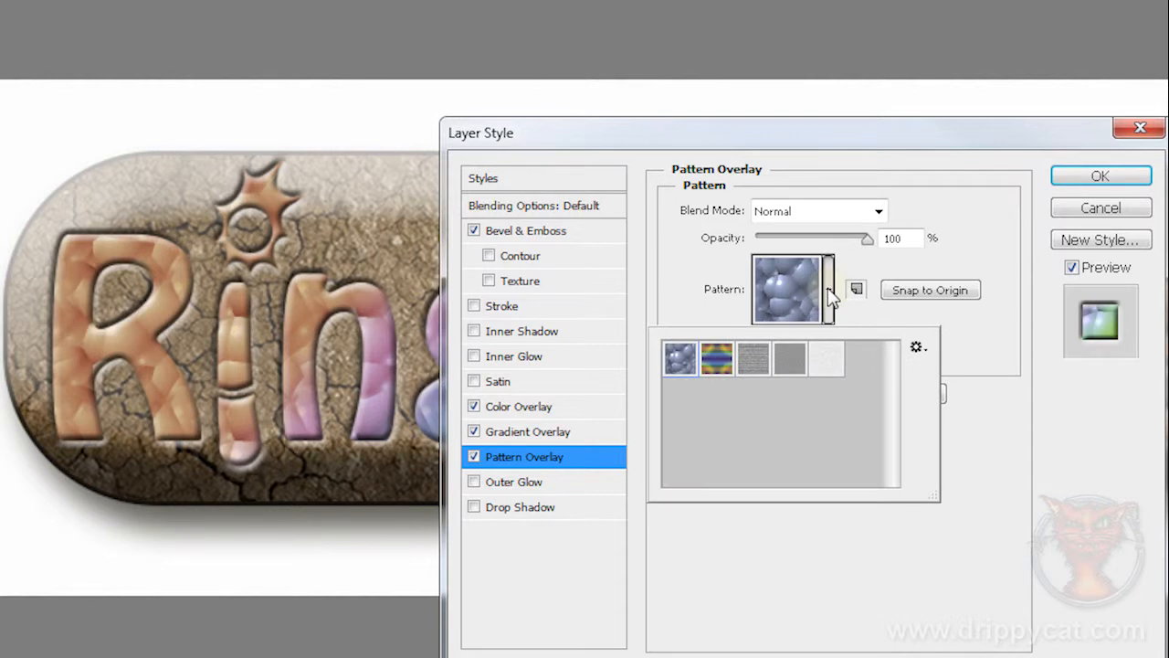
left_click(750, 361)
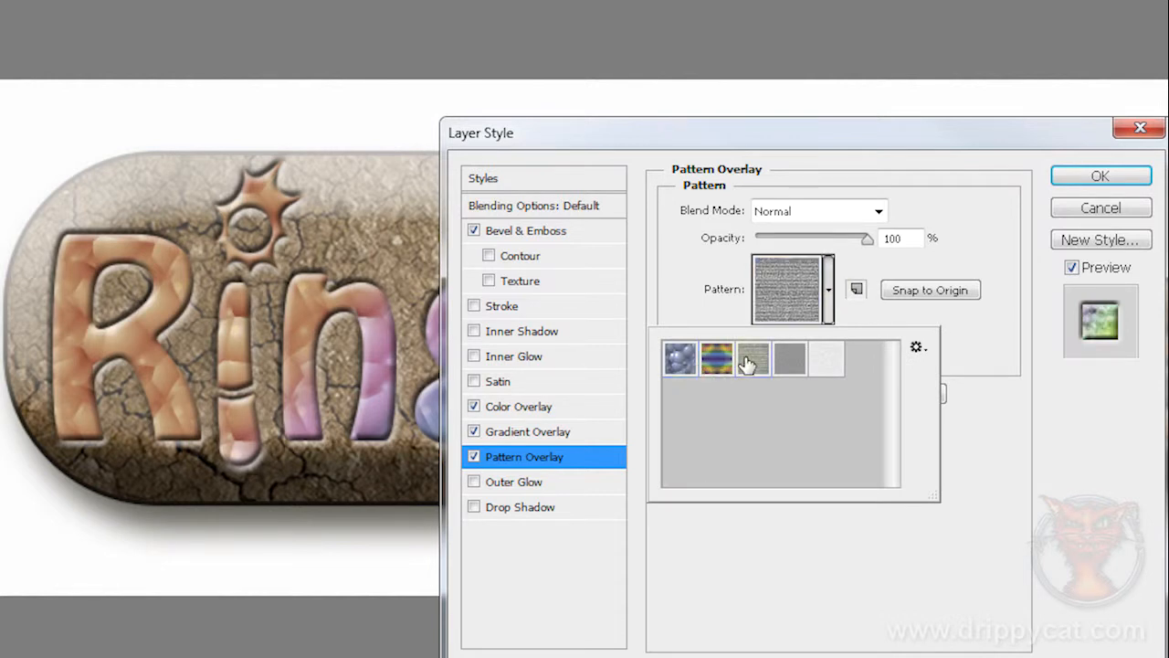
left_click(787, 367)
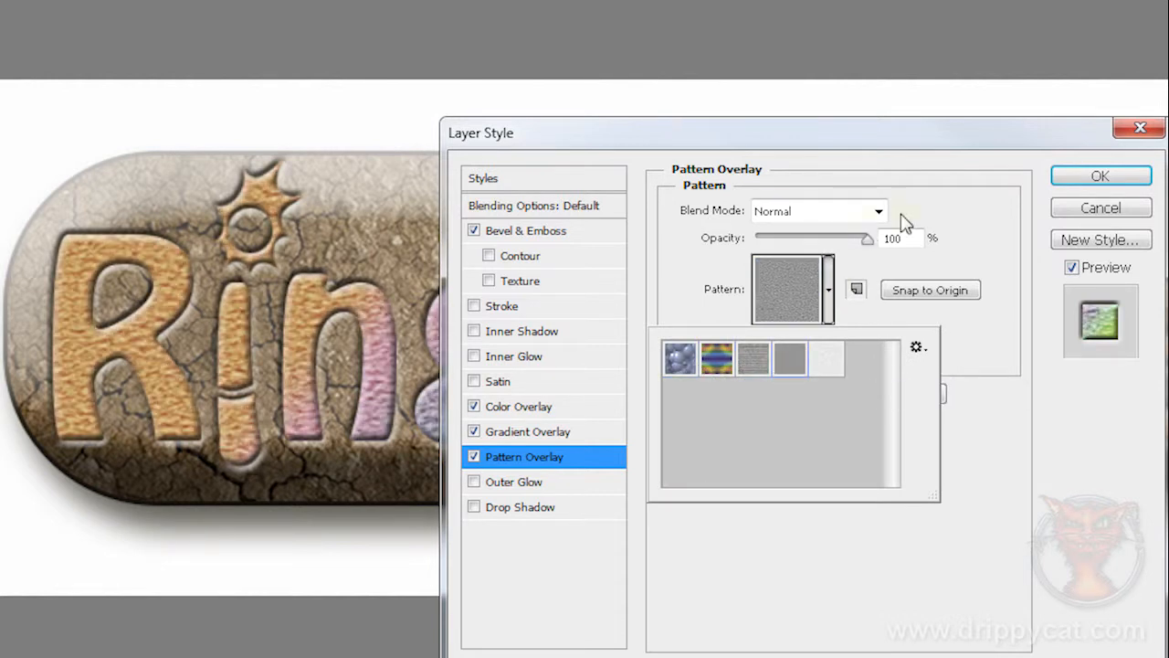
left_click(983, 202)
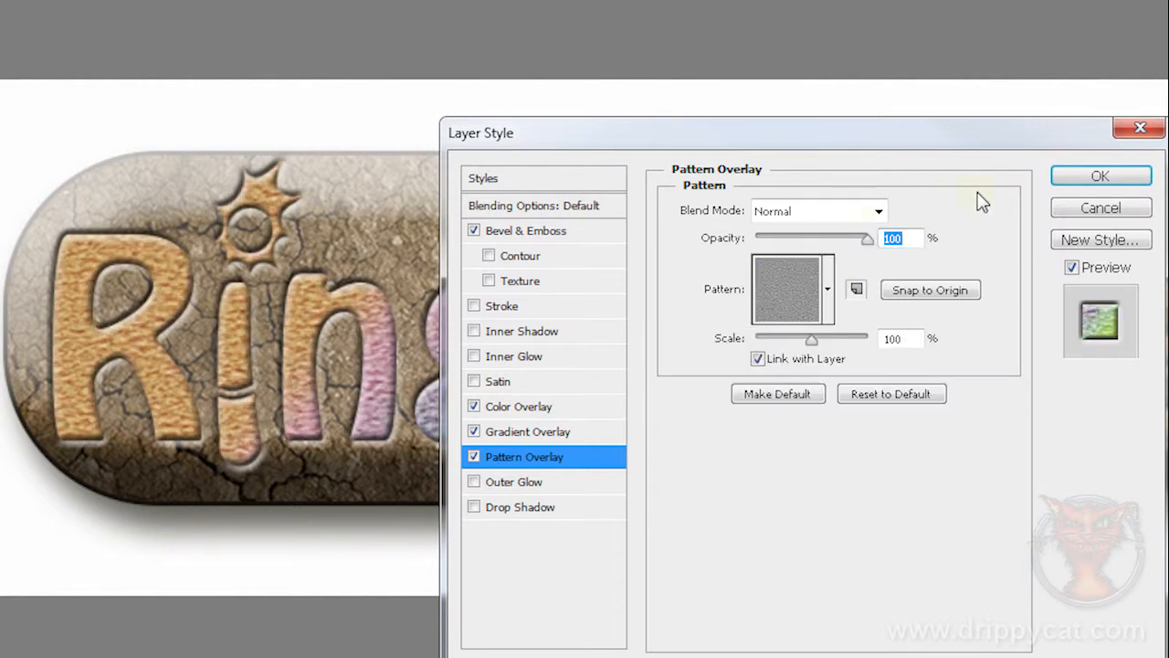
Step: Set the Pattern Overlay's blend mode to Multiply and its scale to 258%, with opacity at 100%
left_click(879, 212)
left_click(804, 310)
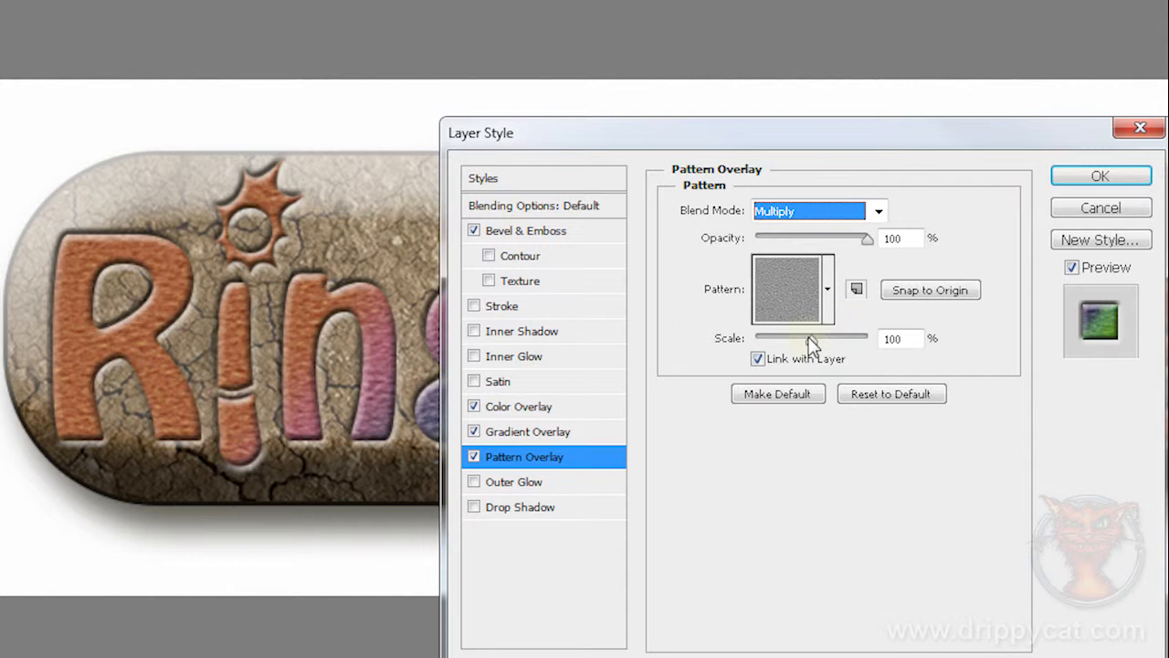
mouse_move(812, 340)
left_mouse_down()
mouse_move(831, 346)
mouse_move(777, 346)
mouse_move(825, 341)
left_mouse_up()
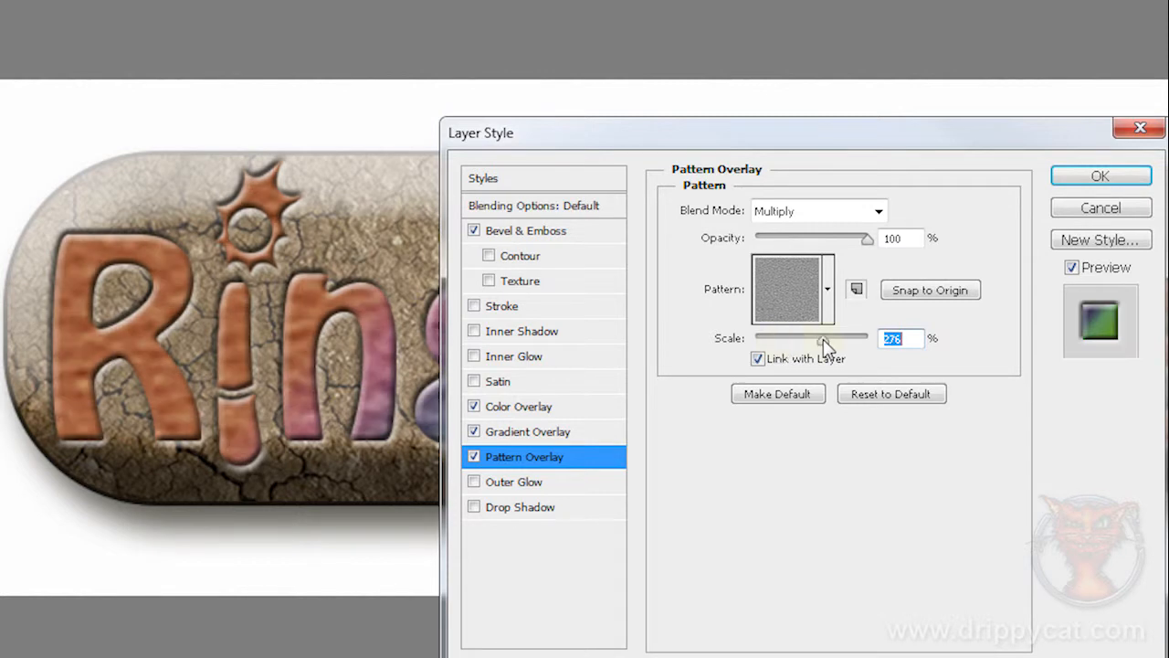
left_click(866, 238)
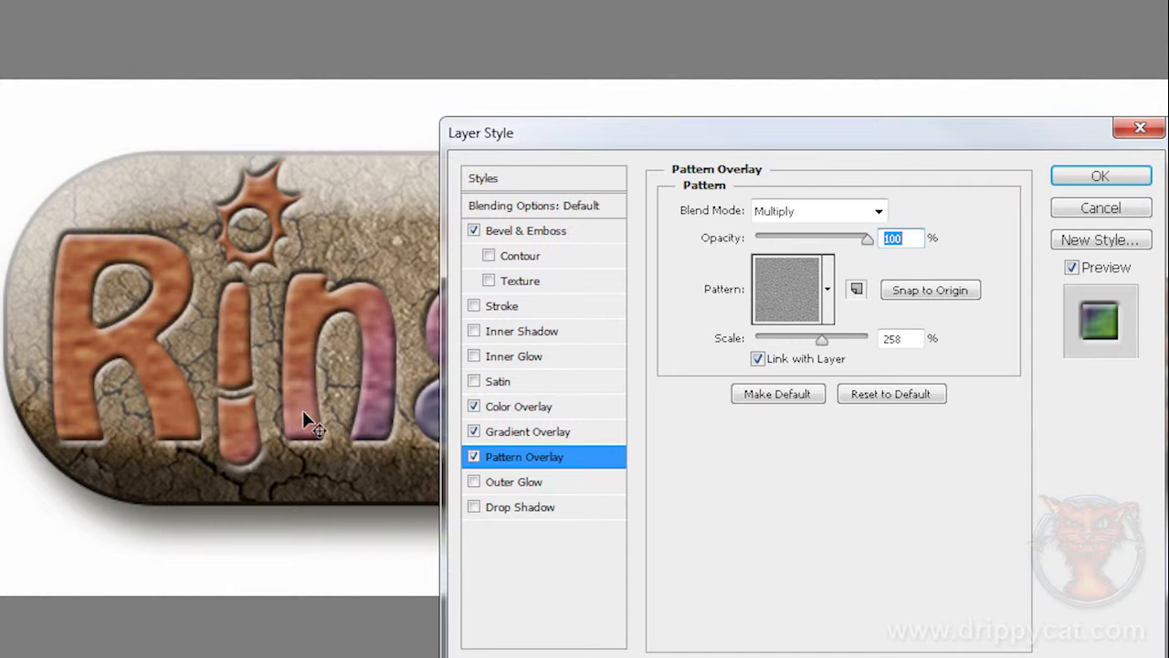
Step: Add a default Drop Shadow and an Outer Glow with 15% spread and 21 px size, and apply the logo's layer style
left_click(474, 508)
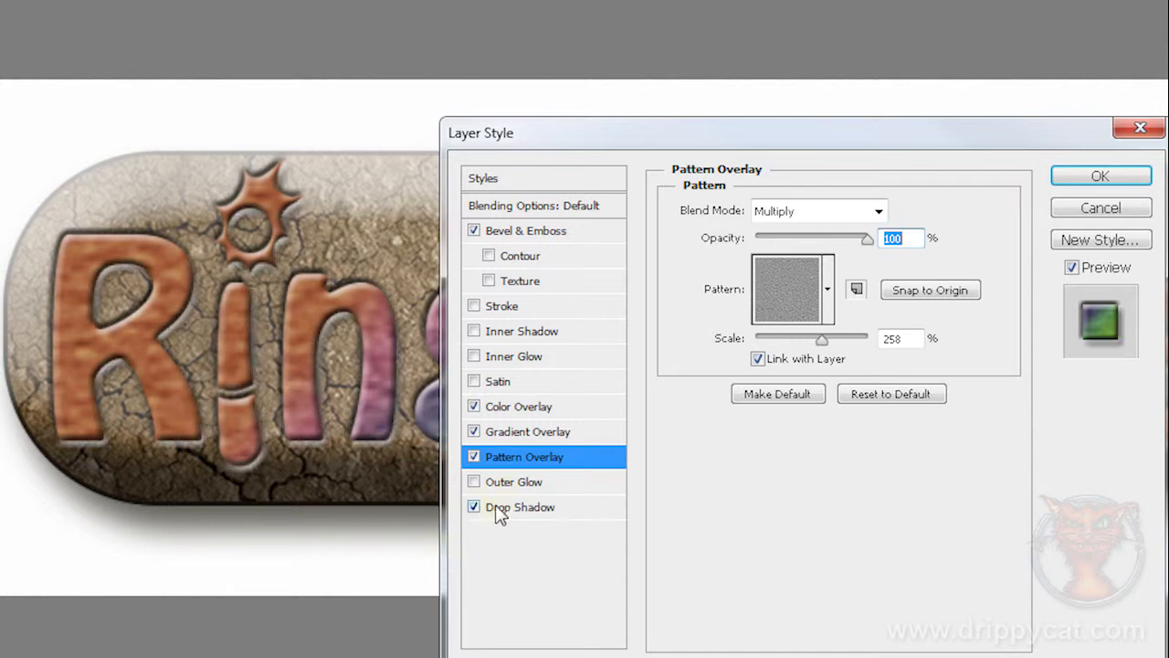
left_click(513, 511)
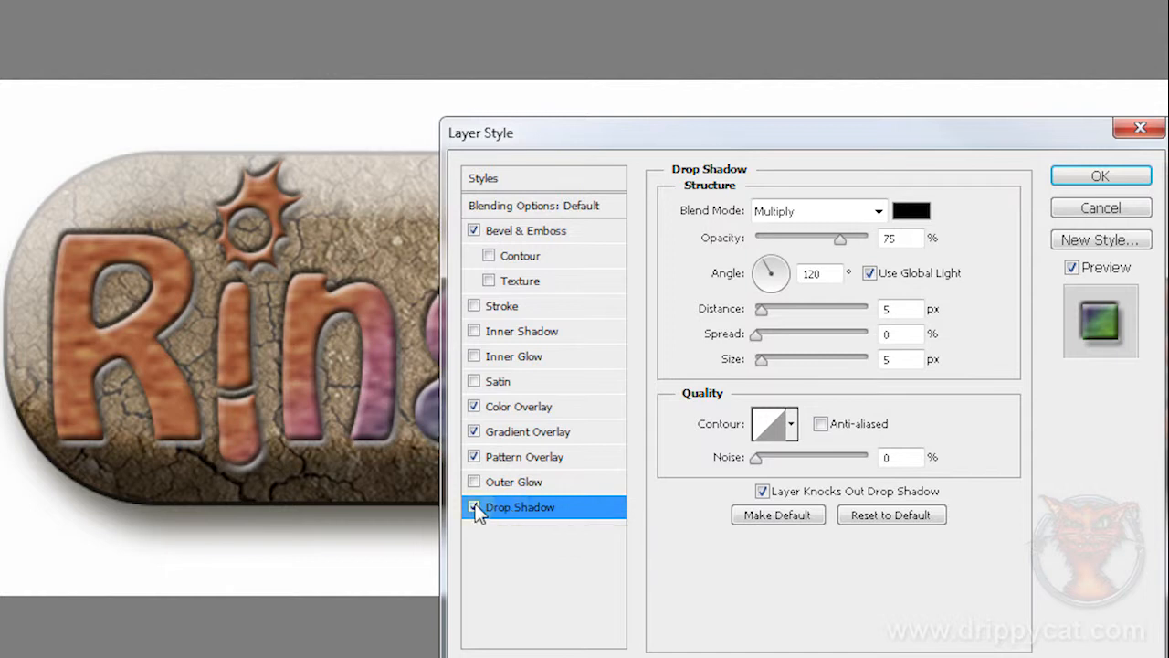
left_click(474, 482)
left_click(548, 485)
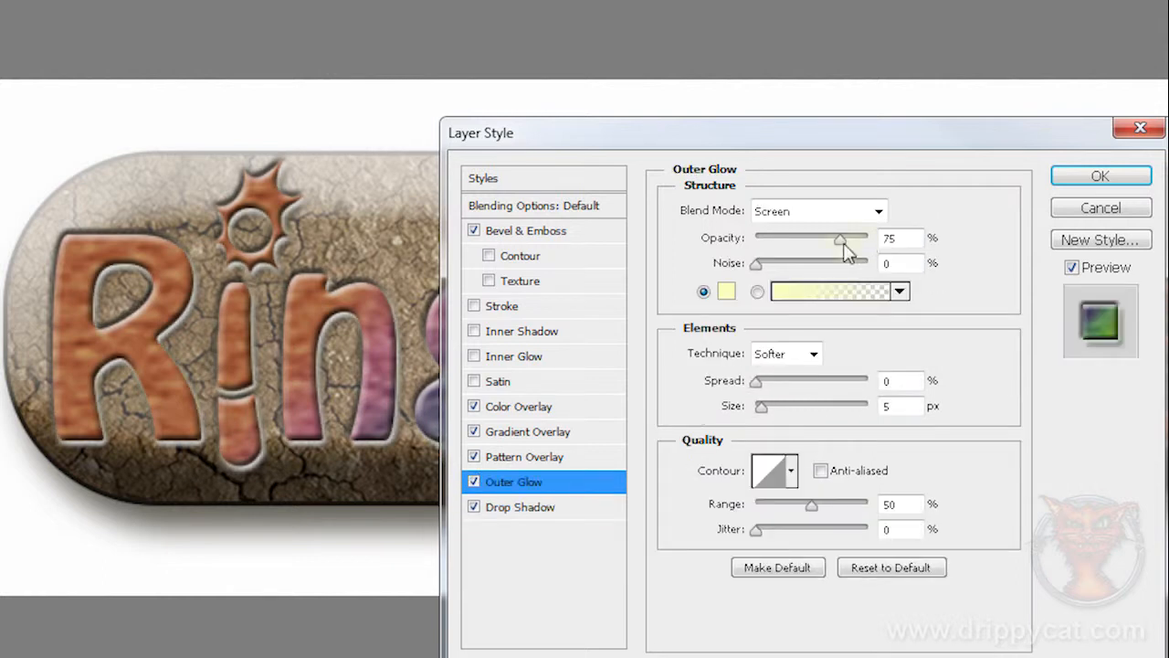
left_click_drag(757, 386, 774, 412)
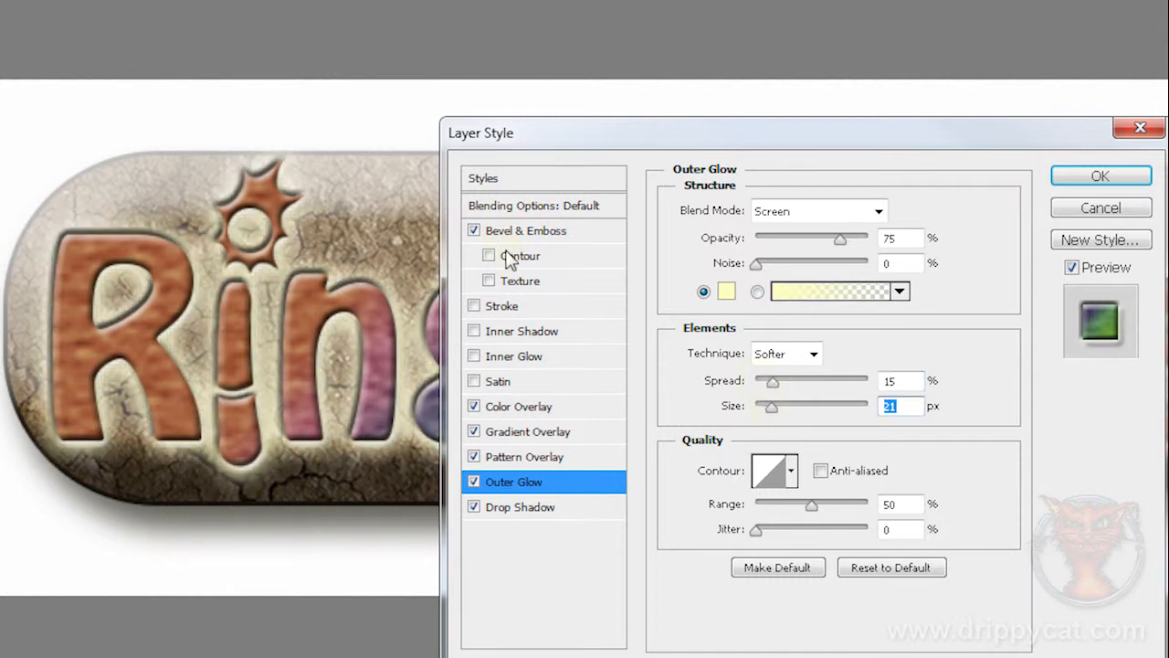
left_click(1101, 175)
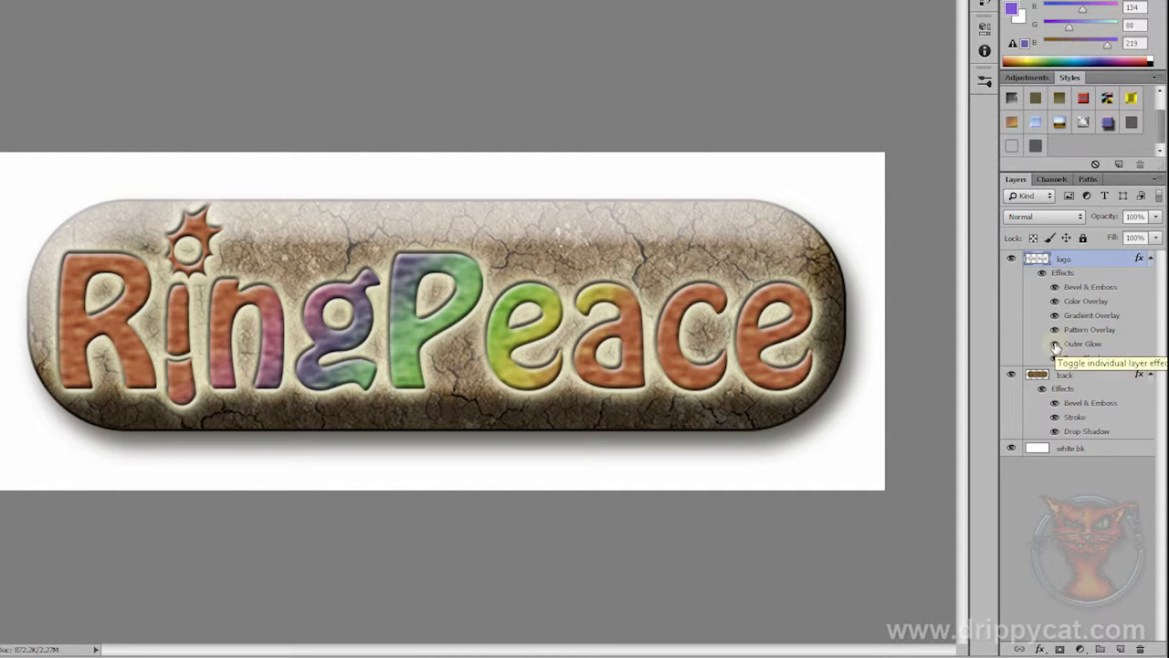
Step: Hide the logo's Outer Glow and Drop Shadow, and toggle its Gradient Overlay and Color Overlay off and back on
left_click(1055, 344)
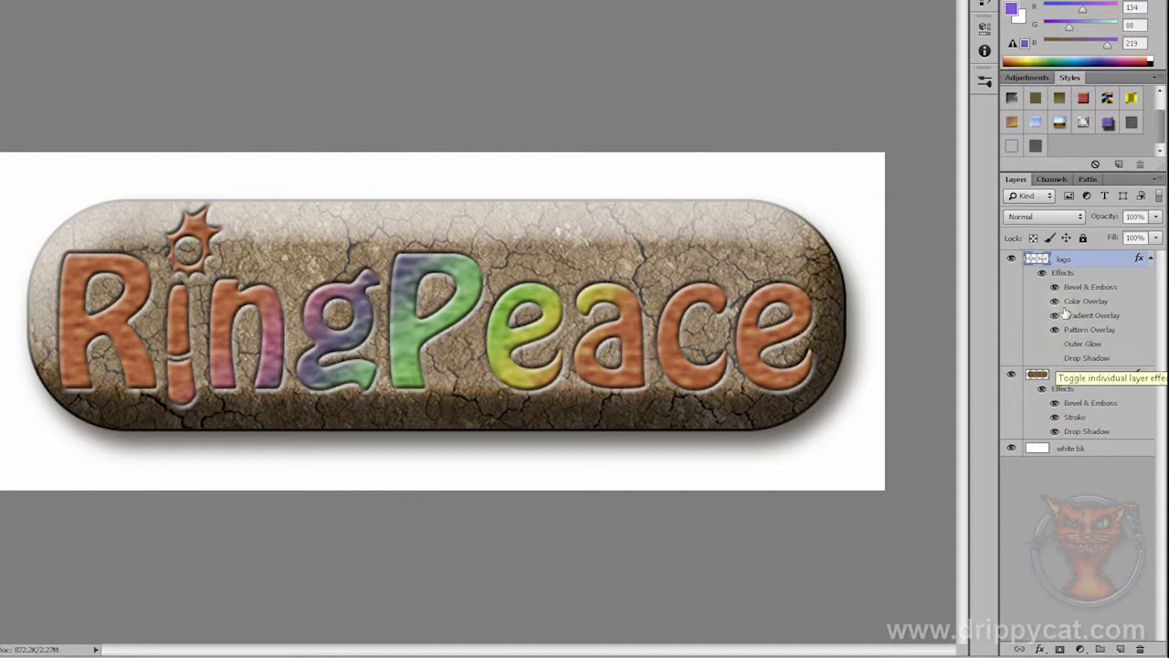
left_click(1055, 316)
left_click(1055, 301)
left_click(1055, 302)
left_click(1055, 315)
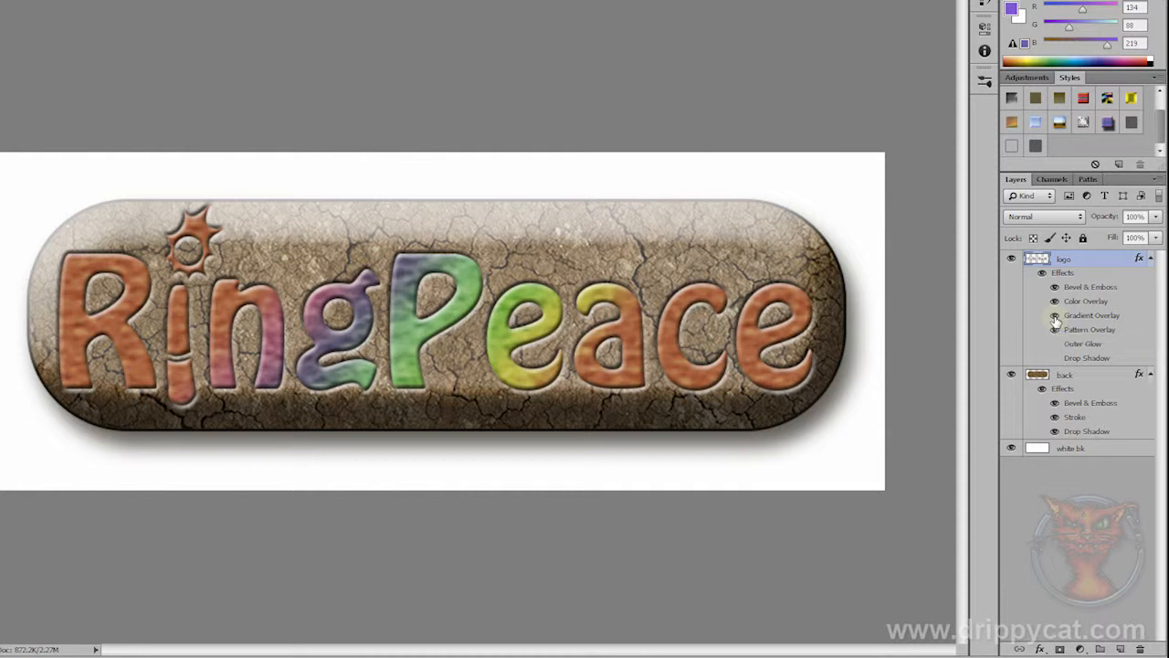
Step: Disable all of the logo's layer effects at once and enable them again
right_click(1067, 275)
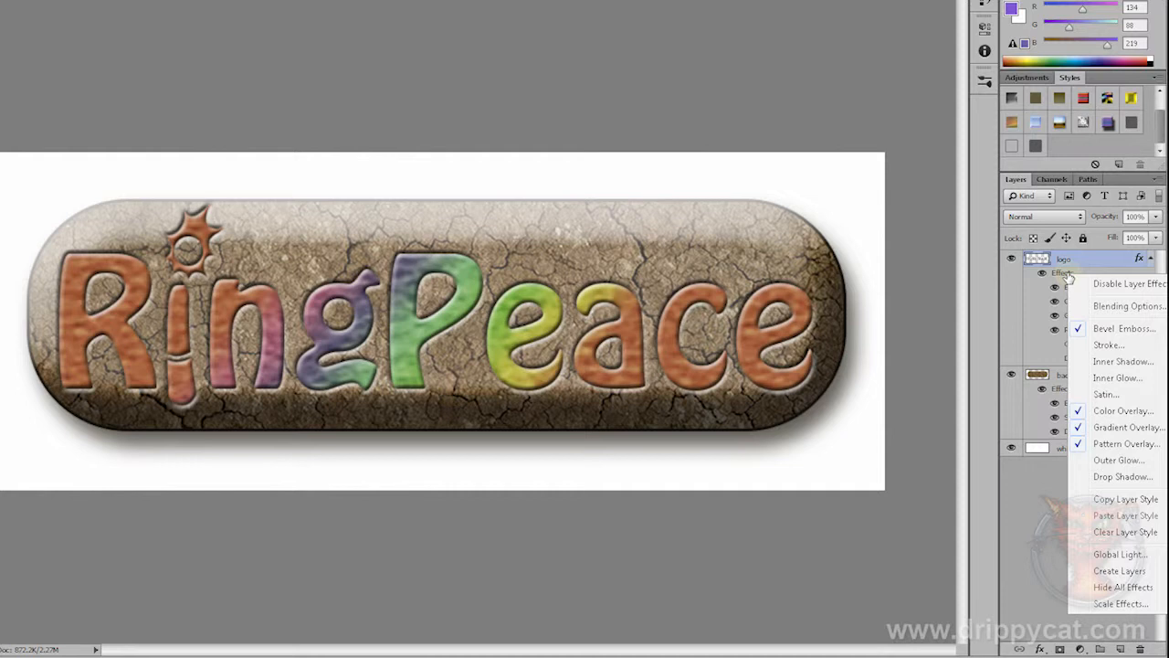
left_click(1103, 284)
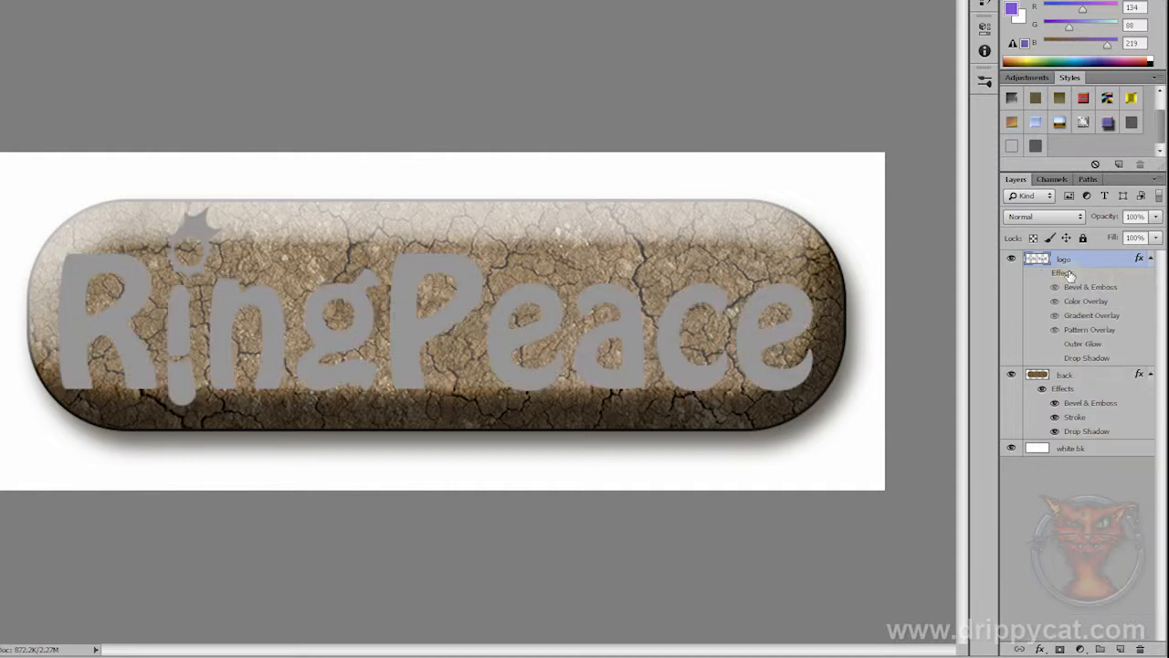
right_click(1067, 274)
left_click(1123, 283)
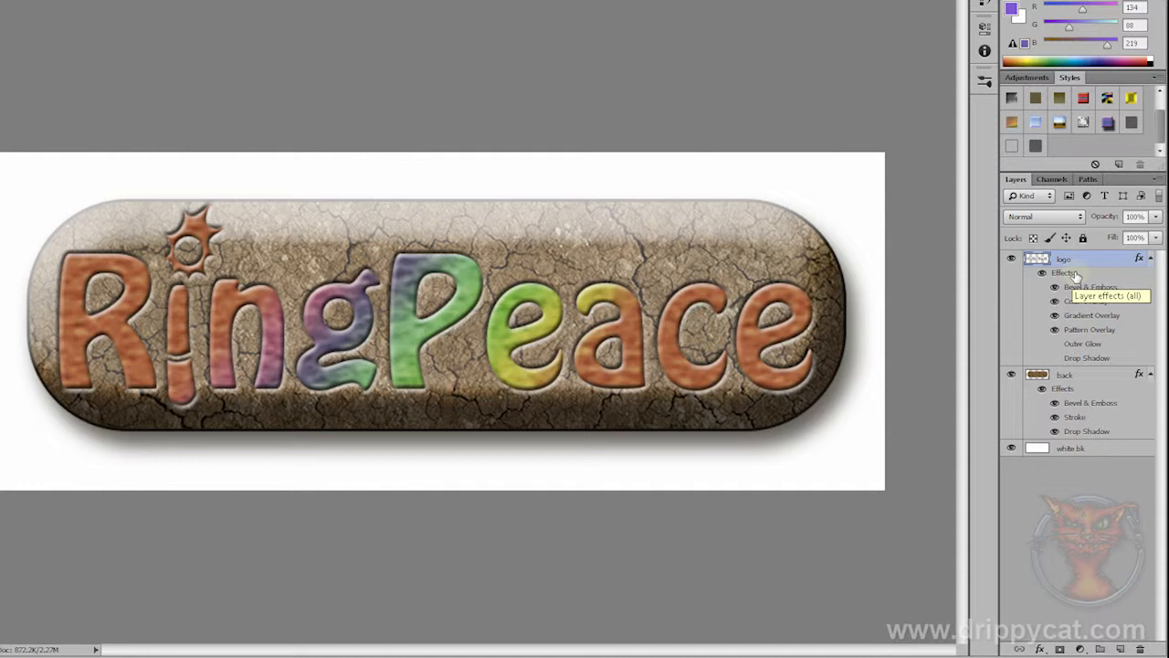
Step: Try the Chromed Satin (Text) preset style and two other preset styles on the logo
left_click(1026, 79)
left_click(1072, 81)
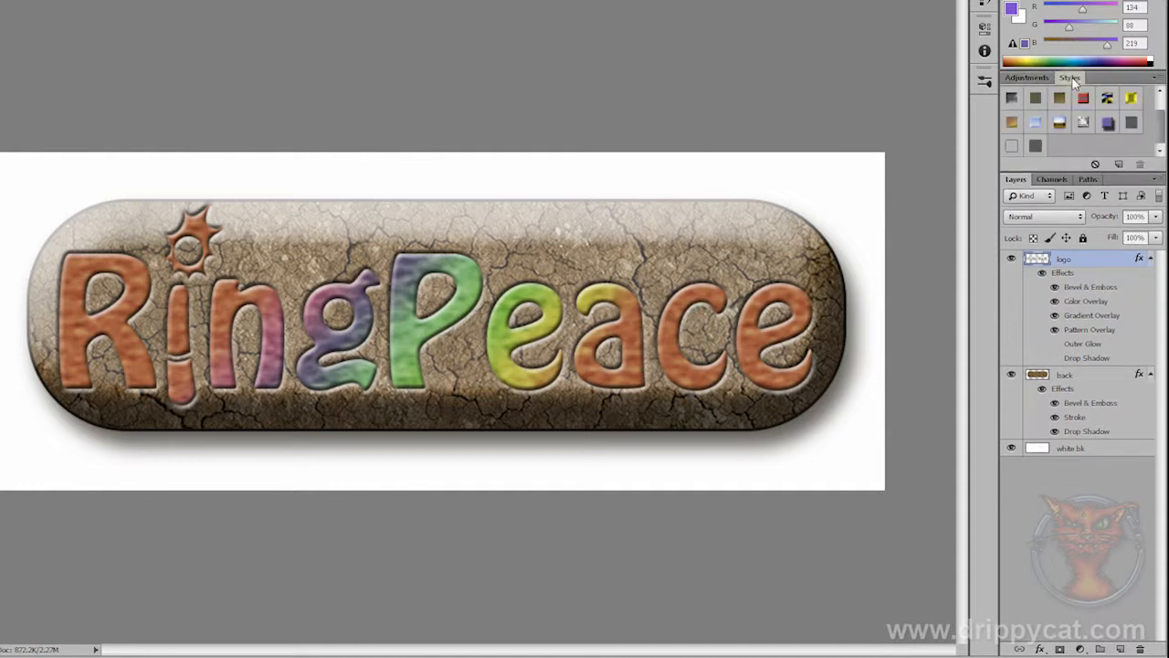
left_click(1059, 126)
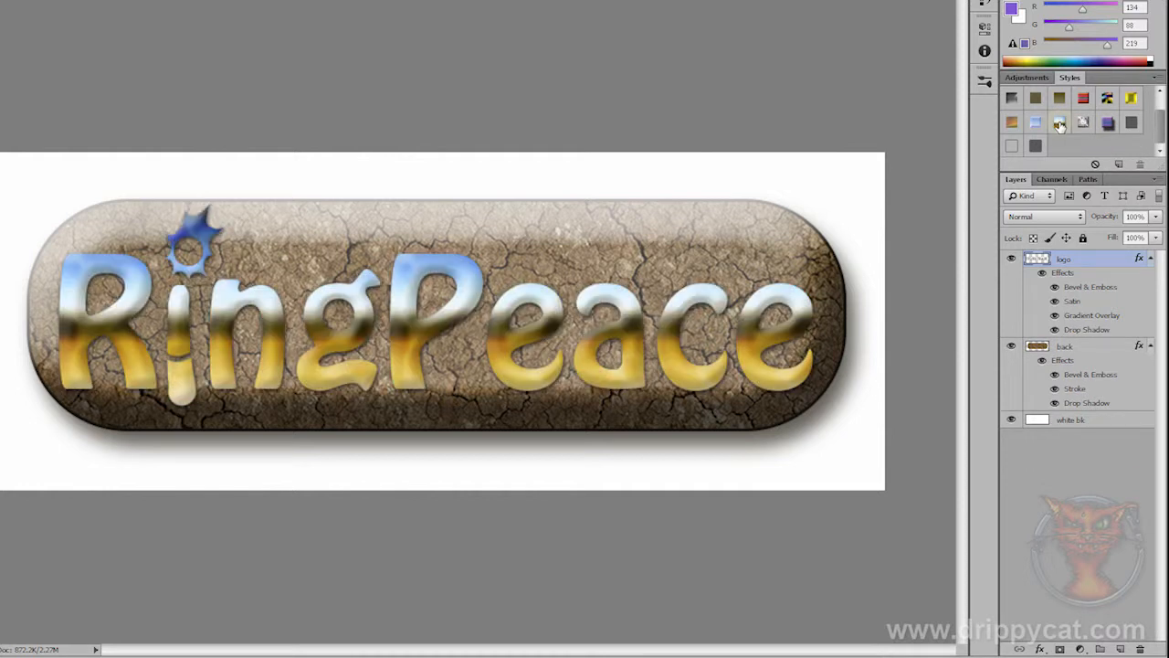
left_click(1107, 124)
left_click(1012, 124)
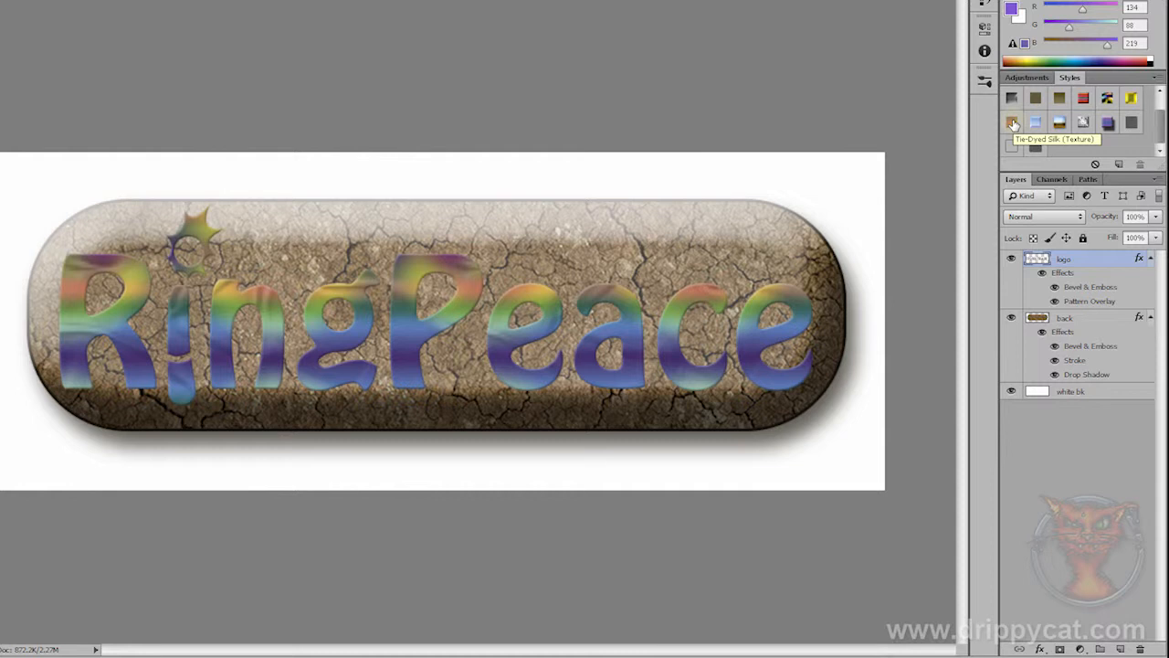
Step: Revert the document history to the last Enable layer effects state, undoing the applied preset styles
left_click(984, 4)
left_click(891, 175)
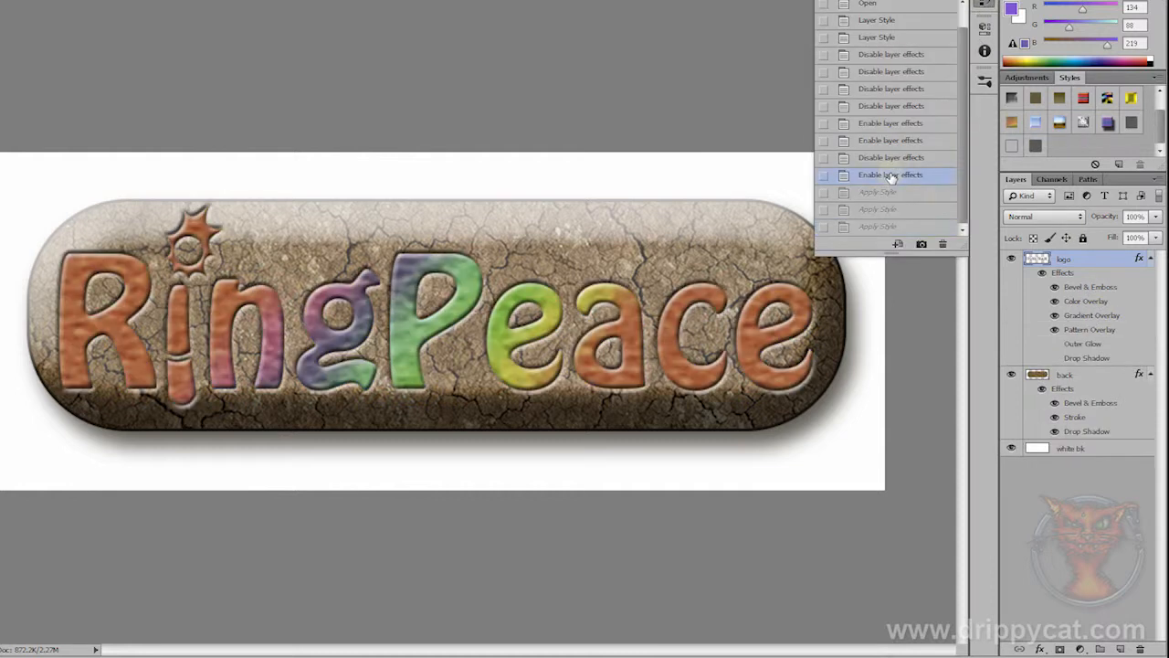
left_click(950, 2)
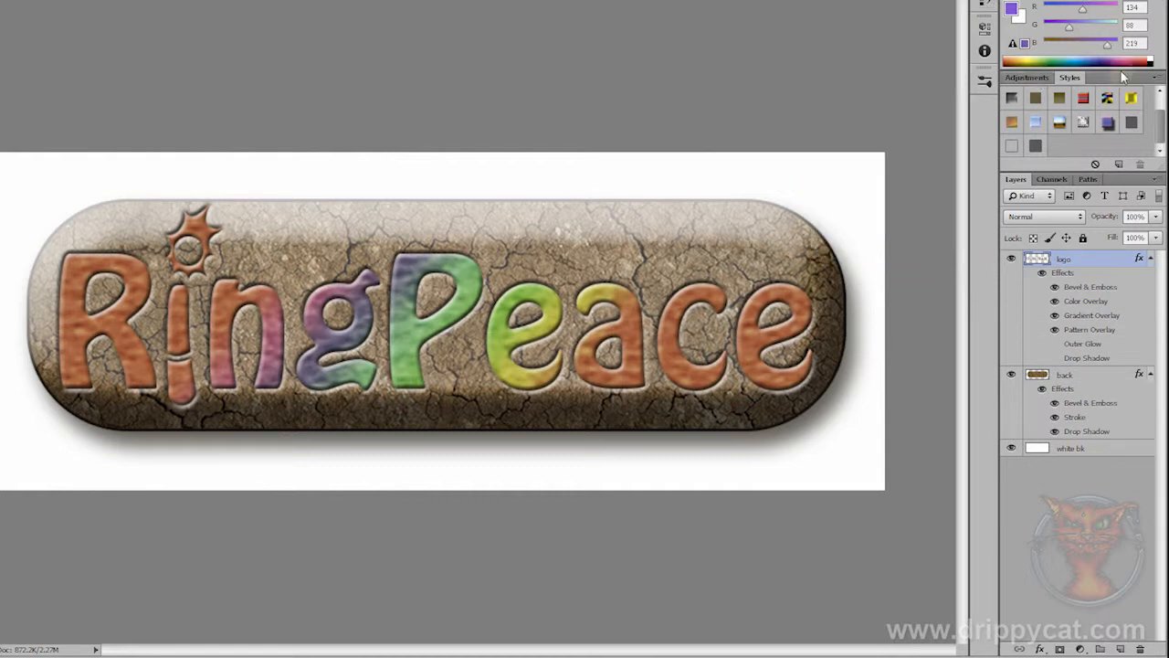
Step: Append the Buttons style library to the current preset styles
left_click_drag(1167, 79, 1048, 79)
left_click(1033, 78)
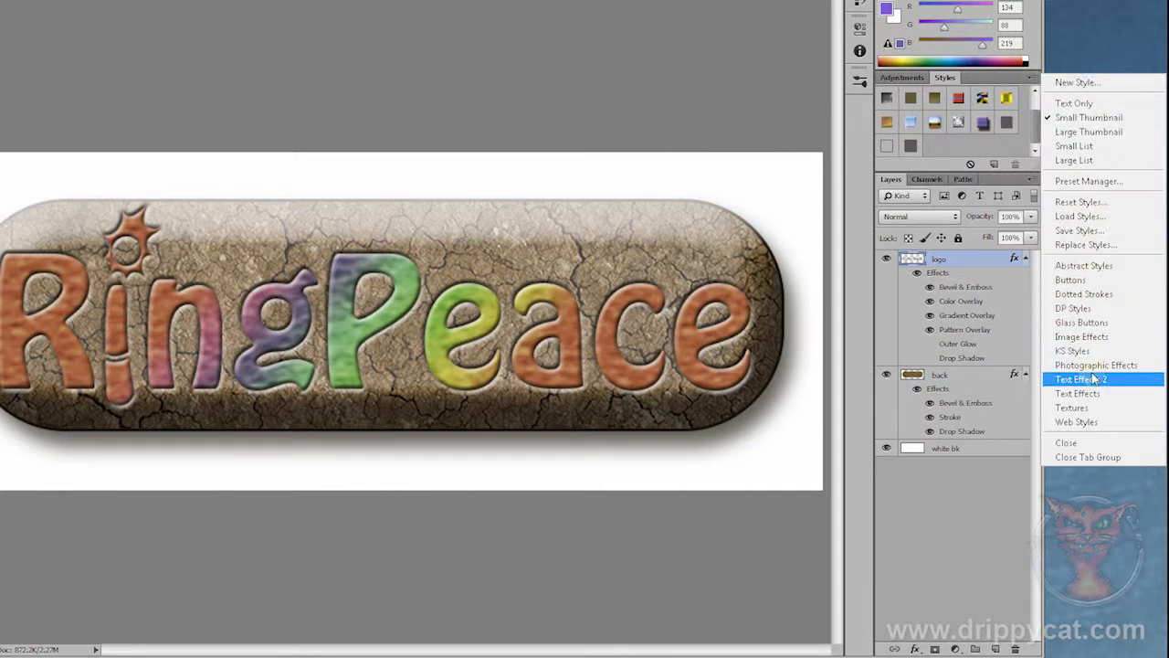
left_click(1092, 281)
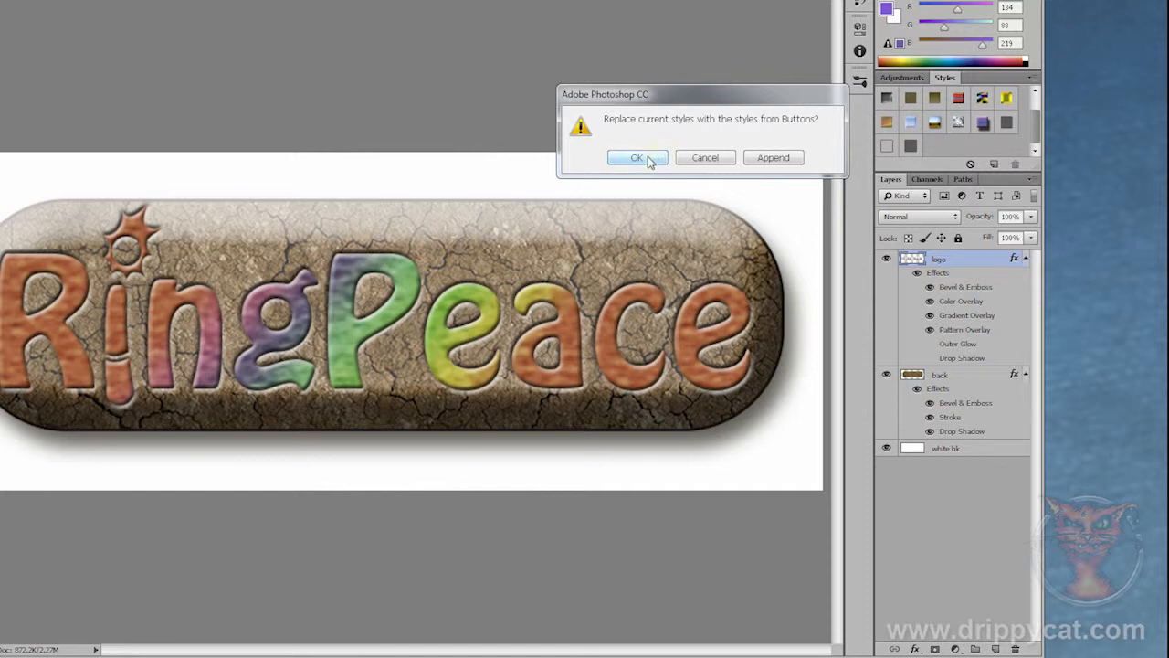
left_click(772, 158)
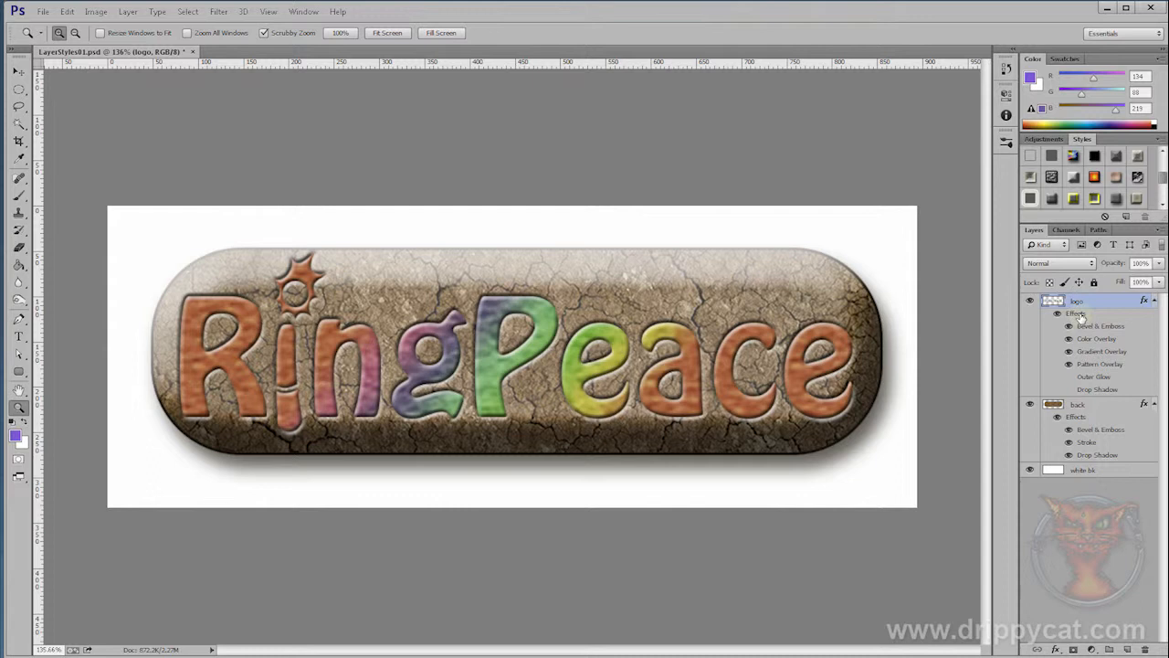
Step: Reopen the logo's layer style, add an Inner Shadow with its default settings, and view the Color Overlay settings
double_click(1080, 314)
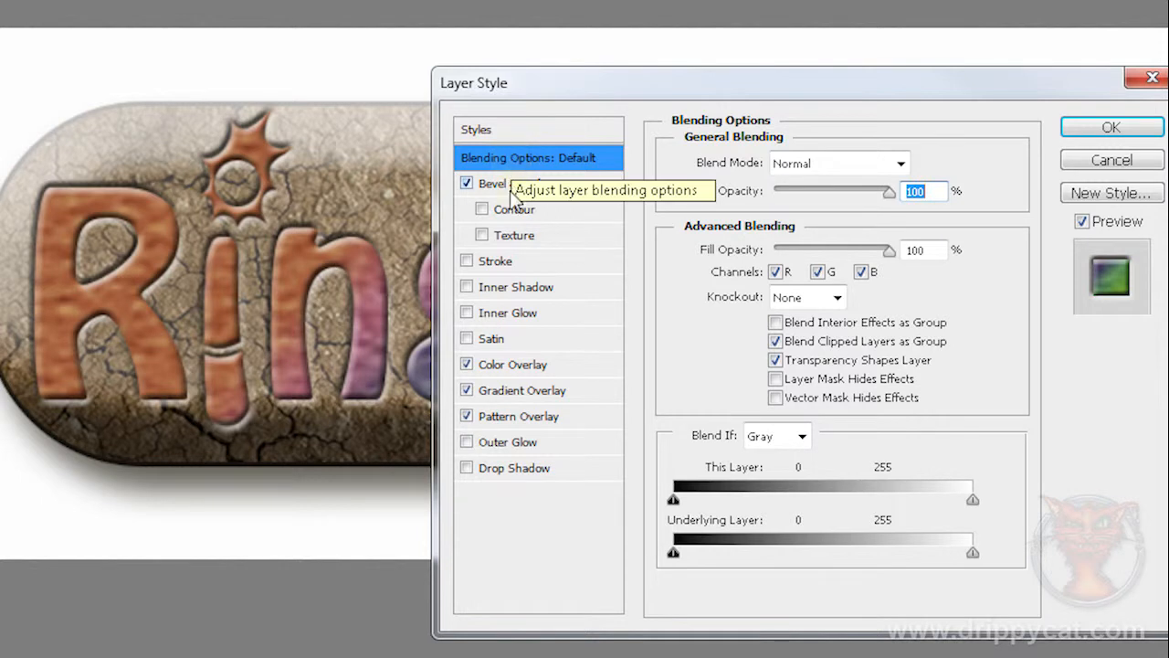
left_click(513, 185)
left_click(530, 289)
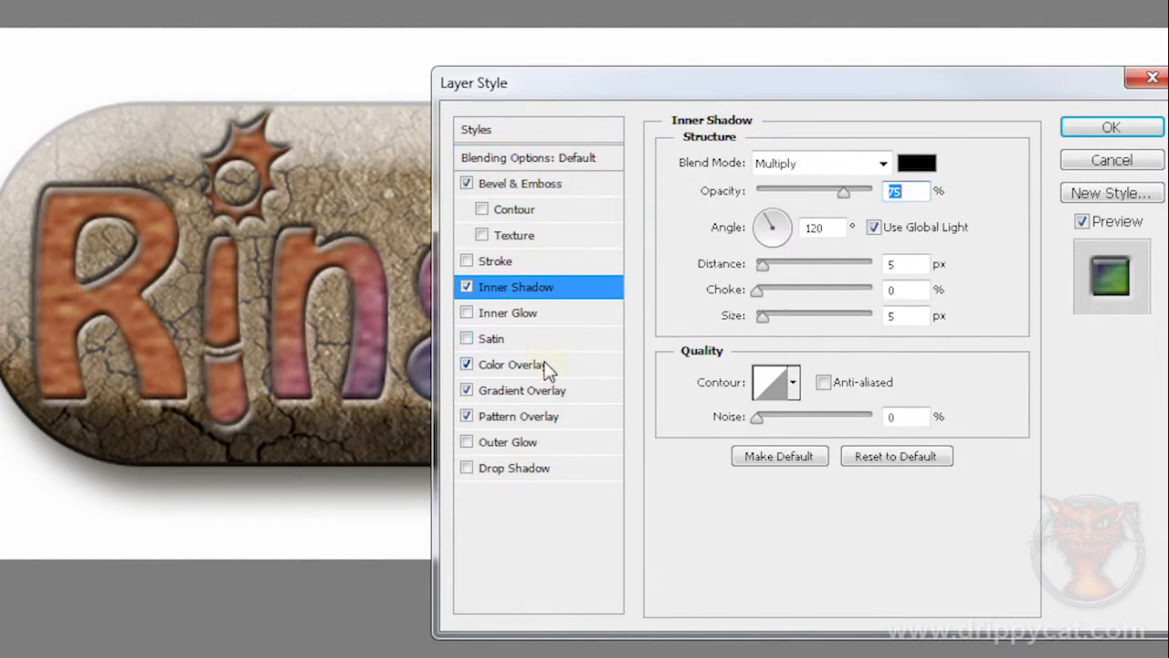
left_click(546, 364)
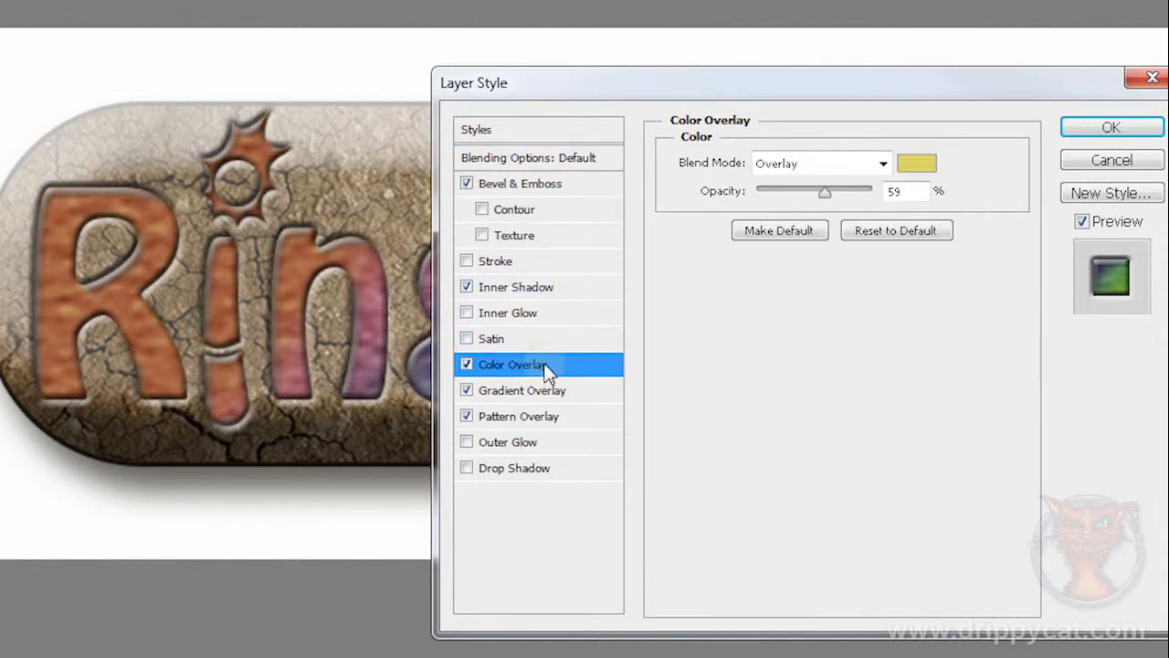
Step: Set the black Blend If limit of the Underlying Layer to 91 in the logo's blending options
left_click(538, 160)
left_click_drag(728, 83, 744, 2)
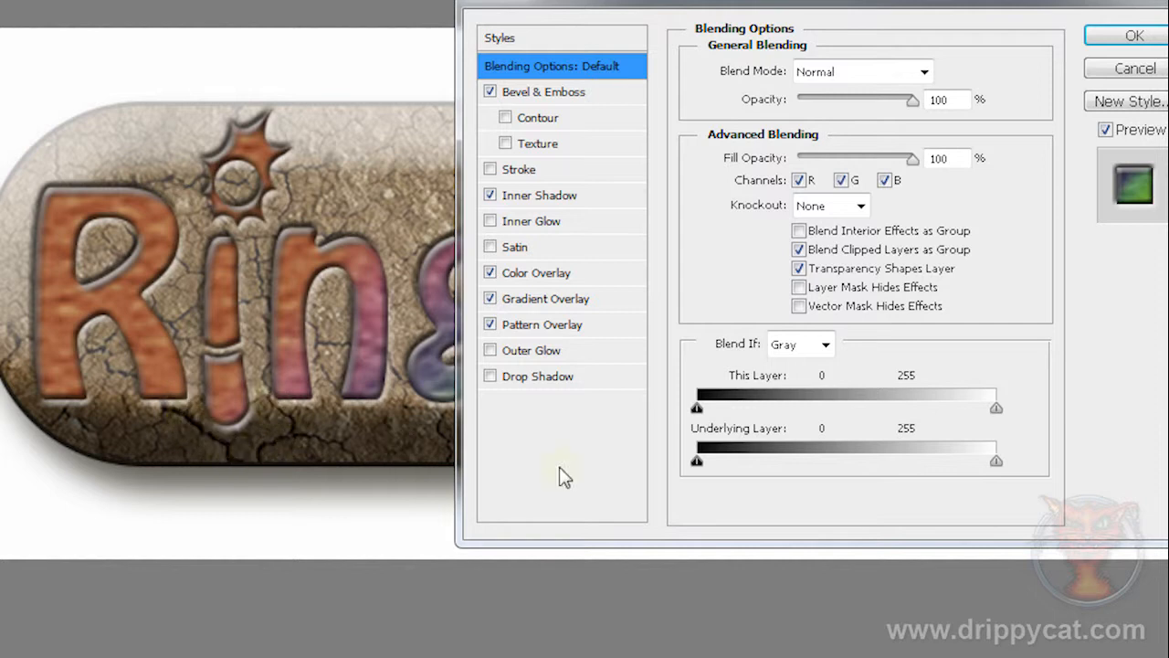
left_click(696, 460)
left_click_drag(696, 461, 804, 465)
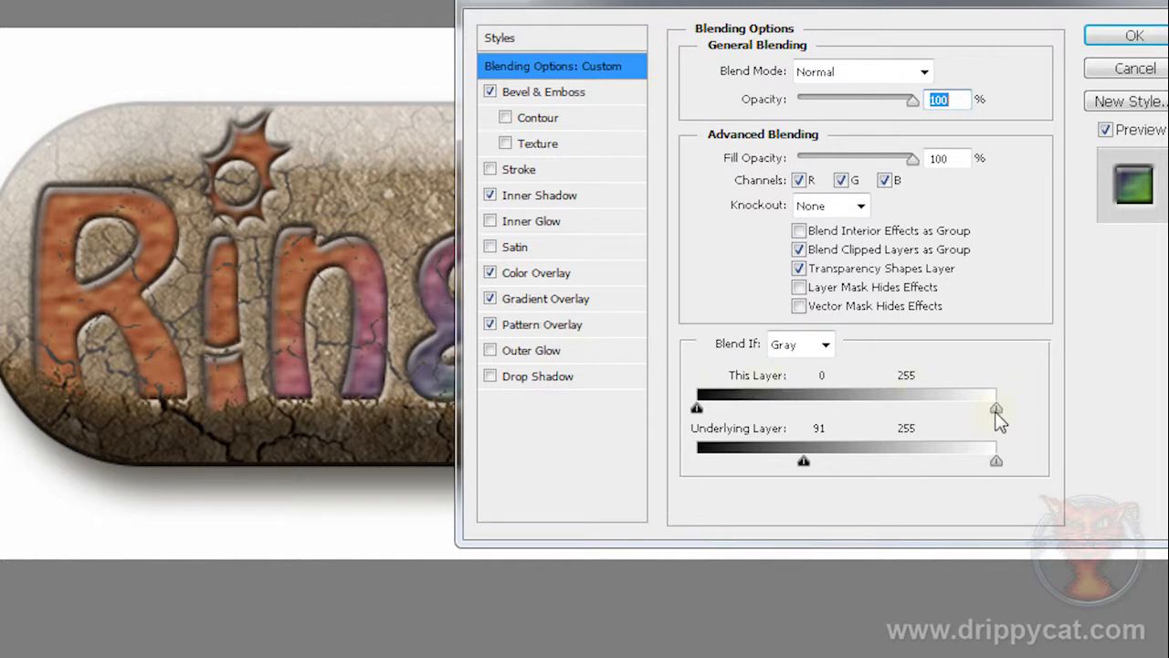
Step: Try lowering the white Blend If limit of This Layer to 140, and return it to 255
left_click_drag(996, 409, 867, 435)
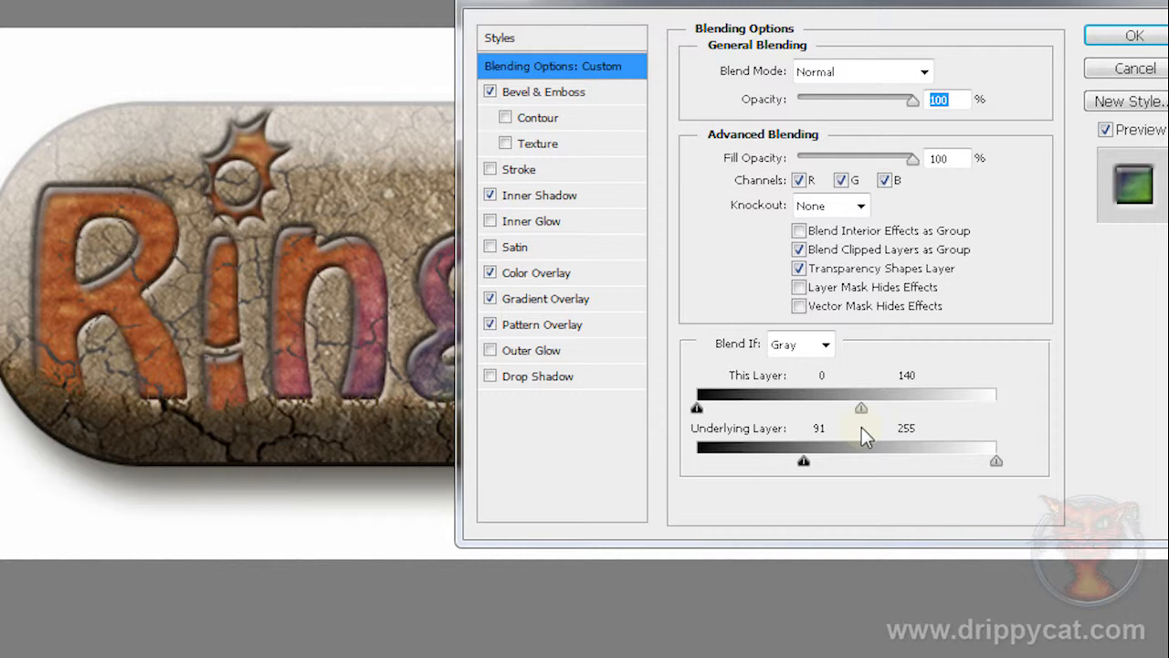
left_click_drag(861, 426, 1140, 347)
left_click(1135, 35)
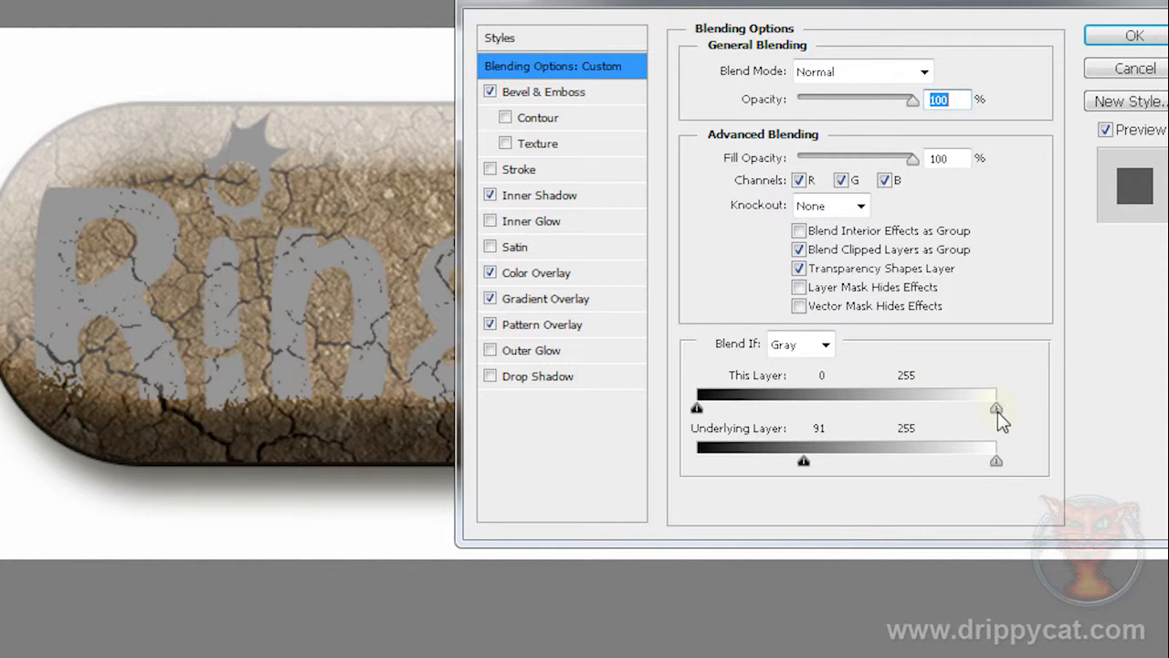
Step: Try lowering the white Blend If limit of This Layer to 152 and 150, and return it to 255
left_click_drag(996, 409, 876, 407)
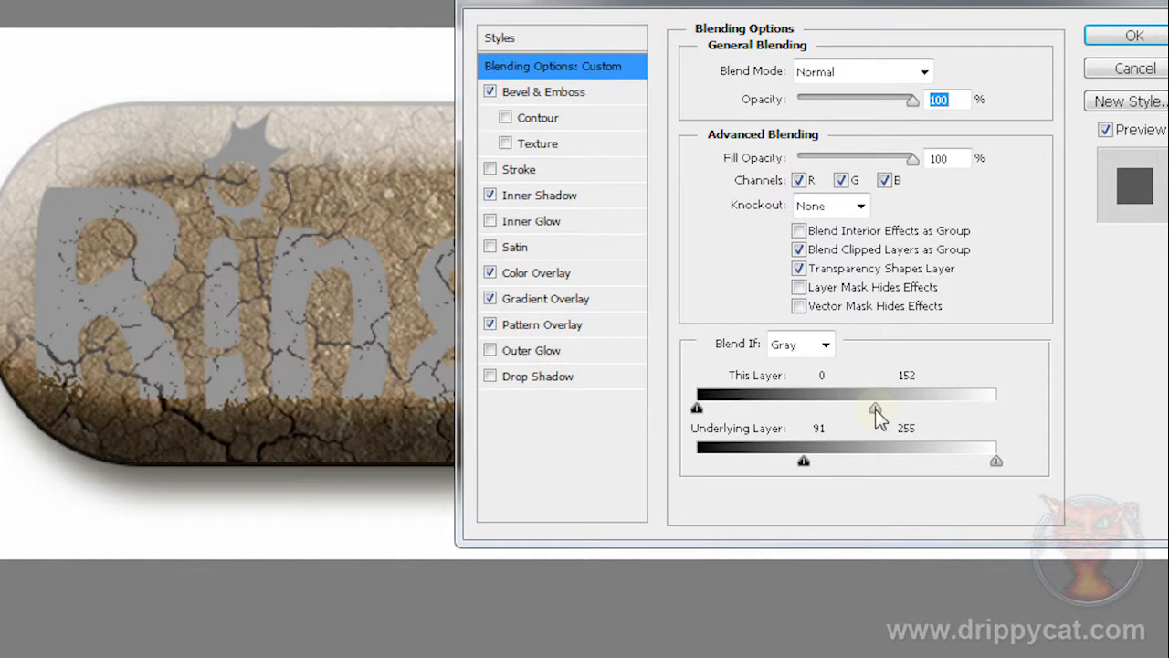
left_click_drag(876, 407, 874, 407)
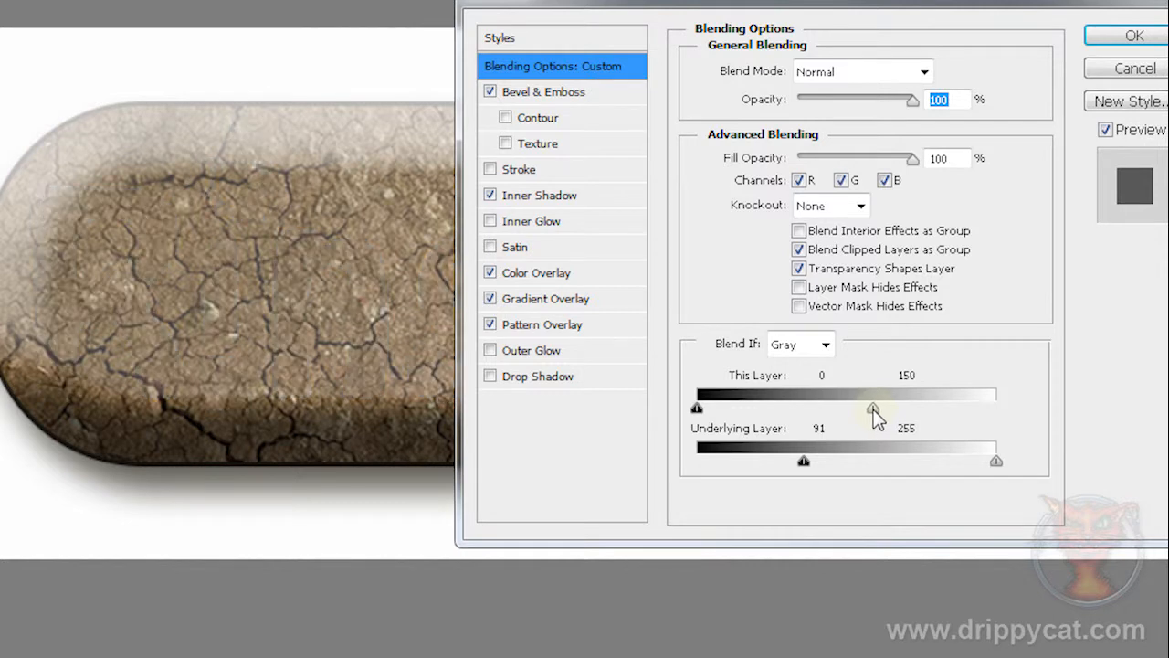
left_click_drag(874, 407, 875, 408)
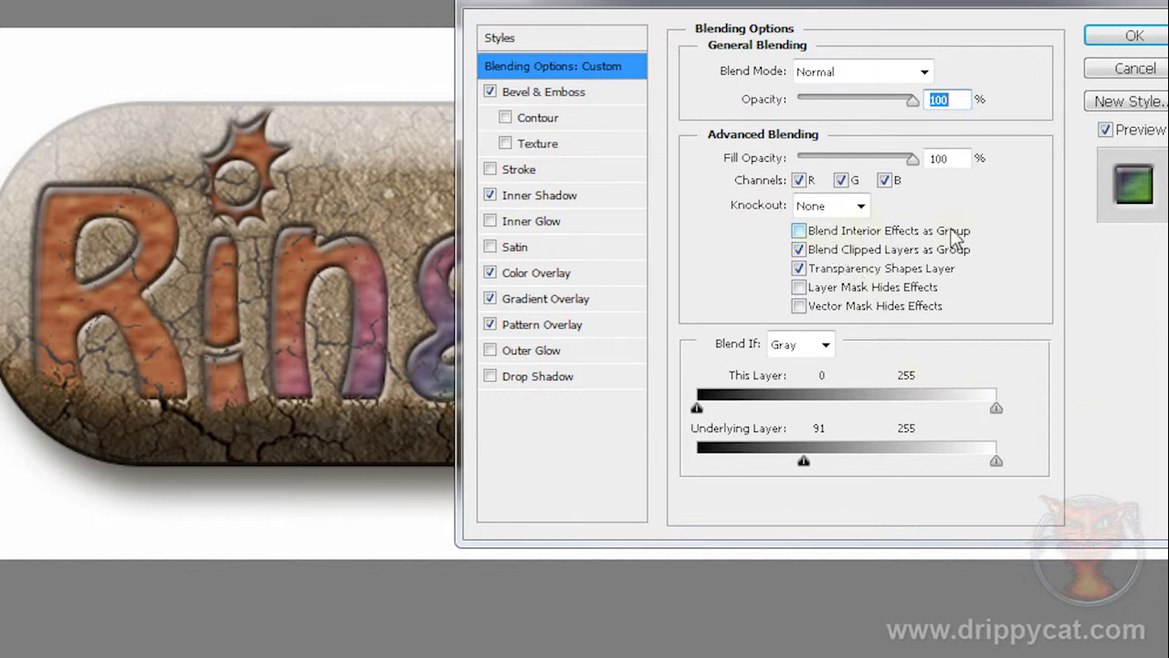
Step: Enable Blend Interior Effects as Group for the logo and set the white Blend If limit of This Layer to 121
left_click(800, 231)
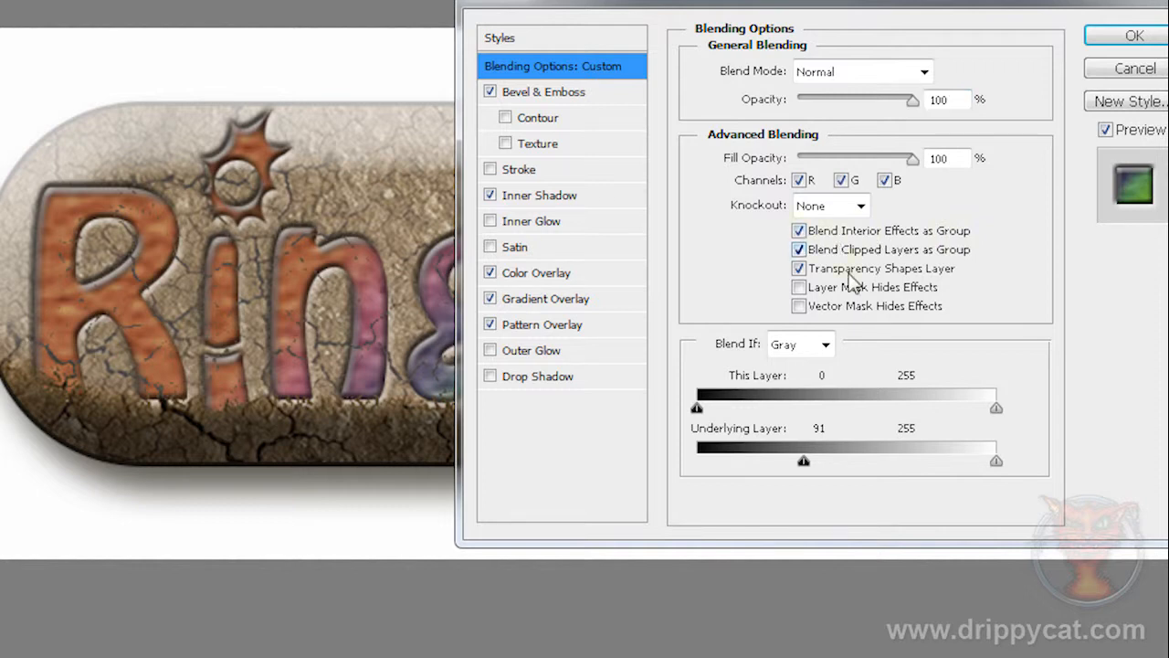
left_click(997, 408)
left_click_drag(962, 411, 839, 414)
left_click_drag(808, 4, 950, 5)
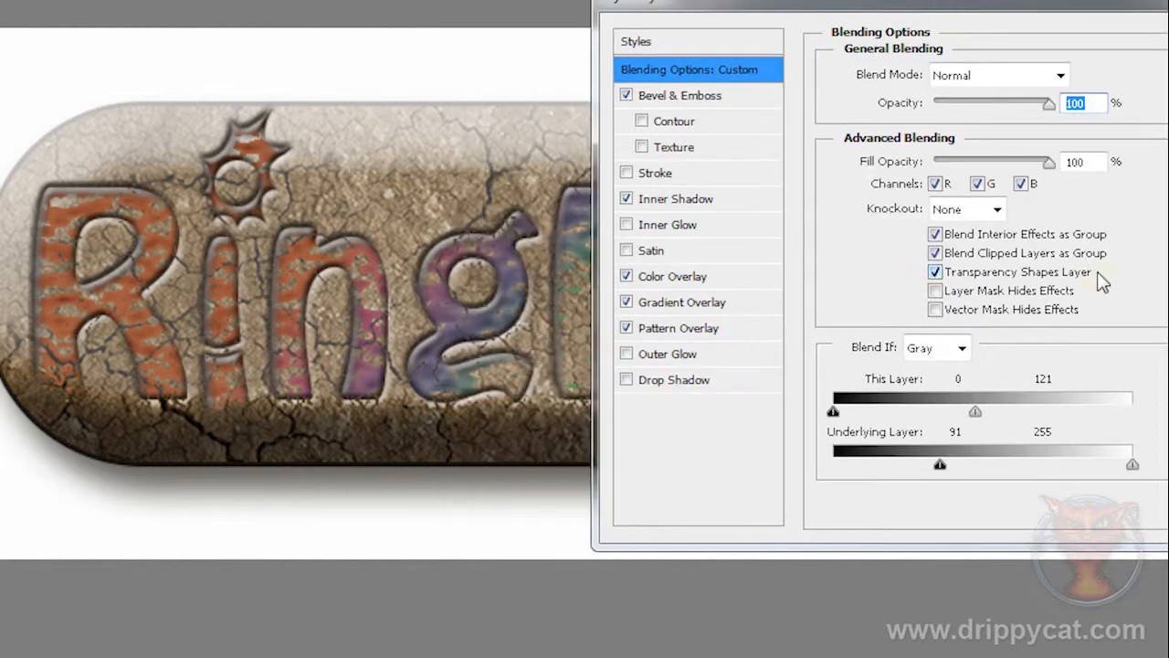
Step: Reduce the logo's Fill Opacity to 0% and apply the layer style
left_click(1052, 162)
left_click_drag(1051, 161, 887, 186)
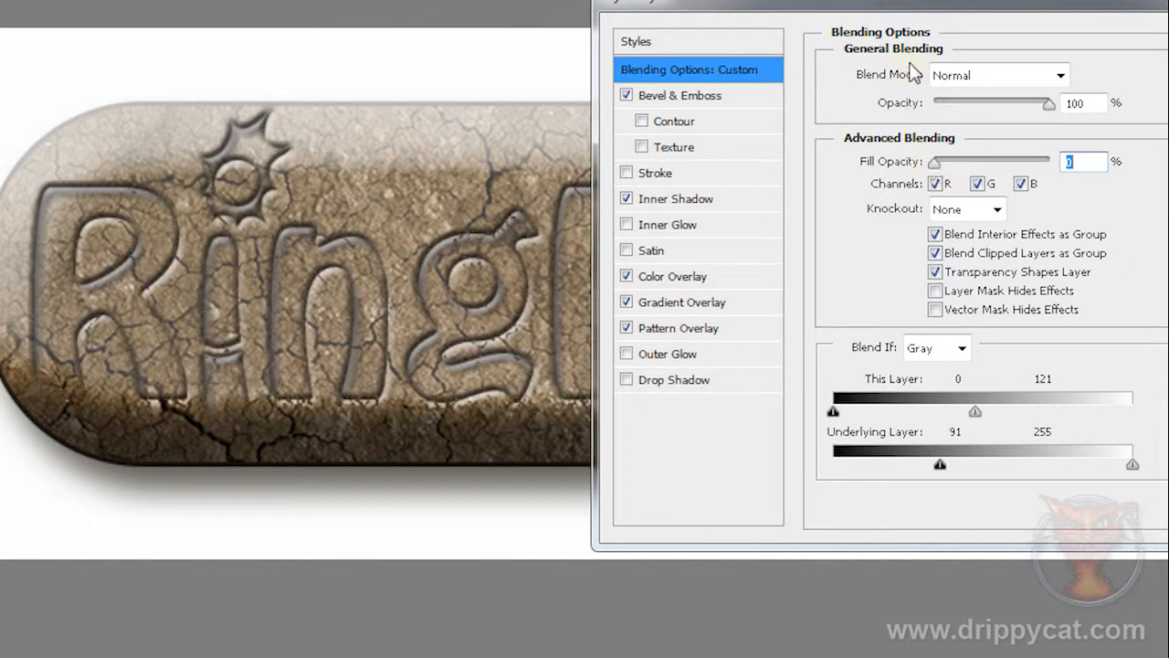
left_click_drag(885, 5, 922, 539)
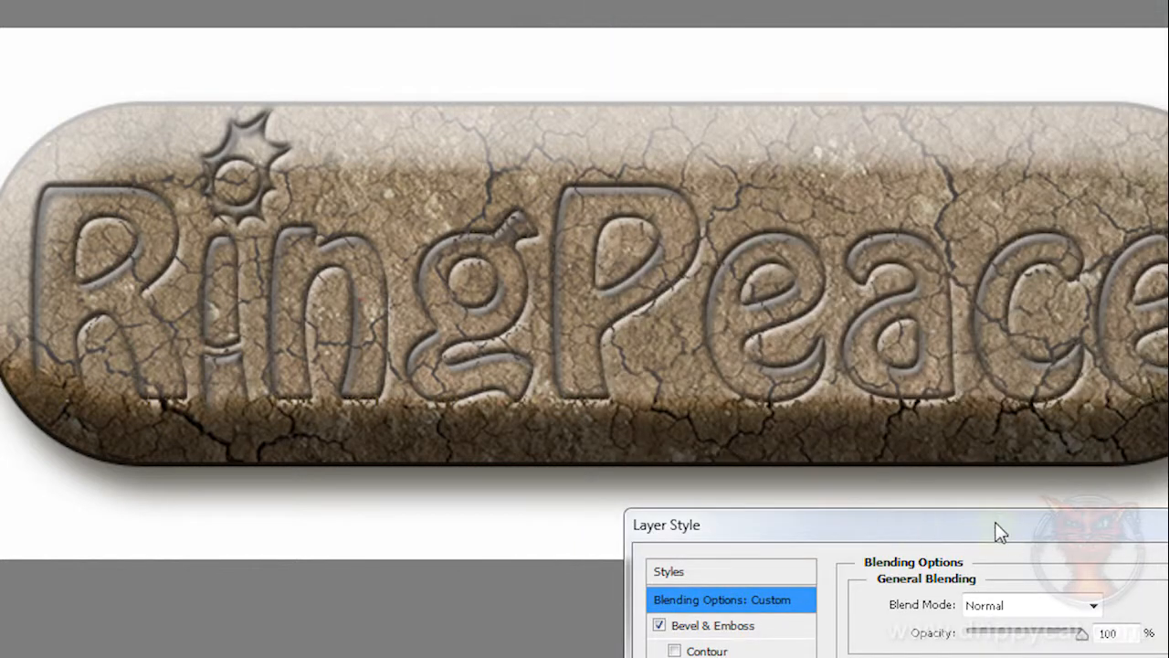
left_click_drag(990, 528, 905, 16)
key("Return")
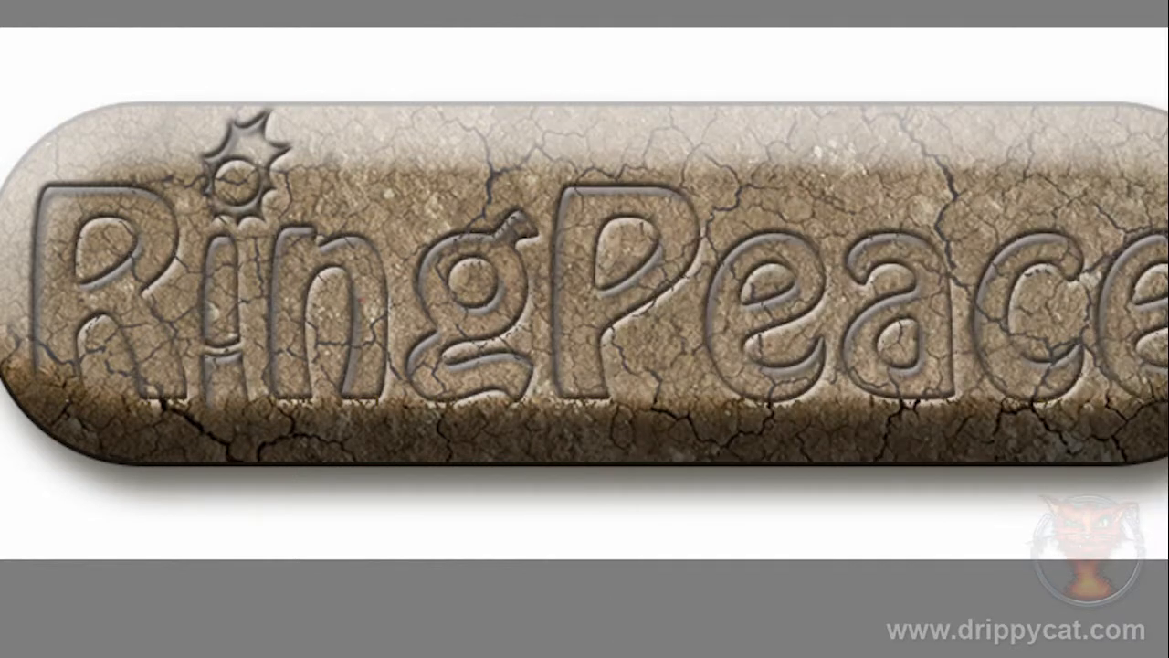
Step: Try the back layer's Bevel & Emboss light at an angle of -130°, and apply it at 132° with Use Global Light on
double_click(1166, 383)
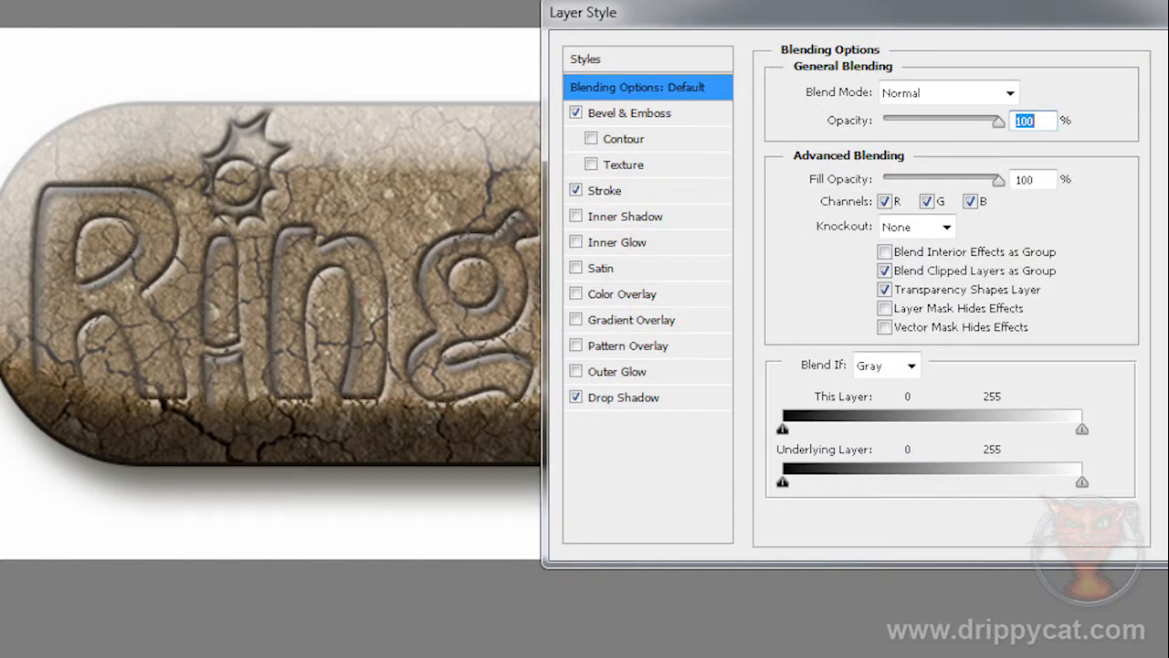
left_click(615, 114)
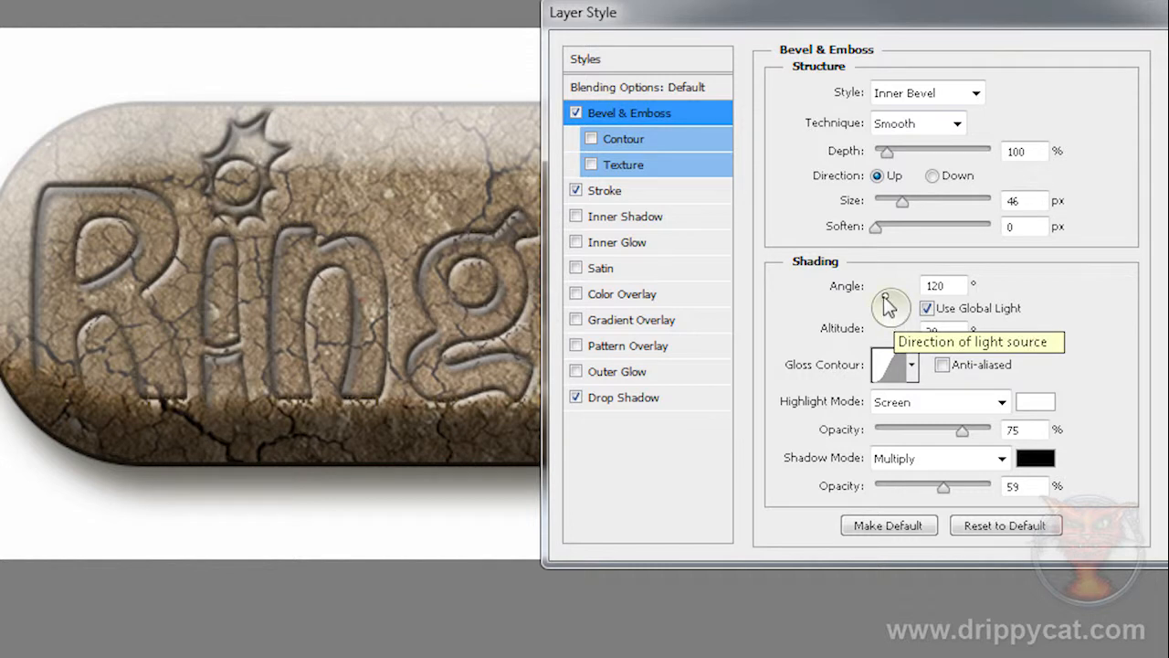
mouse_move(884, 295)
left_mouse_down()
mouse_move(904, 310)
mouse_move(894, 321)
mouse_move(886, 311)
left_mouse_up()
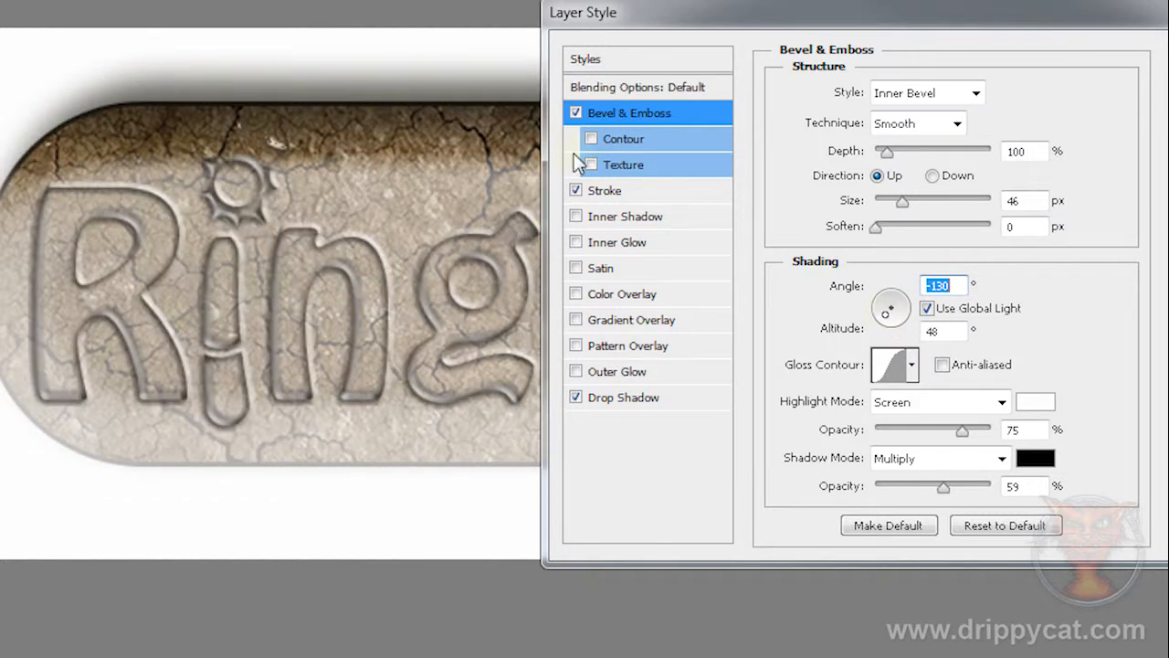
left_click_drag(889, 320, 884, 305)
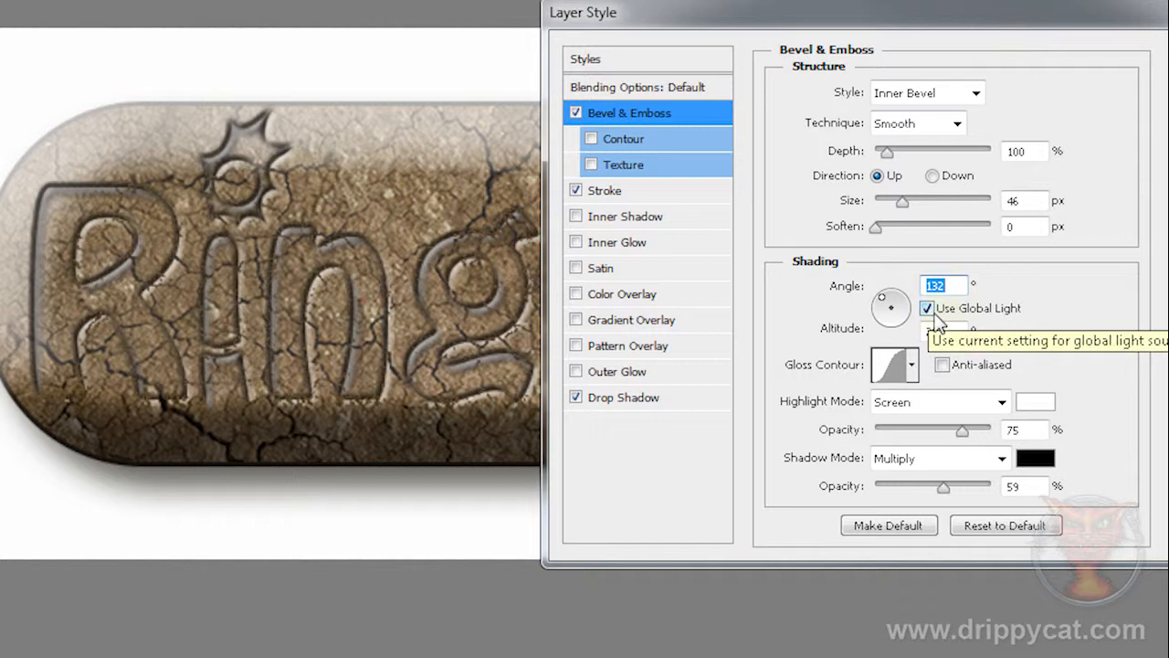
key("Return")
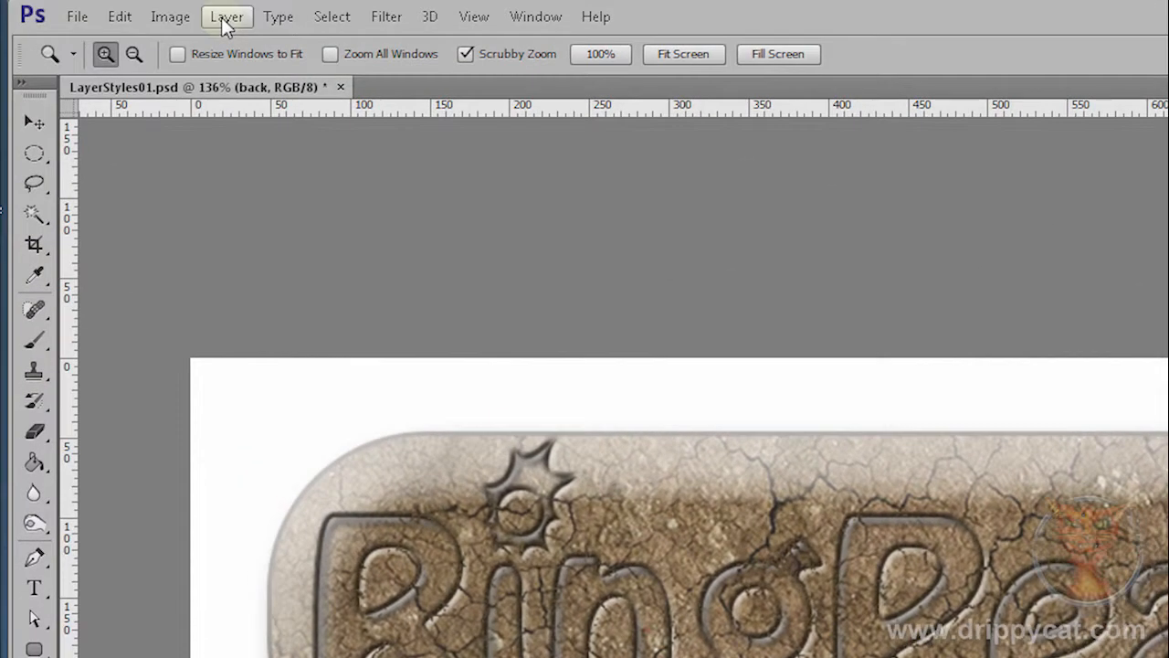
Step: Set the document's Global Light to an angle of 45° and an altitude of 32°
left_click(226, 18)
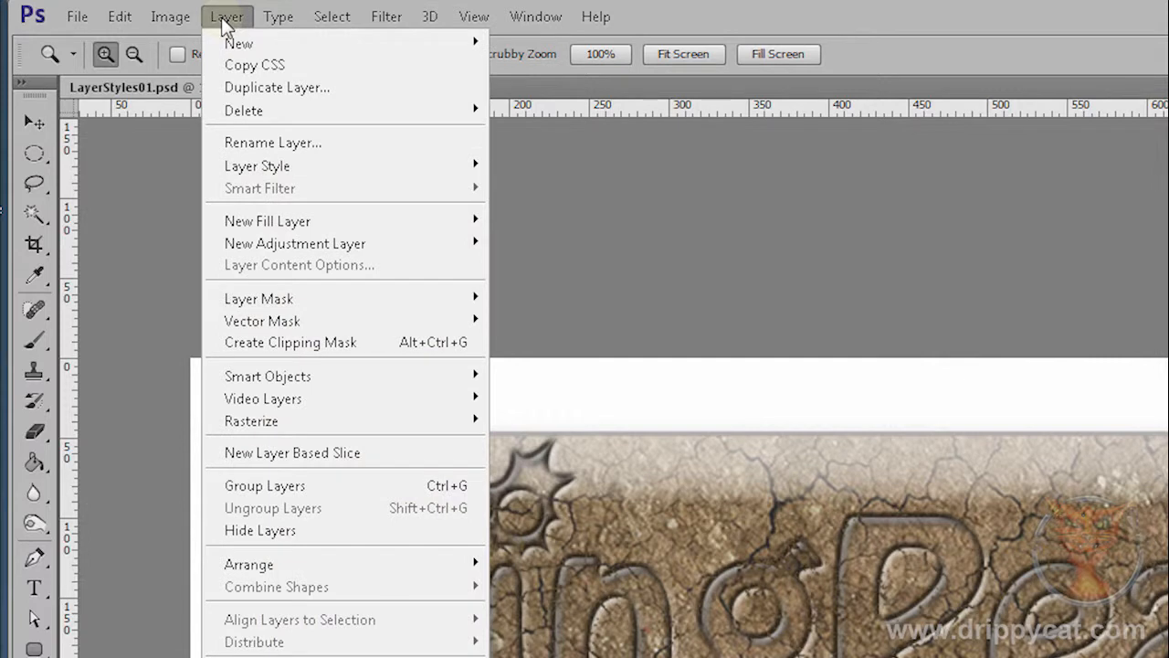
mouse_move(261, 164)
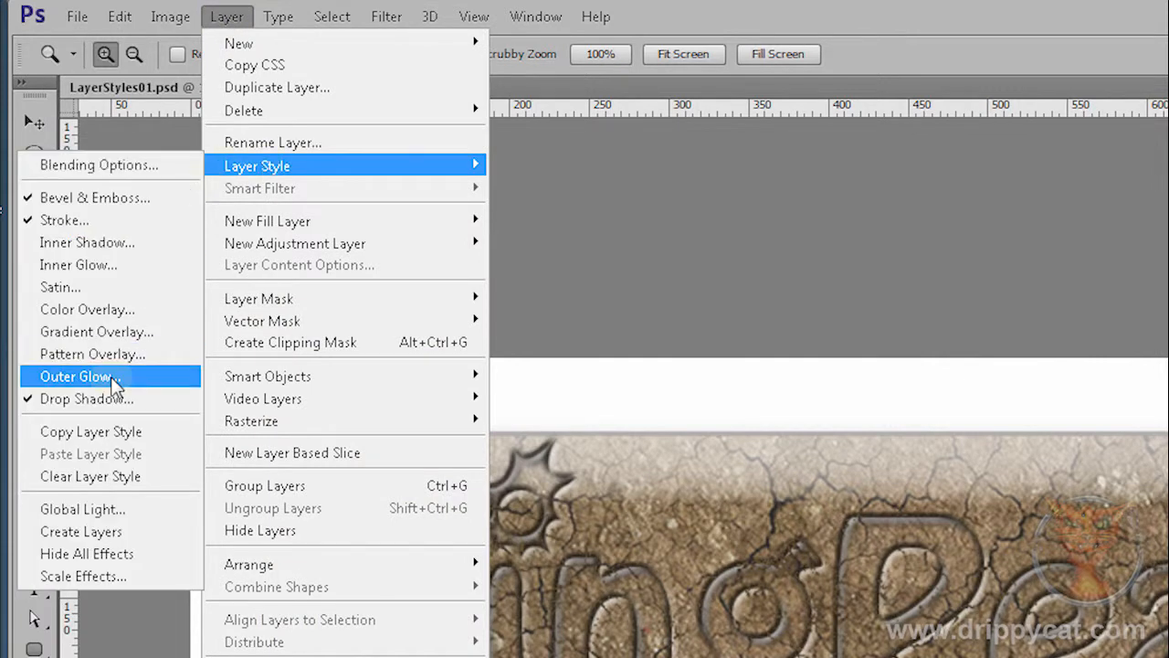
left_click(99, 509)
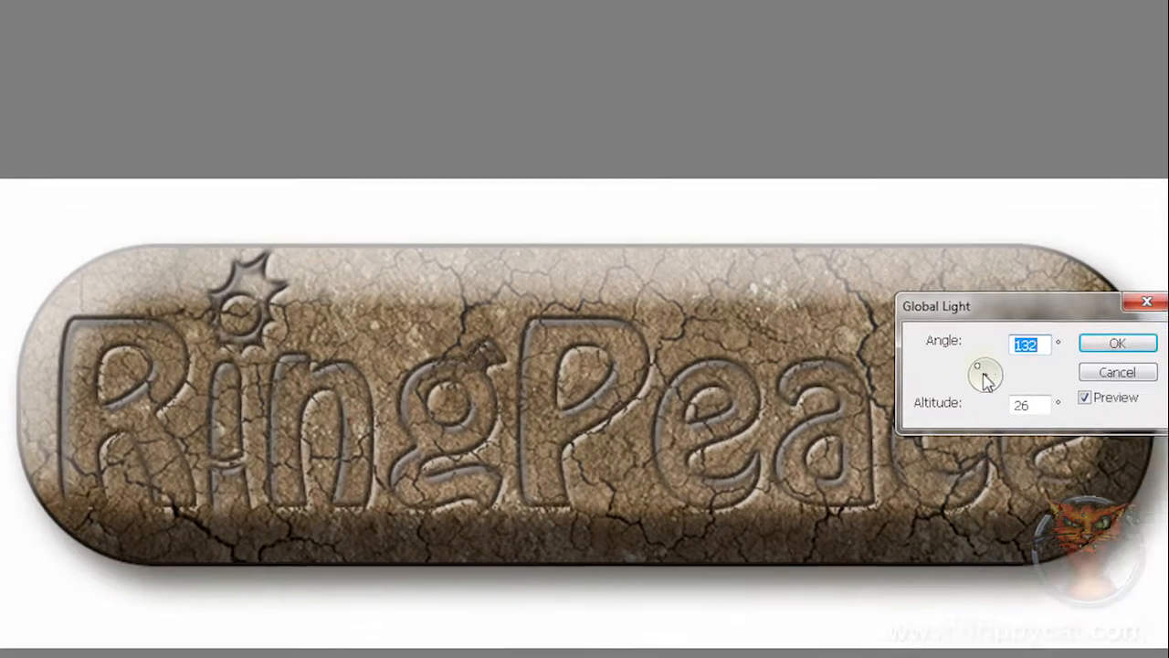
mouse_move(978, 373)
left_mouse_down()
mouse_move(991, 376)
mouse_move(984, 368)
left_mouse_up()
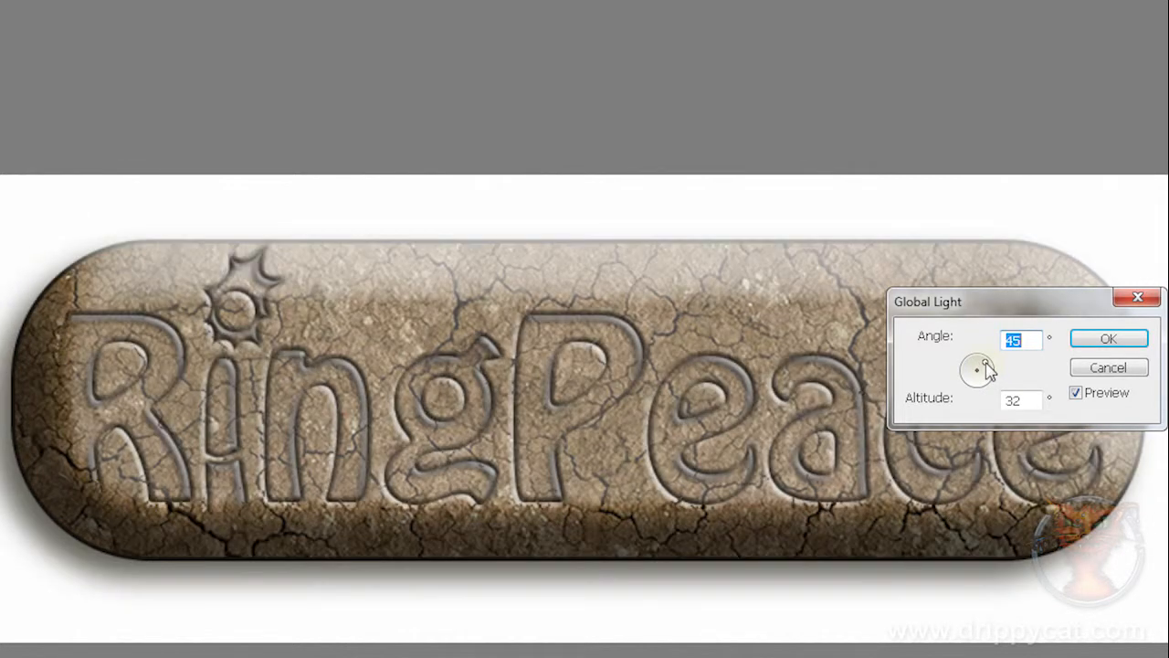
left_click(1107, 340)
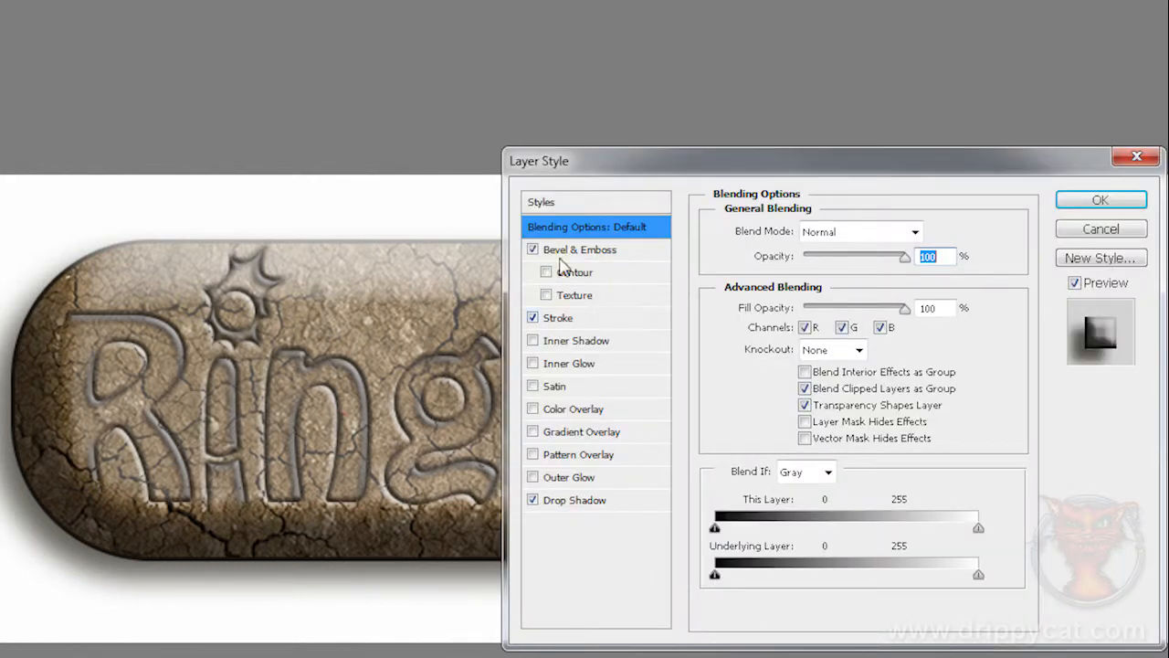
Step: Try a separate Bevel & Emboss light on the back layer, with Use Global Light off, angle -9° and altitude 58°
left_click(566, 255)
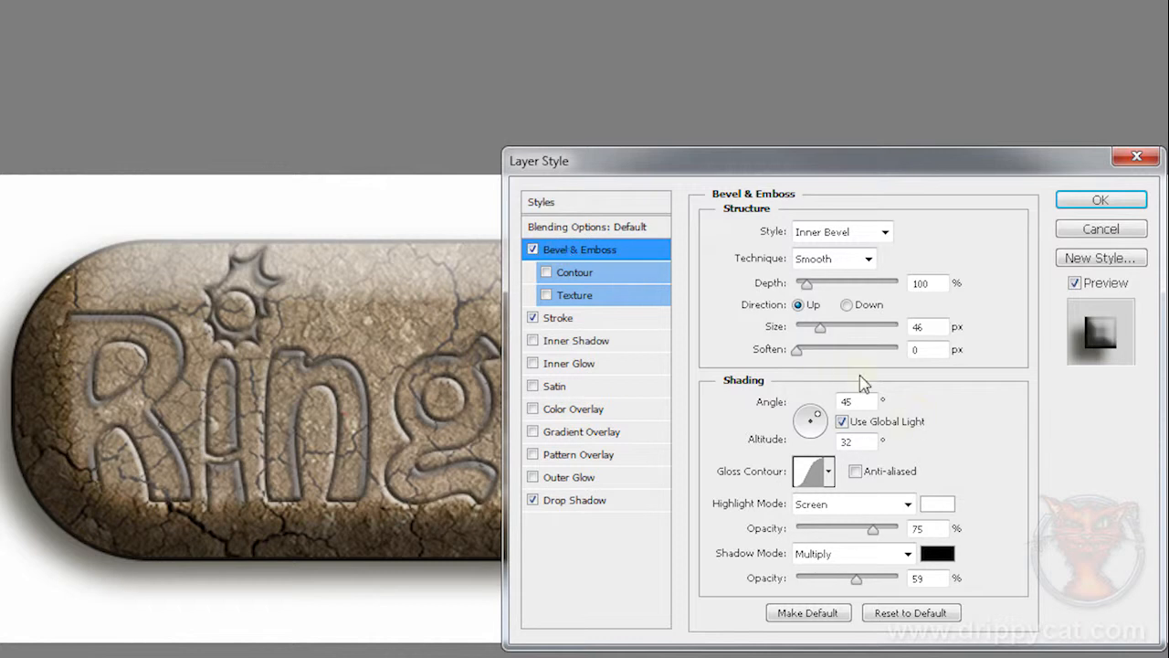
left_click(842, 421)
left_click(807, 412)
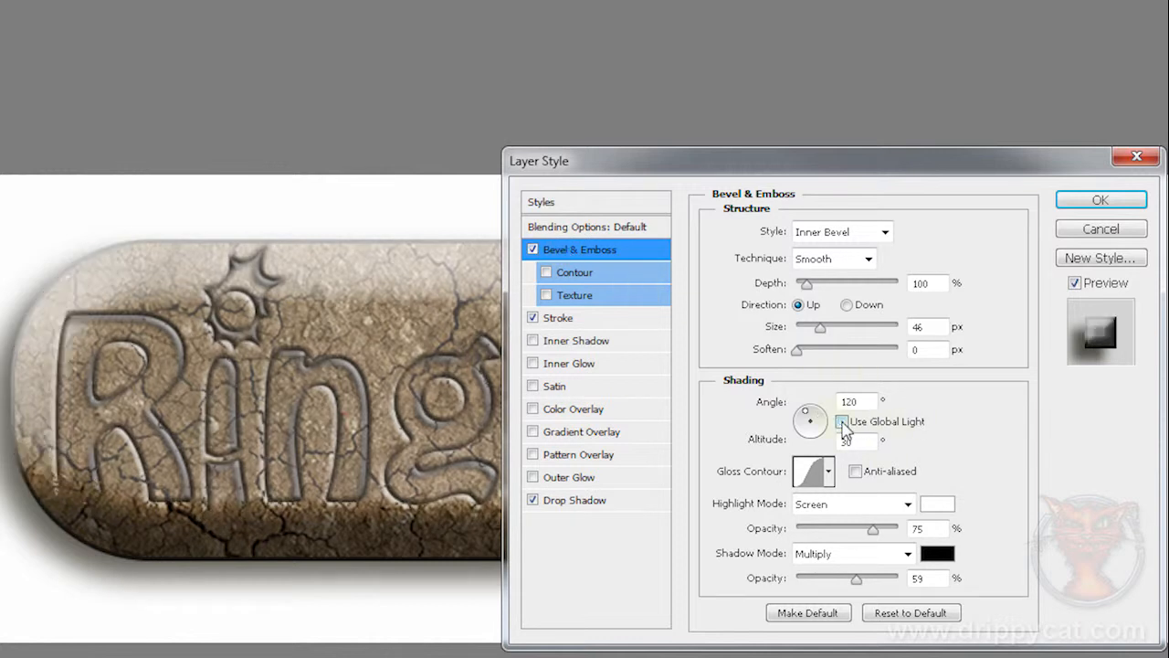
left_click_drag(808, 422, 815, 423)
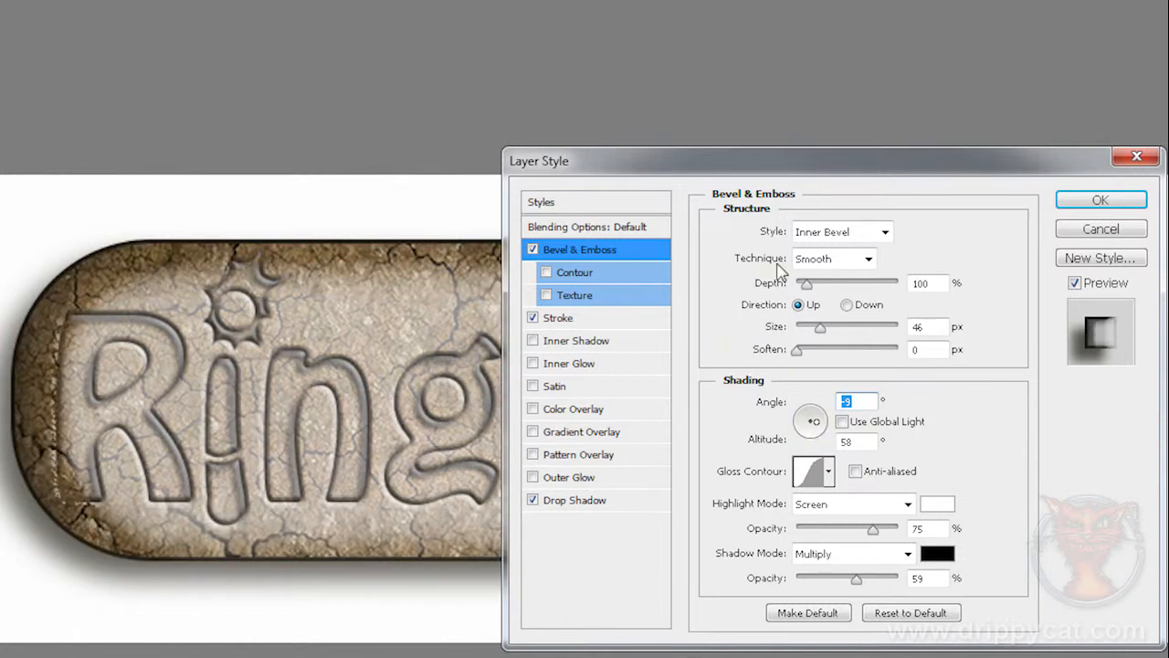
left_click_drag(688, 169, 834, 238)
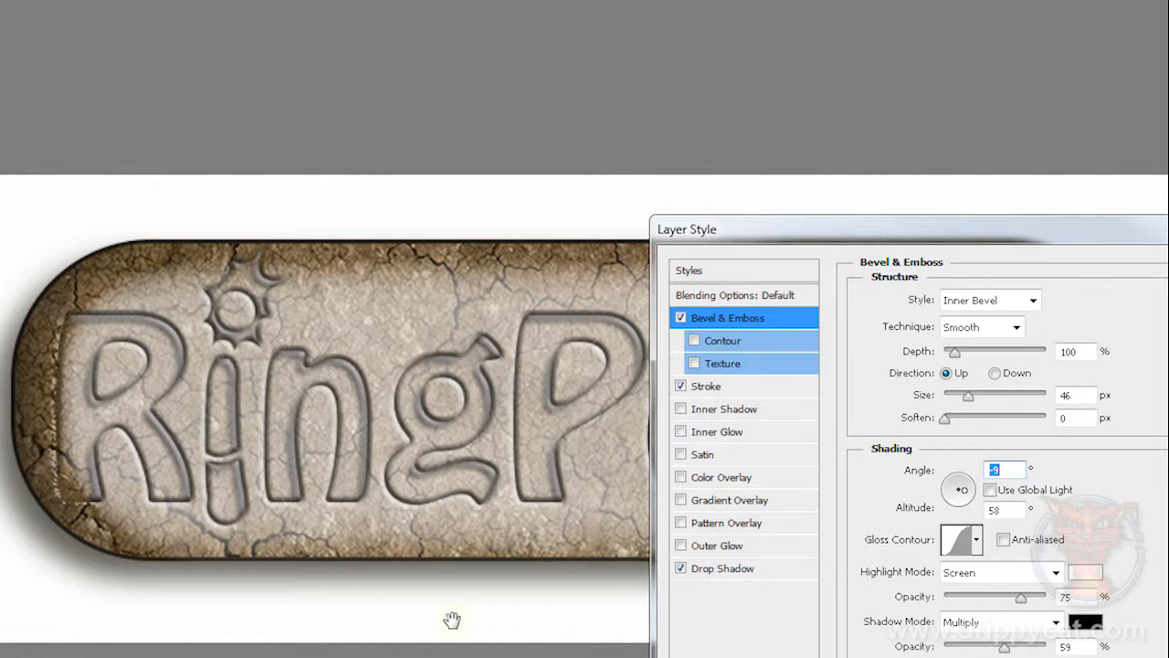
key("Return")
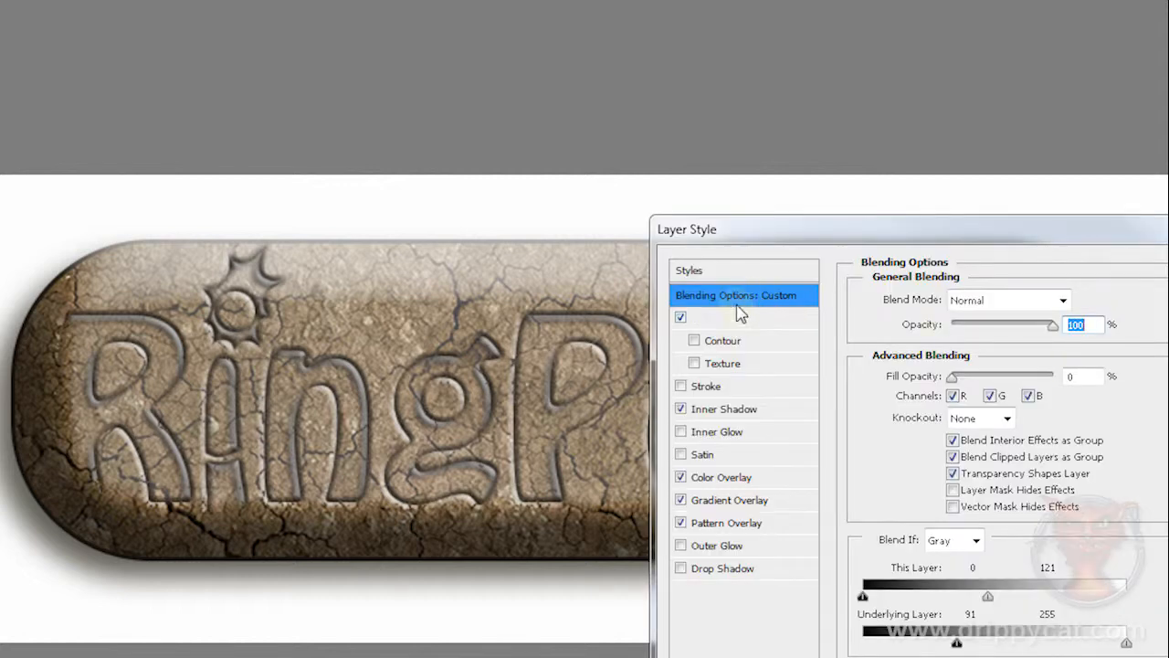
Step: Restore the logo's Fill Opacity to 100% and the Blend If limits to 255 for This Layer and 0 for the Underlying Layer
left_click_drag(955, 379, 1141, 391)
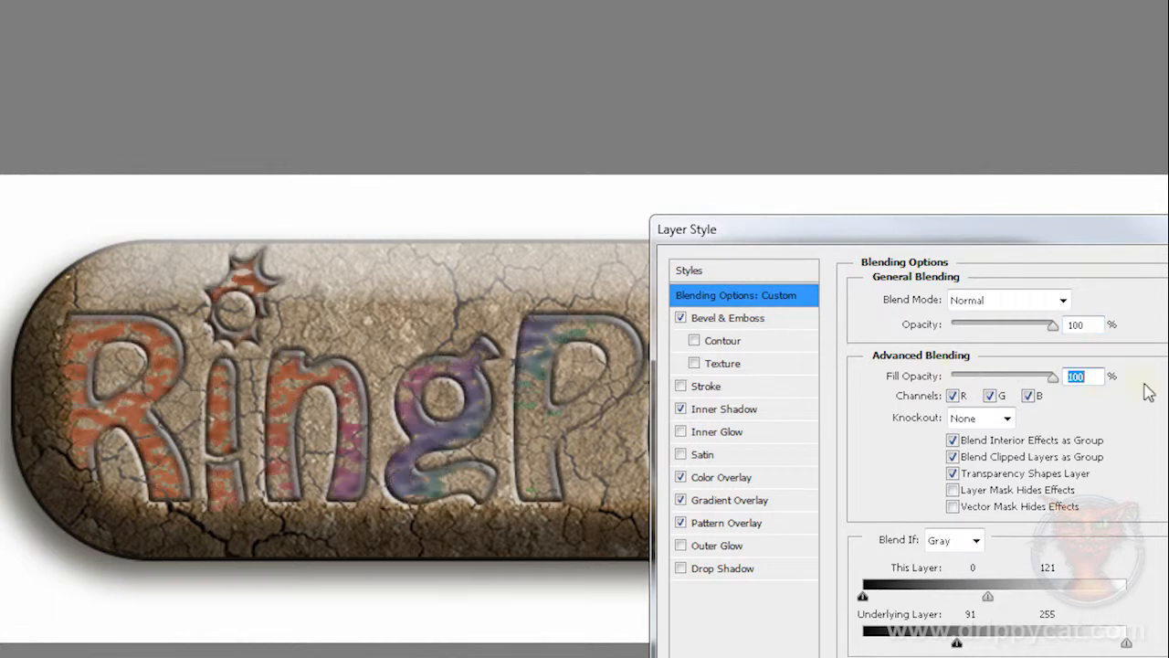
left_click_drag(992, 603, 1156, 598)
left_click_drag(957, 645, 862, 647)
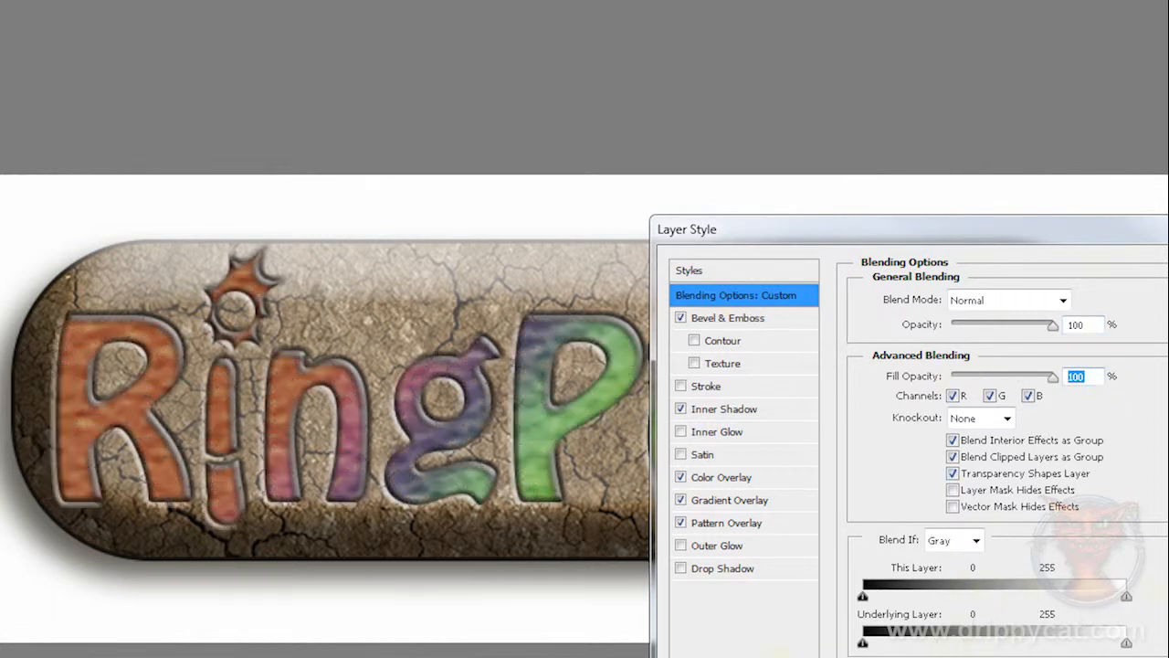
key("Return")
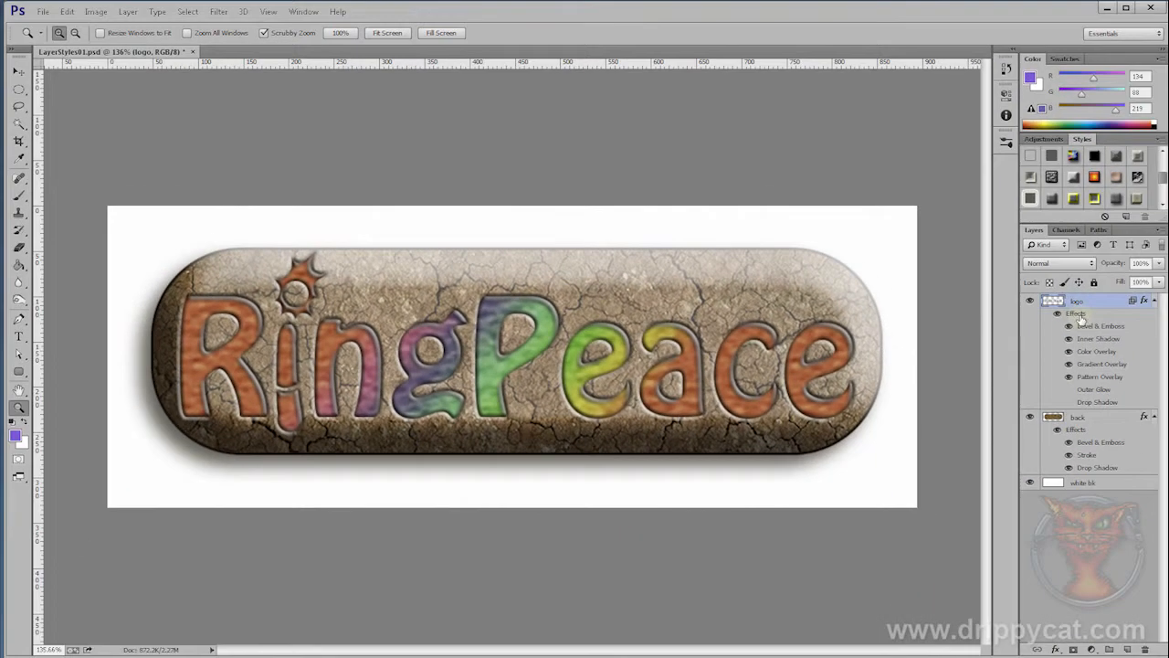
Step: Disable the layer effects of the logo and back layers to compare, and enable them again on both
right_click(1076, 314)
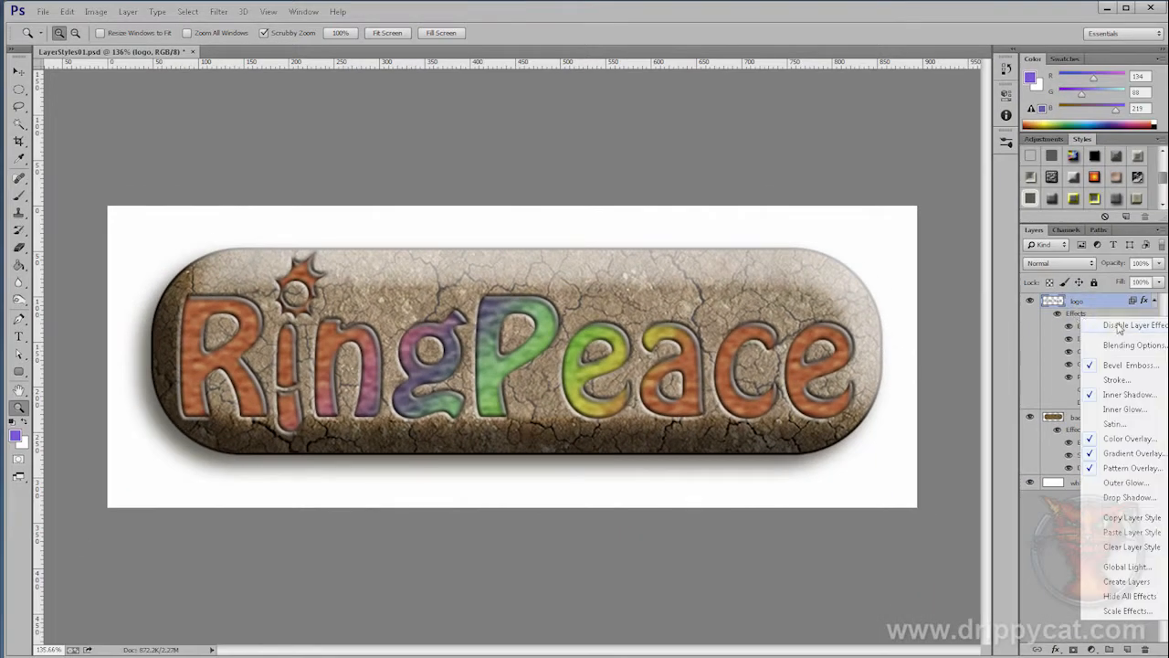
left_click(1119, 325)
right_click(1077, 429)
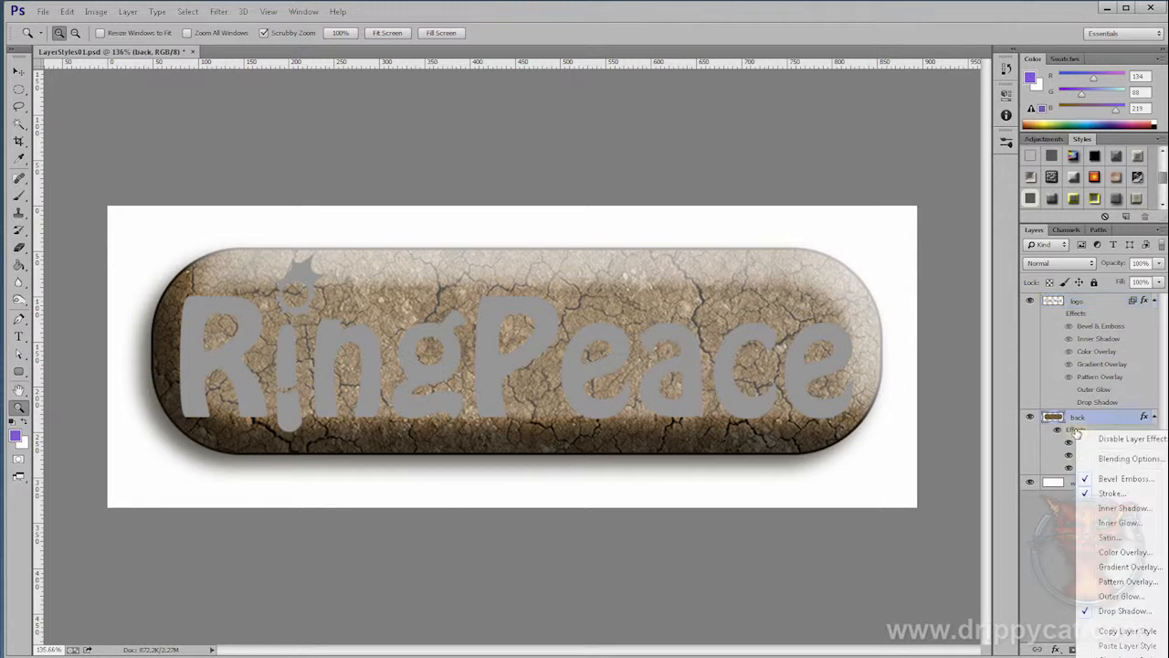
left_click(1105, 442)
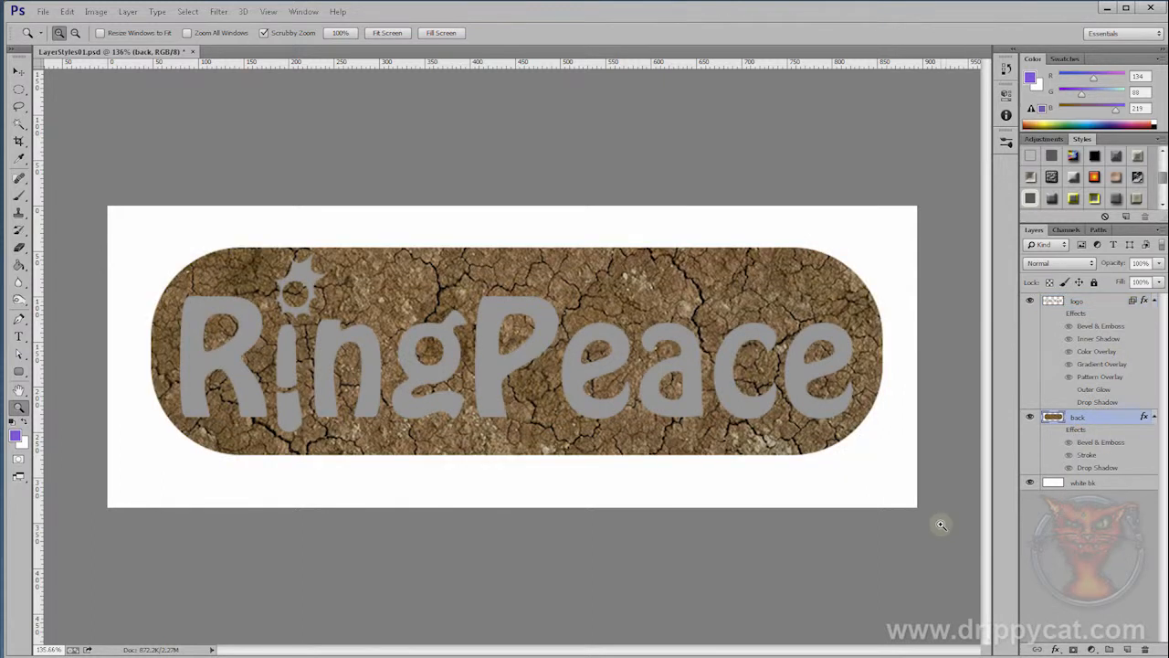
right_click(1077, 429)
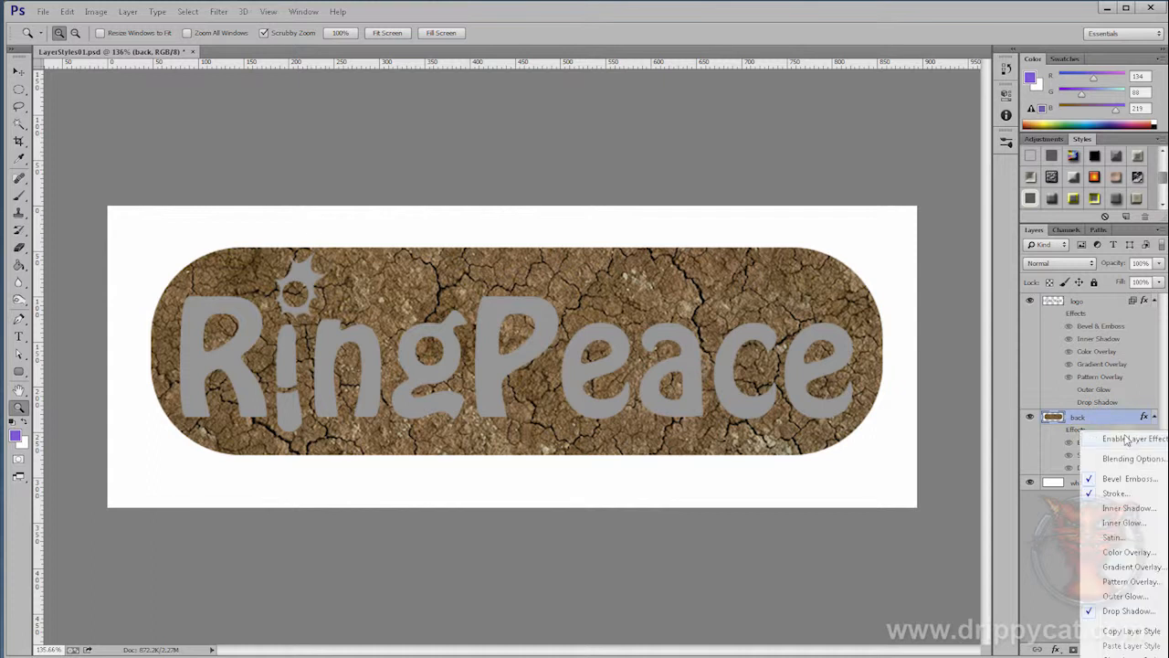
left_click(1091, 438)
right_click(1078, 313)
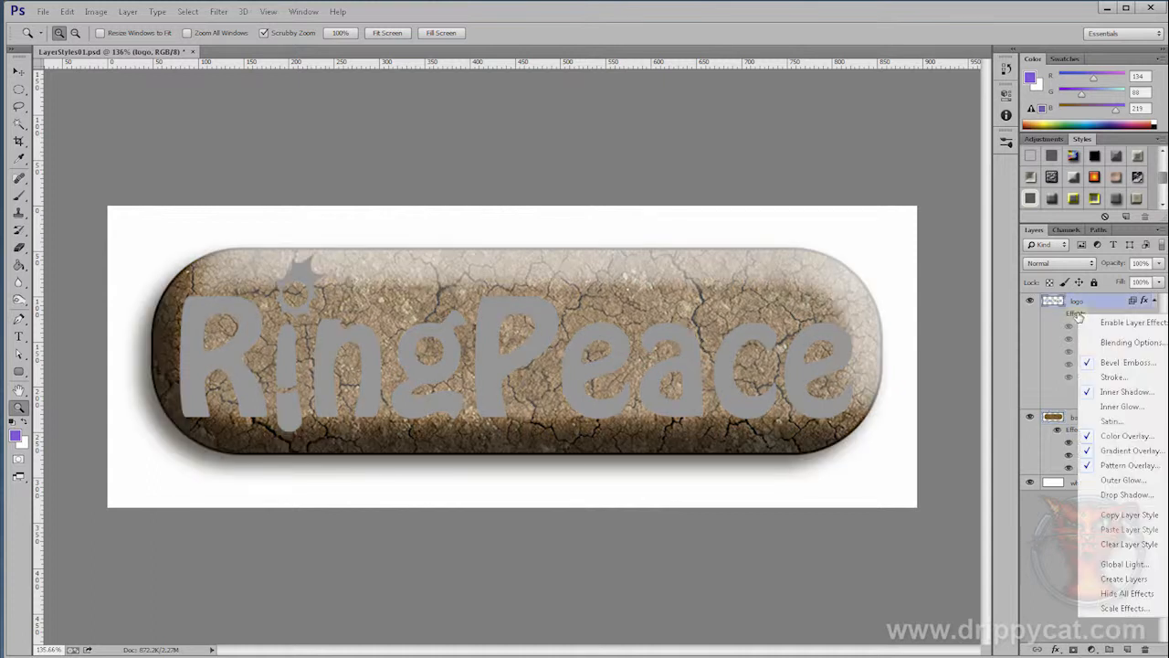
left_click(1130, 325)
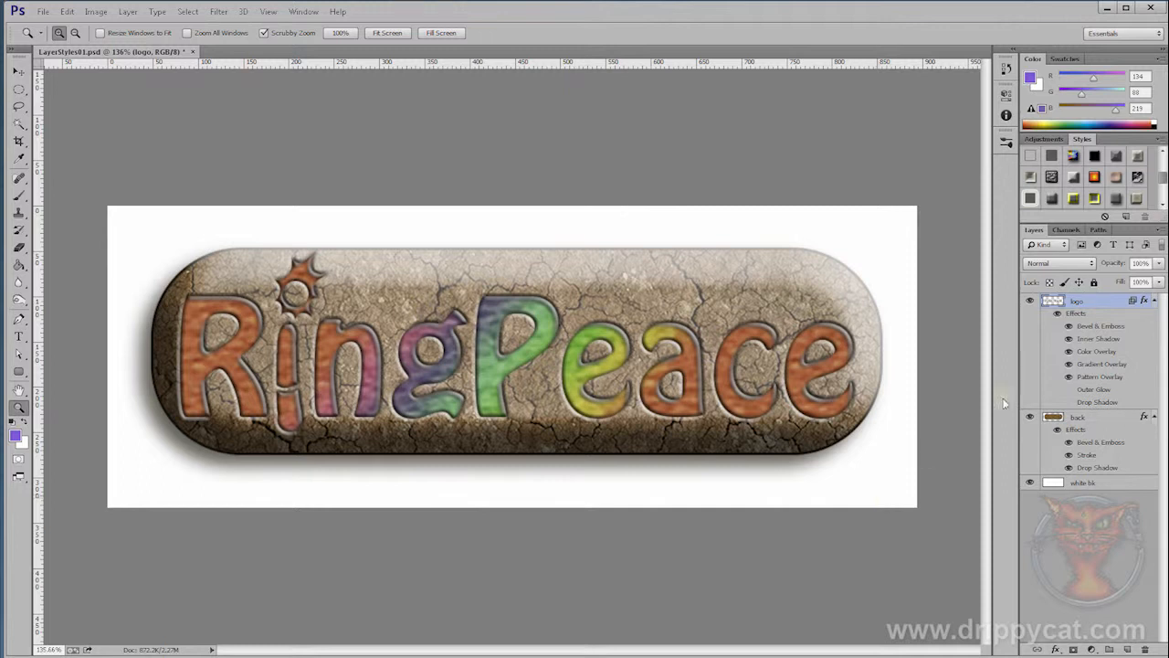
Step: Hide and show again the logo's Bevel & Emboss, Color Overlay and Pattern Overlay effects one by one
left_click(1069, 326)
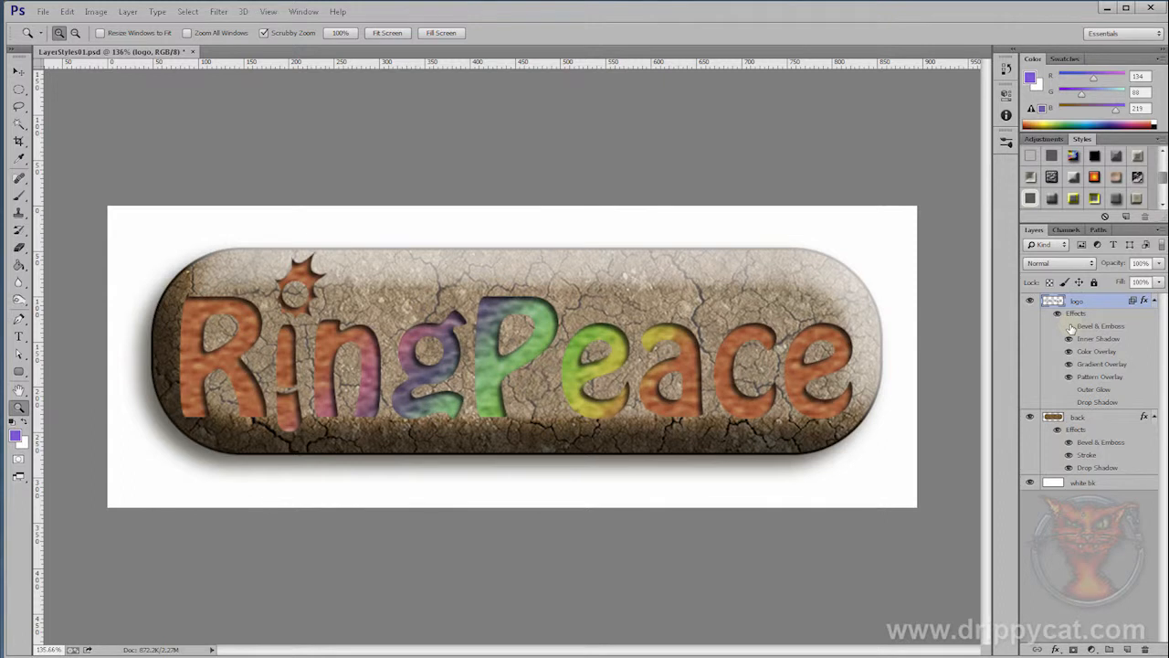
left_click(1070, 327)
left_click(1069, 352)
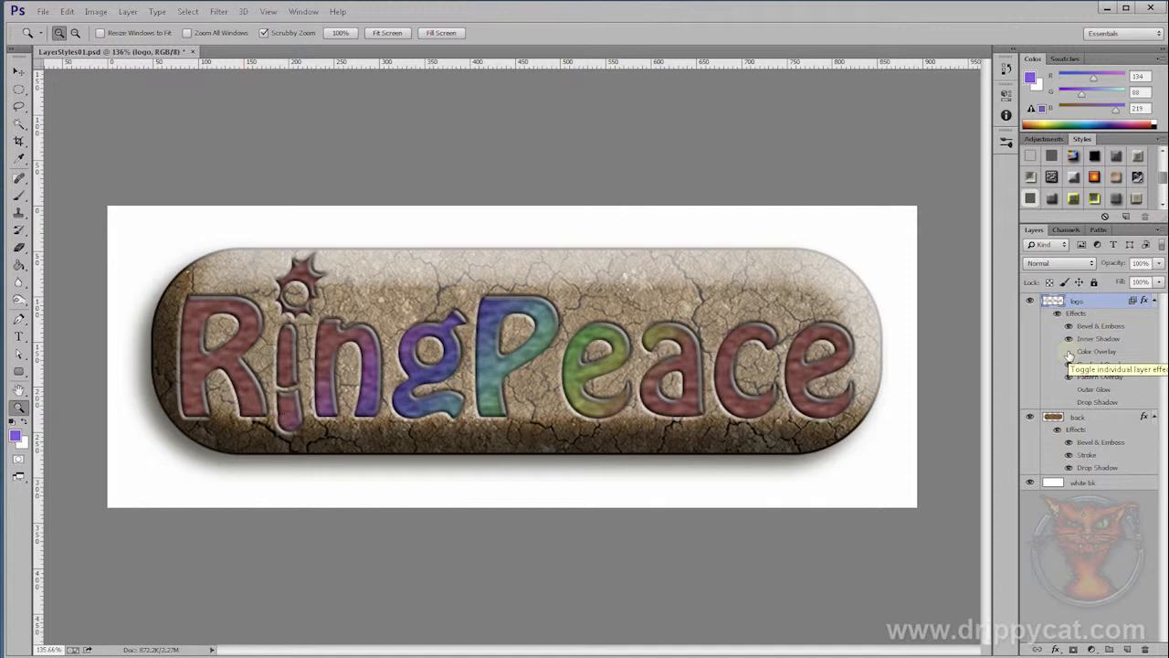
left_click(1070, 352)
left_click(1070, 377)
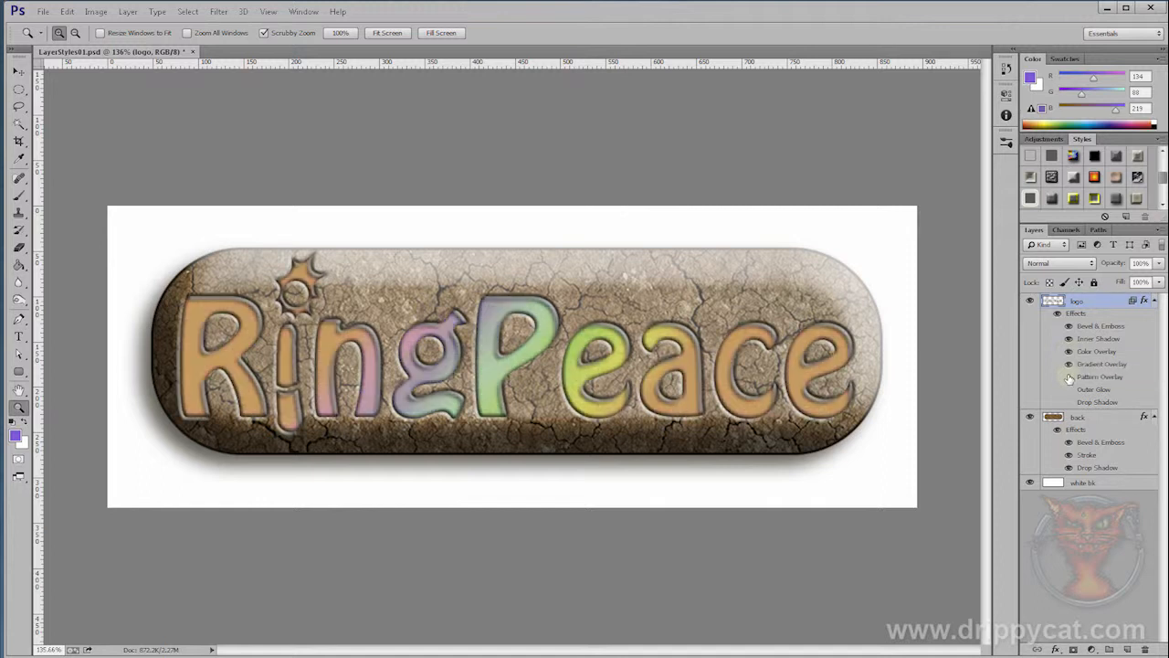
left_click(1070, 377)
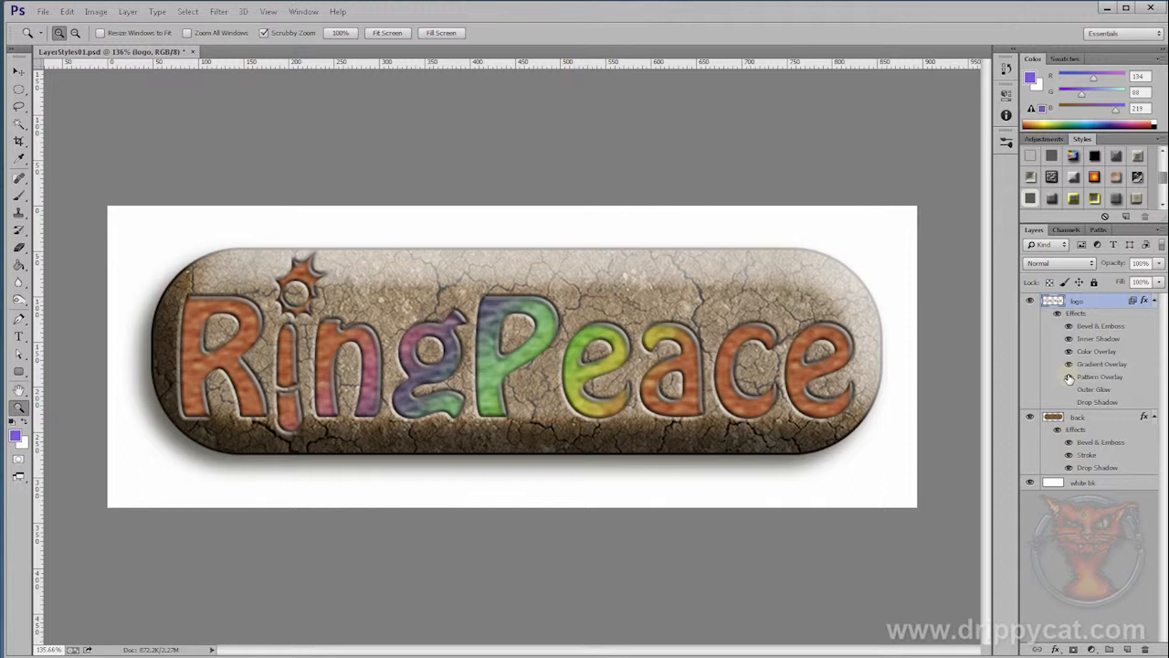